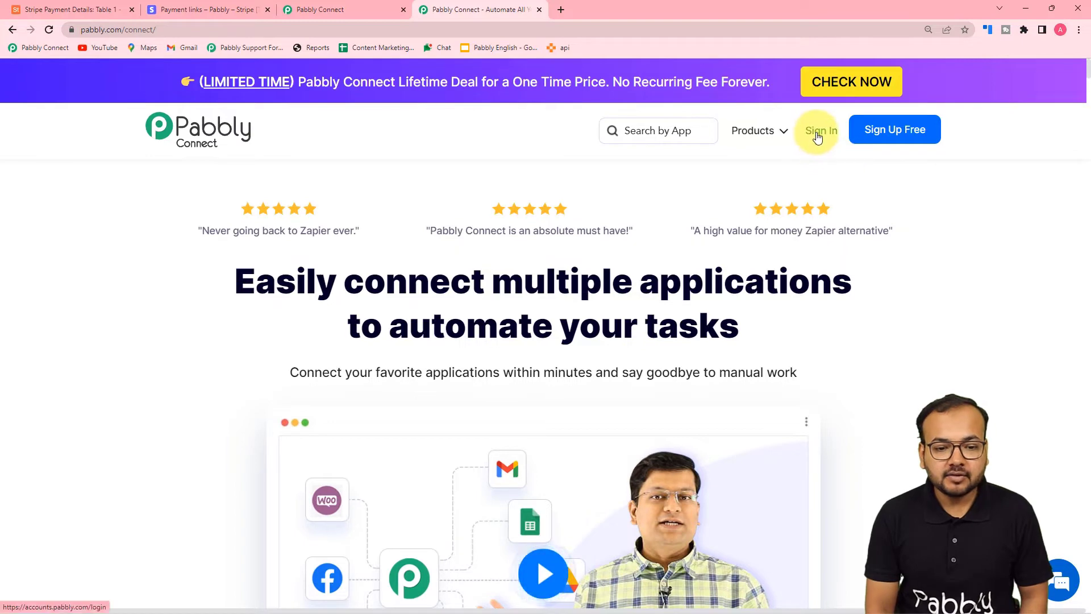
Switch to the Pabbly Connect tab to show the workflow dashboard with task usage totals
mouse_move(733, 136)
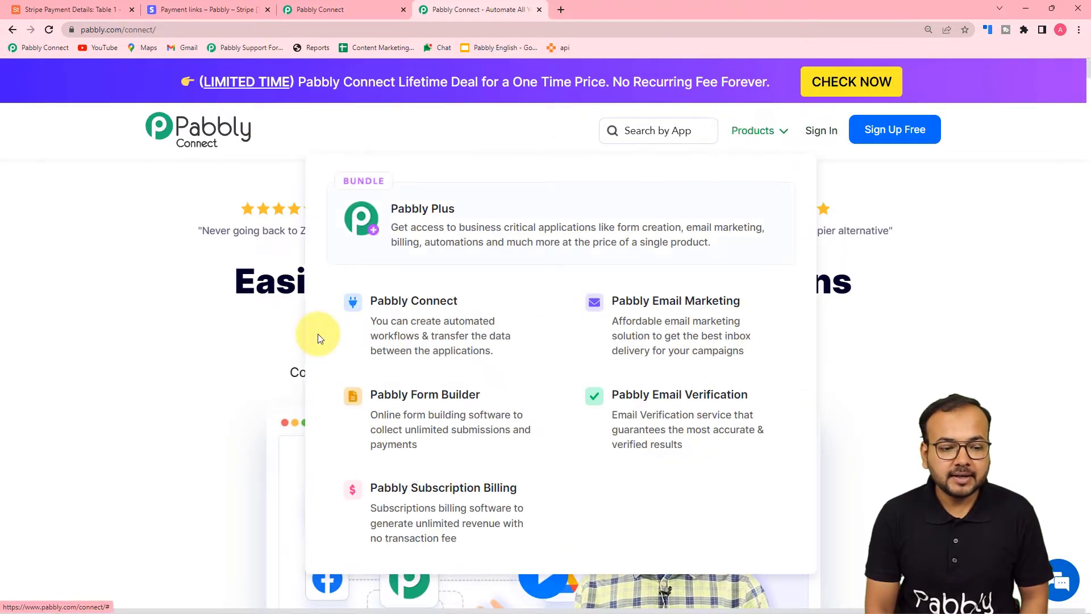
left_click(314, 13)
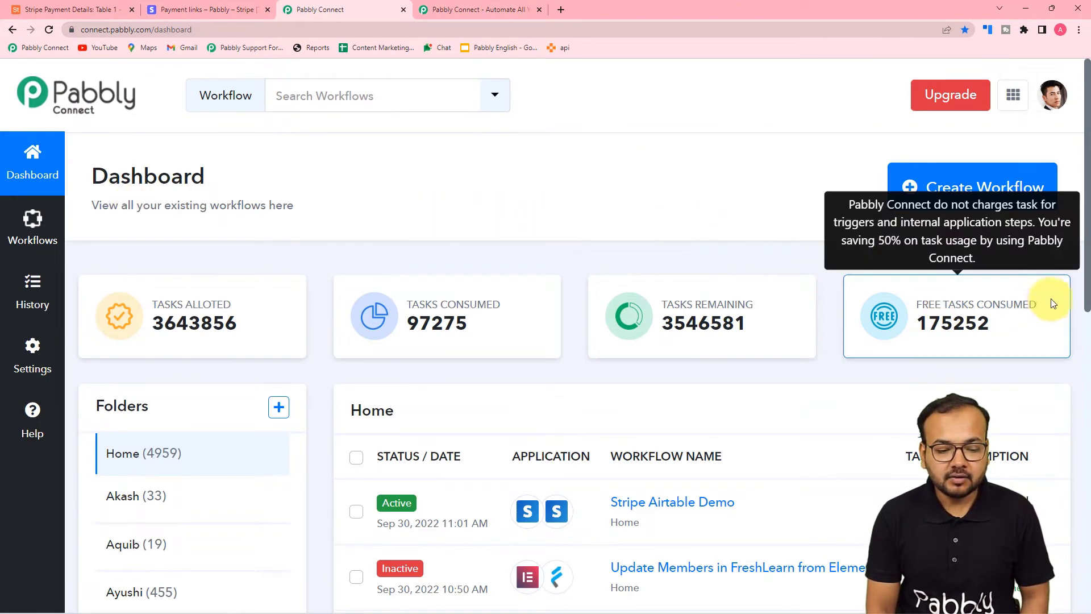
Create a new workflow named 'Stripe to Airtable' from the Create Workflow dialog
left_click(946, 183)
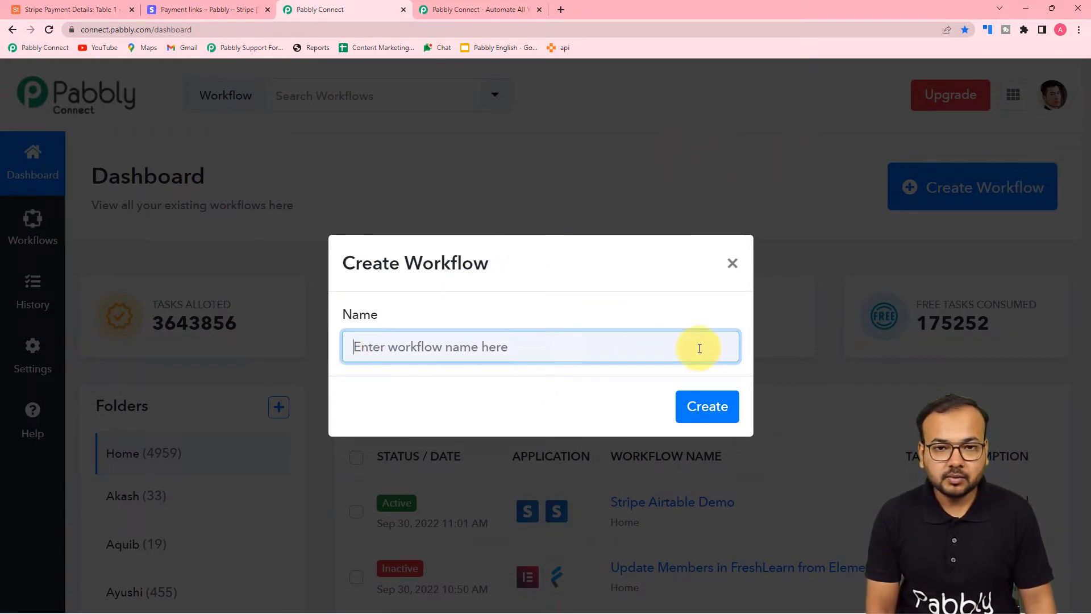
type("Stripe")
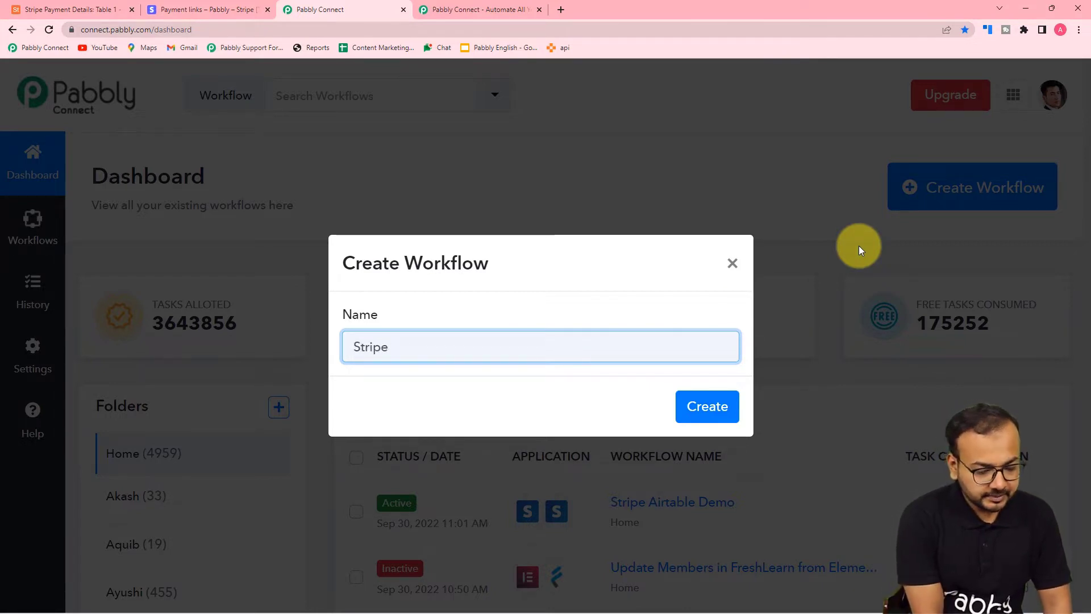
type(" ypto A")
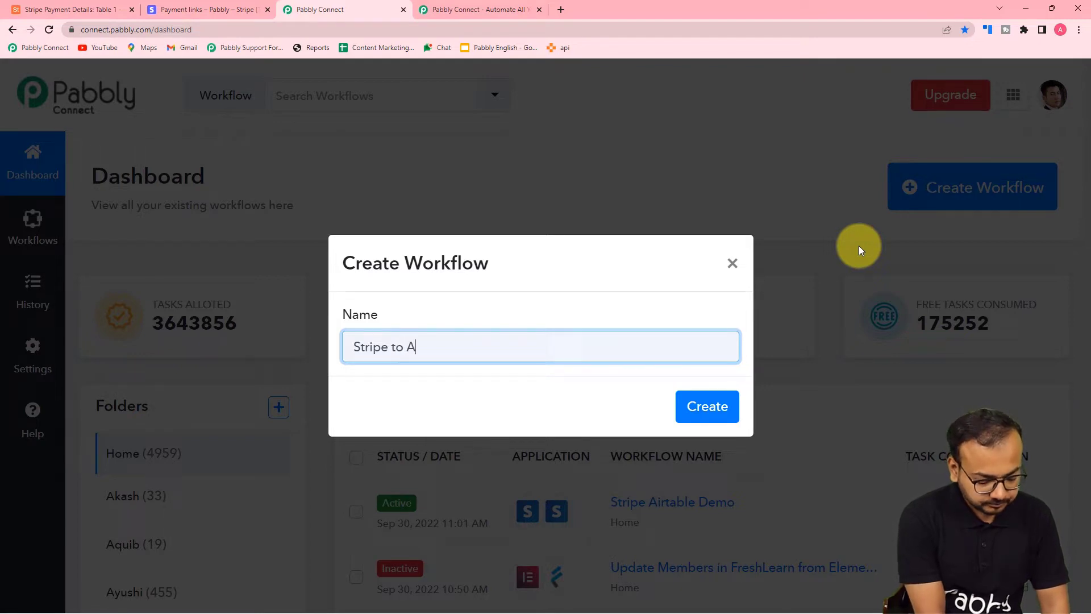
type("irtable")
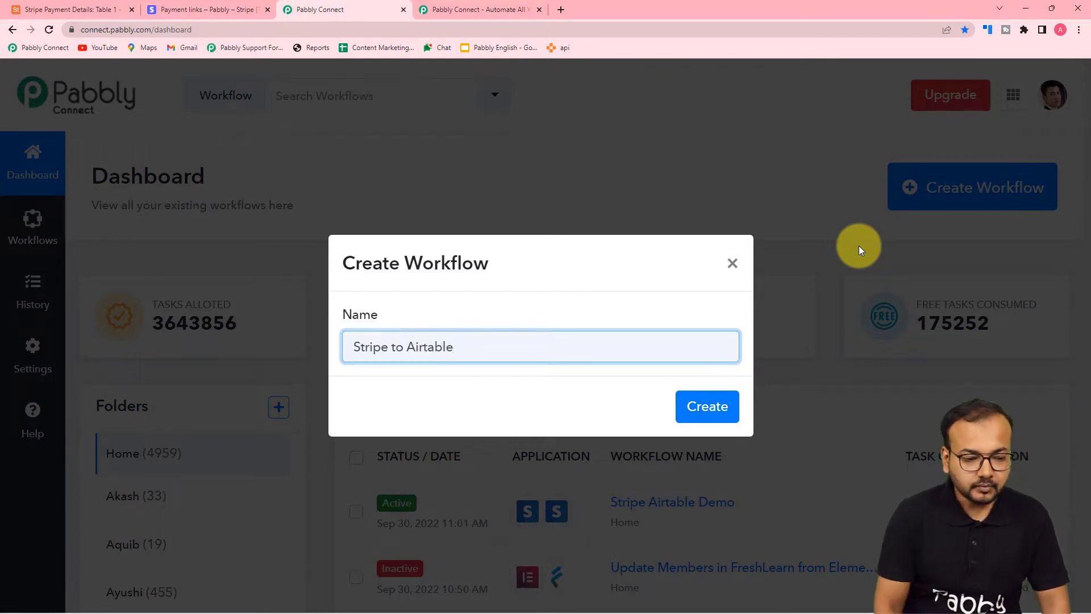
left_click(708, 407)
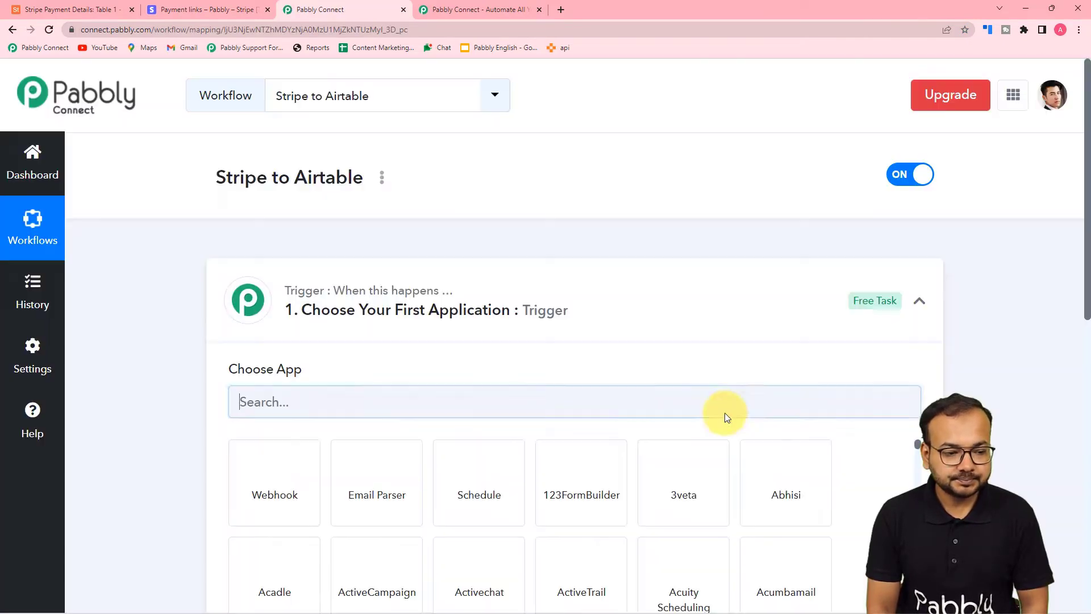
Expand the Trigger and Action cards to browse their app tiles, then focus the trigger app search
left_click(921, 302)
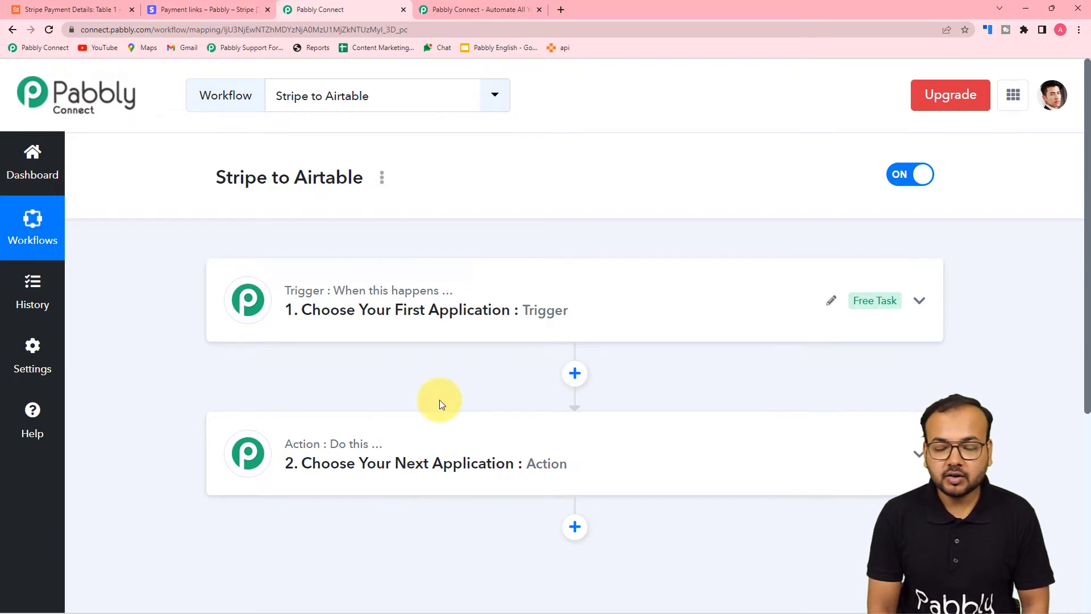
left_click(334, 326)
scroll(333, 326, "down", 1)
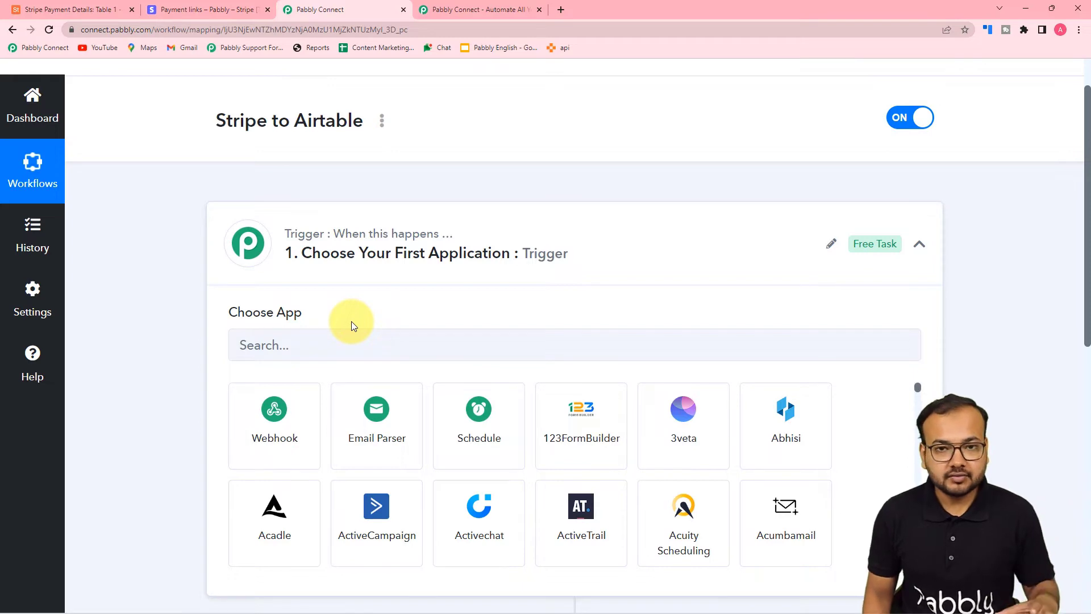
scroll(353, 324, "down", 8)
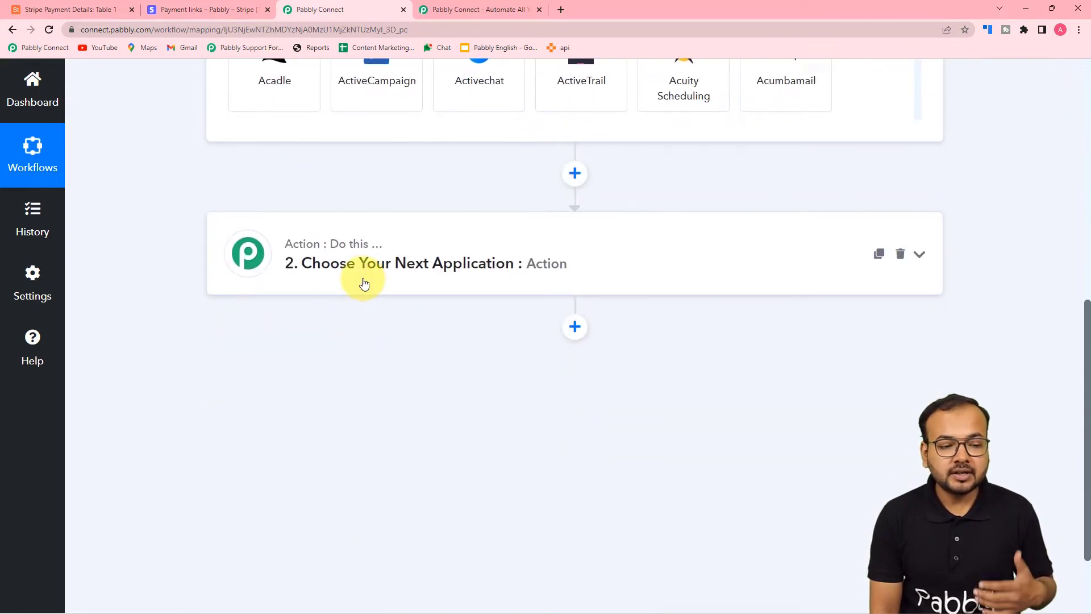
left_click(367, 283)
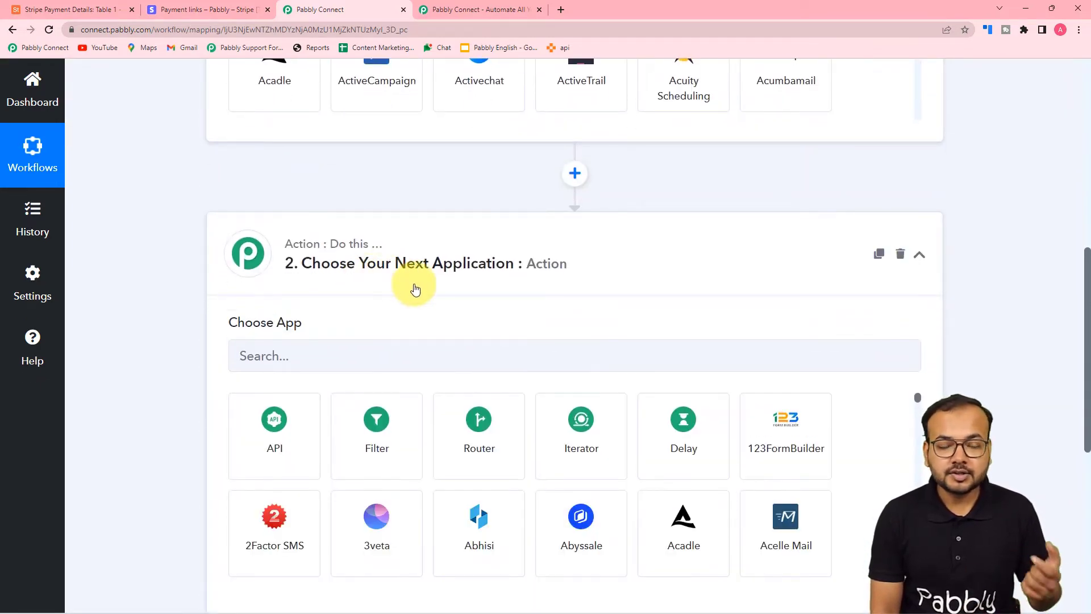
scroll(404, 263, "up", 8)
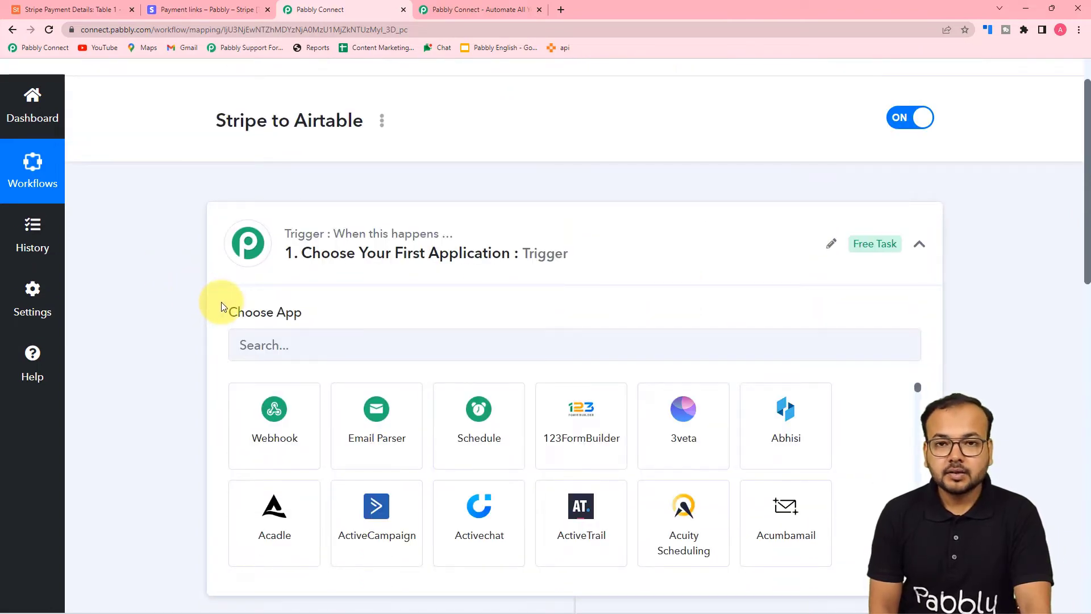
scroll(250, 250, "down", 2)
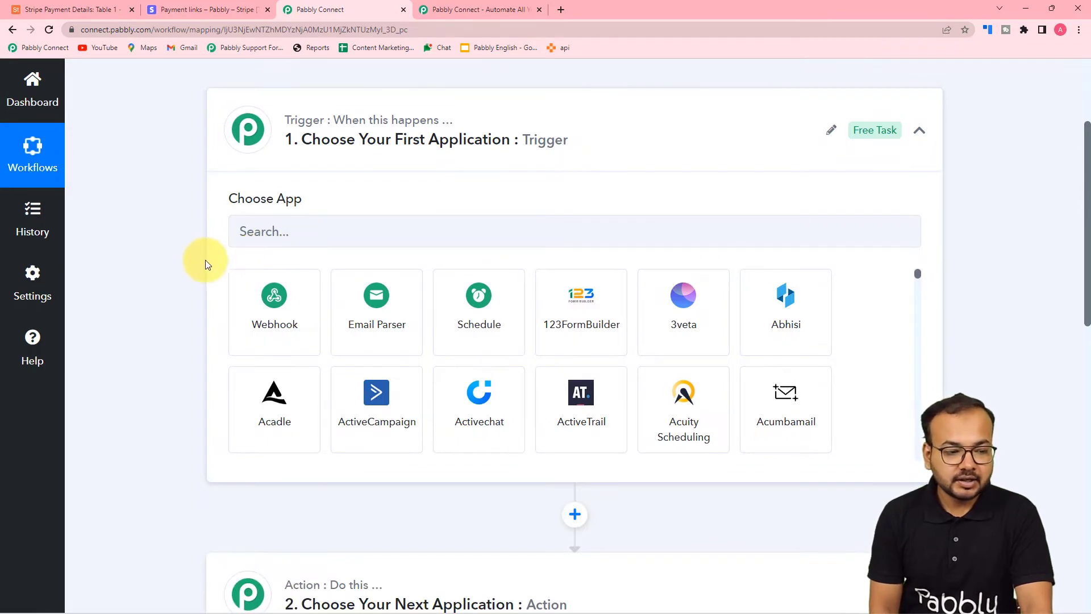
scroll(205, 260, "up", 2)
scroll(181, 326, "down", 2)
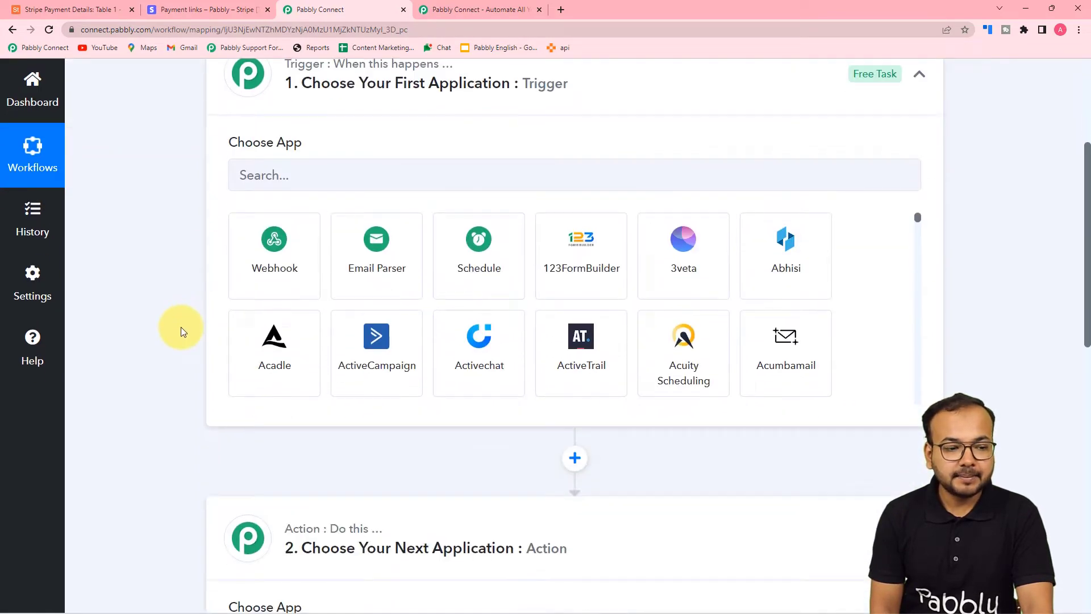
scroll(227, 341, "up", 2)
left_click(270, 347)
Search 'strip' and set the trigger to Stripe with the New Charge event
type("strip")
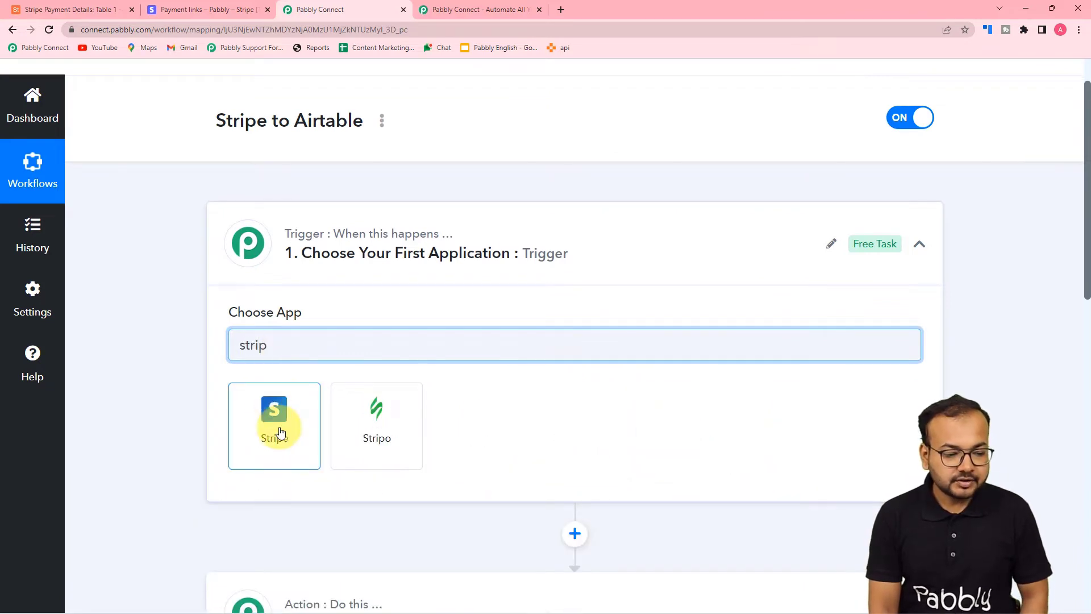
left_click(274, 412)
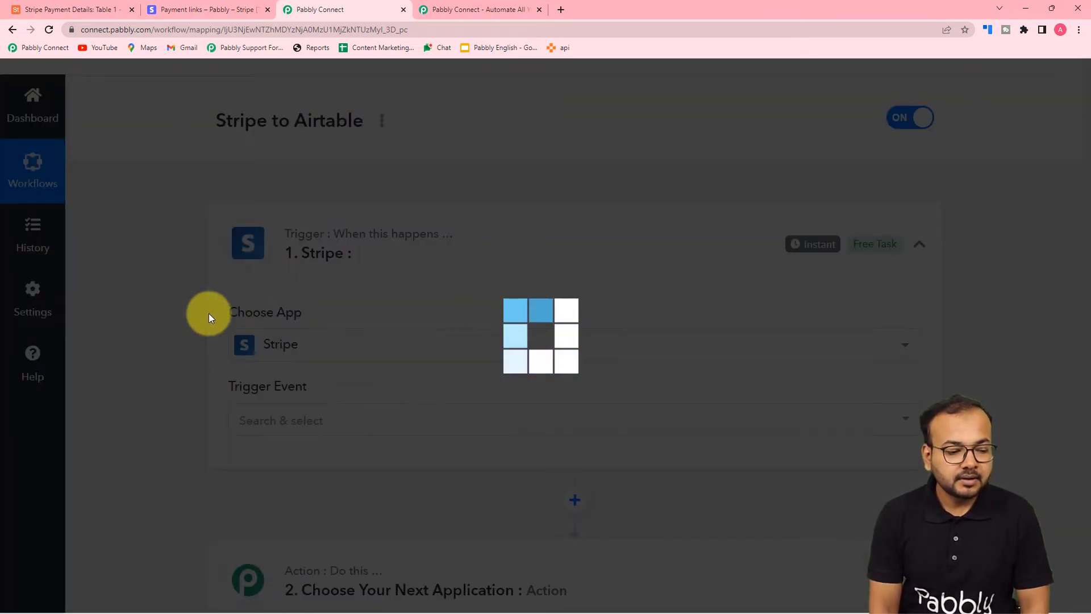
scroll(210, 316, "down", 2)
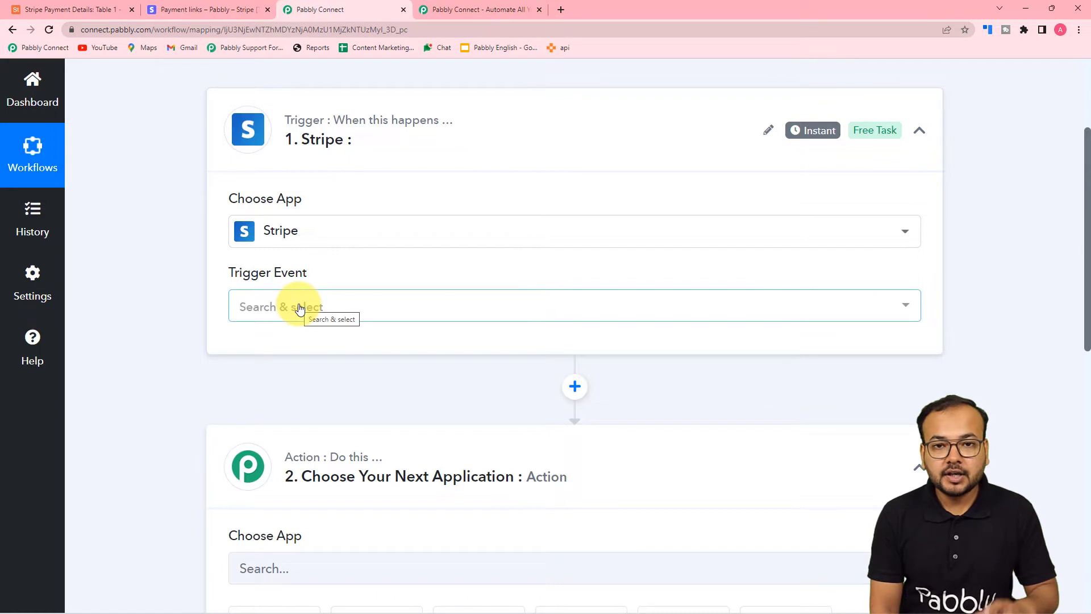
left_click(299, 308)
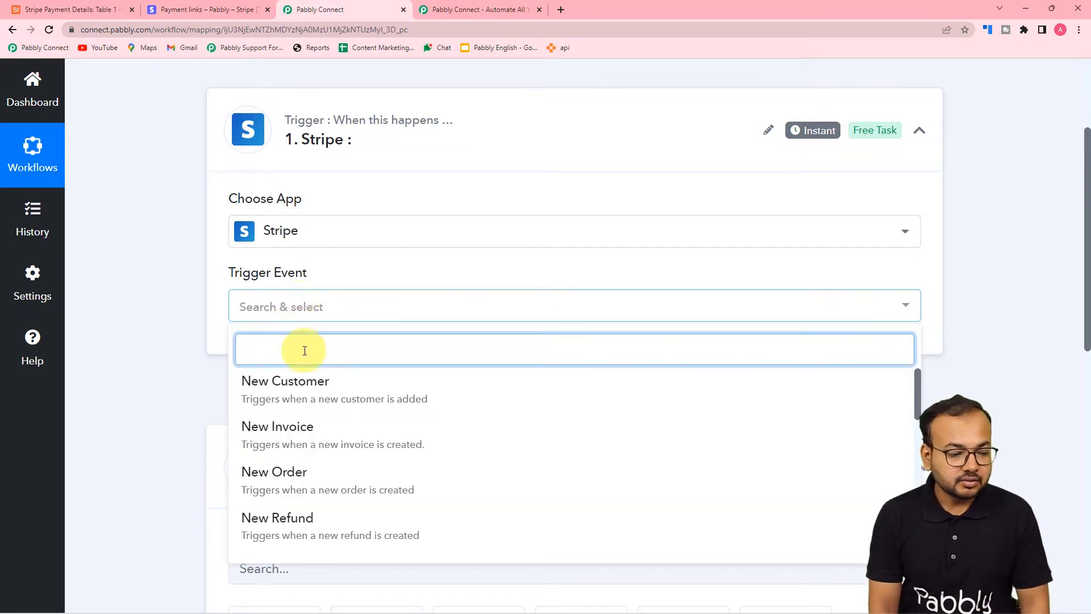
scroll(301, 424, "down", 2)
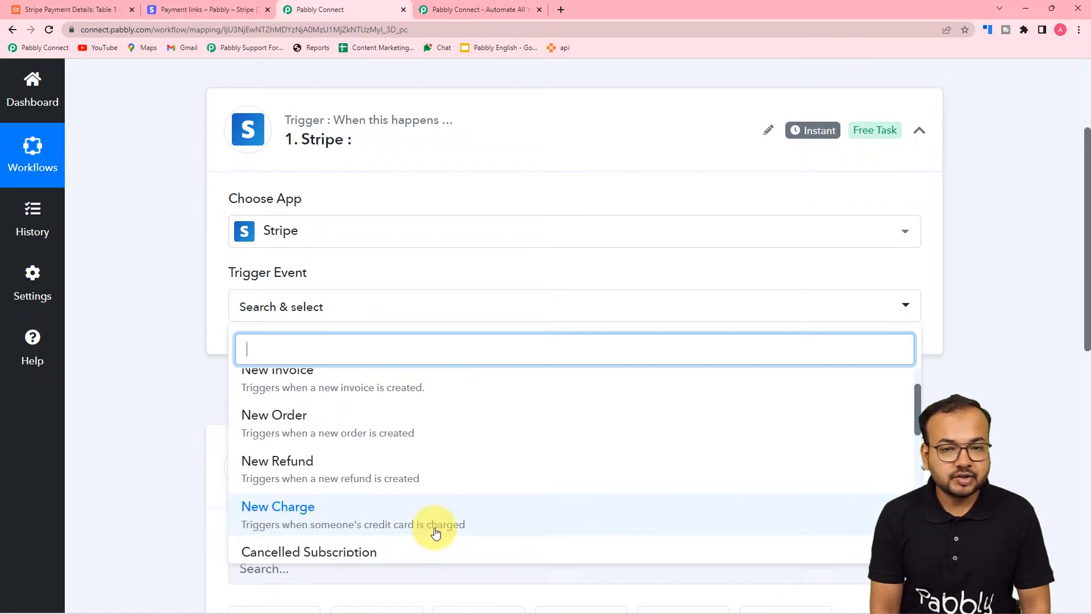
left_click(369, 516)
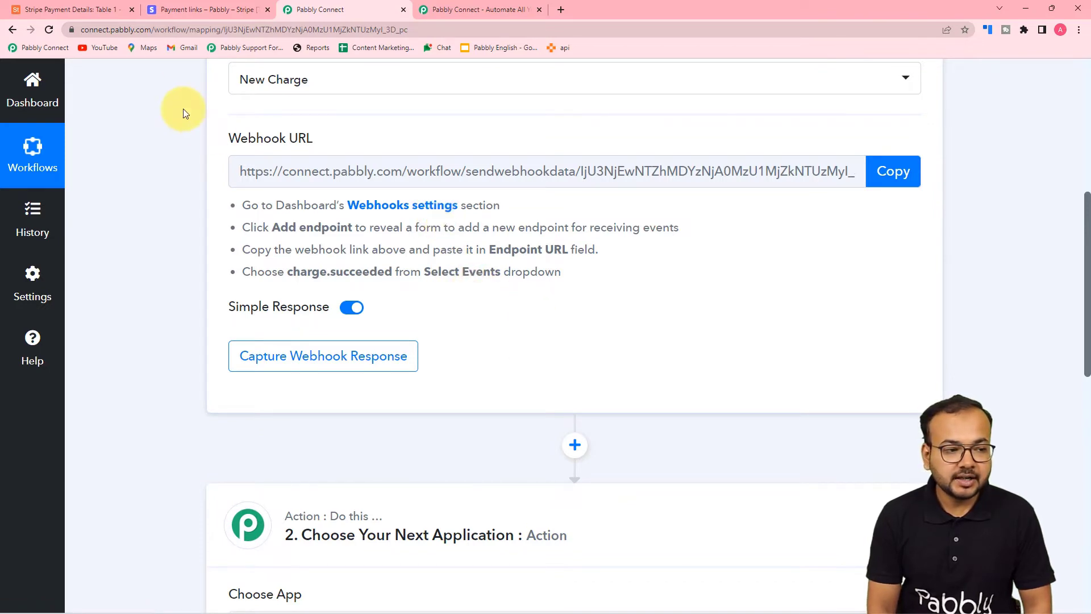
In Stripe, open Developers > Webhooks and start adding a new endpoint
left_click(193, 8)
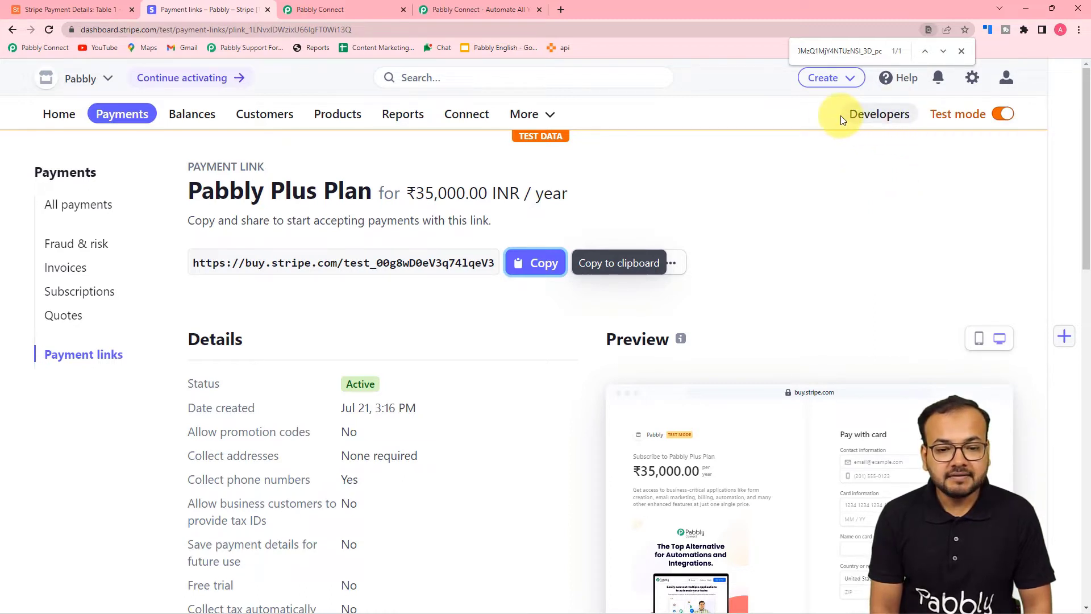
left_click(884, 121)
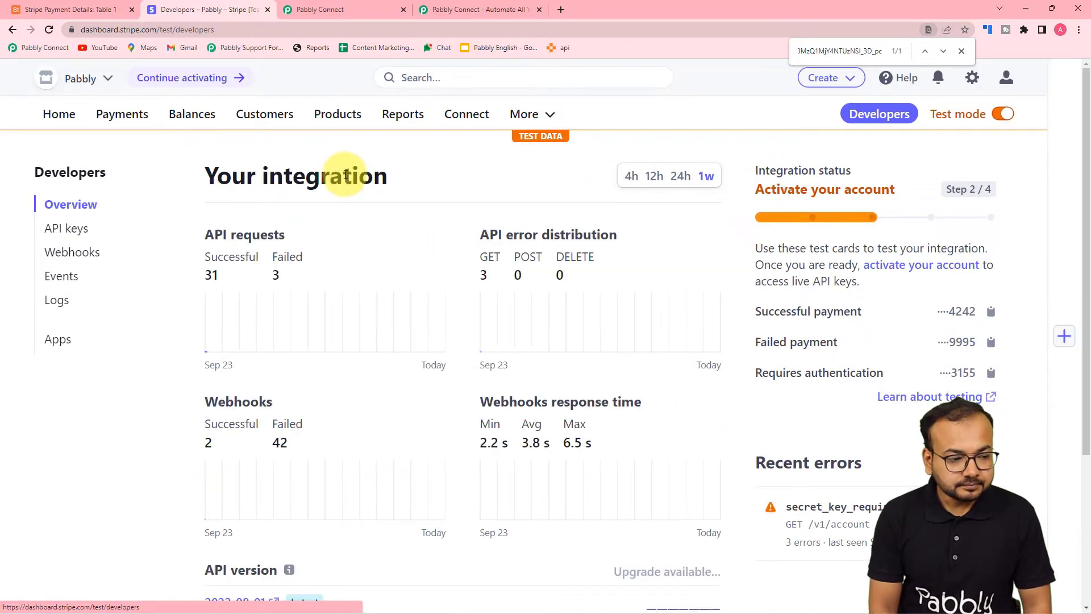
left_click(72, 255)
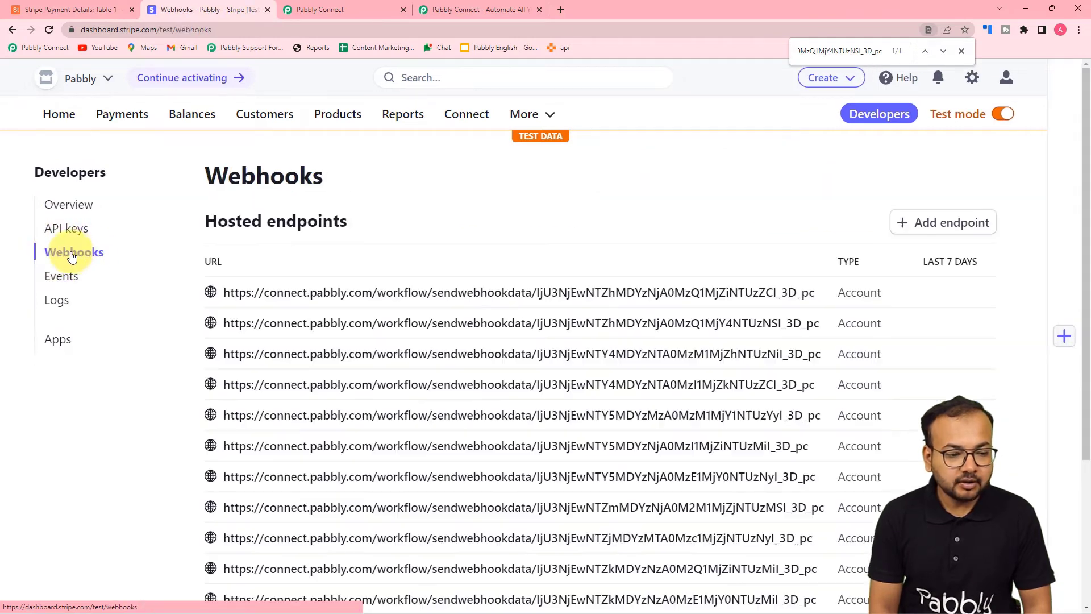
left_click(954, 224)
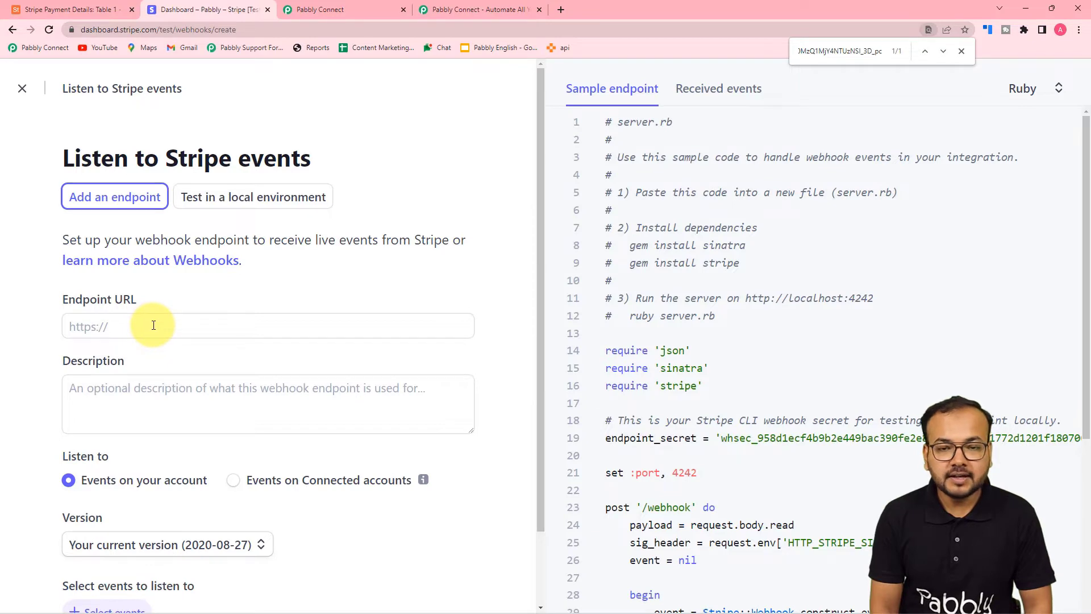
Copy the trigger's webhook URL in Pabbly and bring up paste for Stripe's Endpoint URL field
left_click(465, 4)
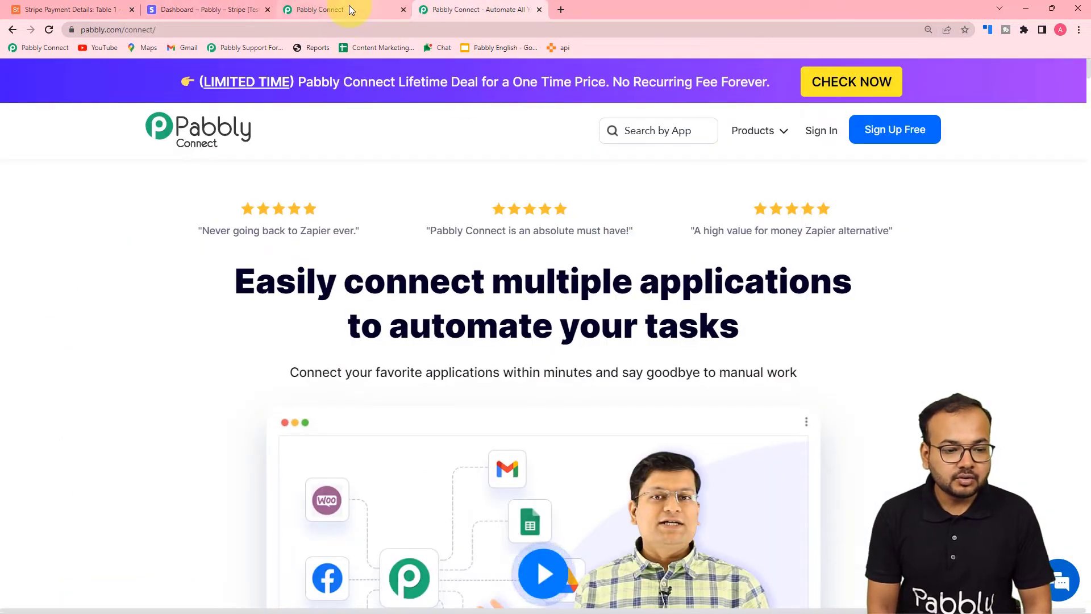
left_click(349, 5)
left_click(903, 173)
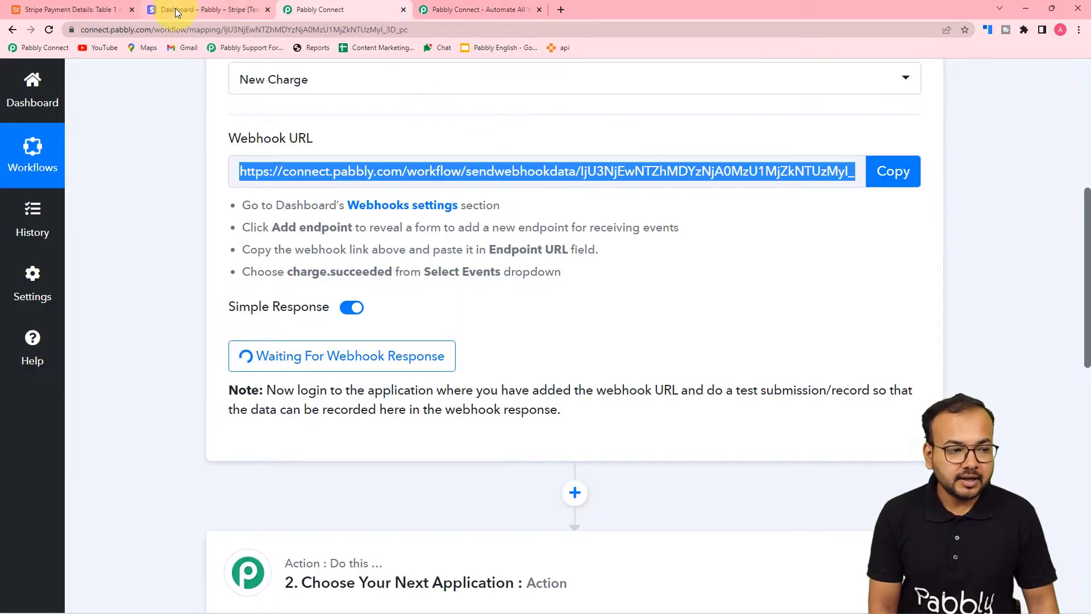
left_click(175, 8)
right_click(114, 320)
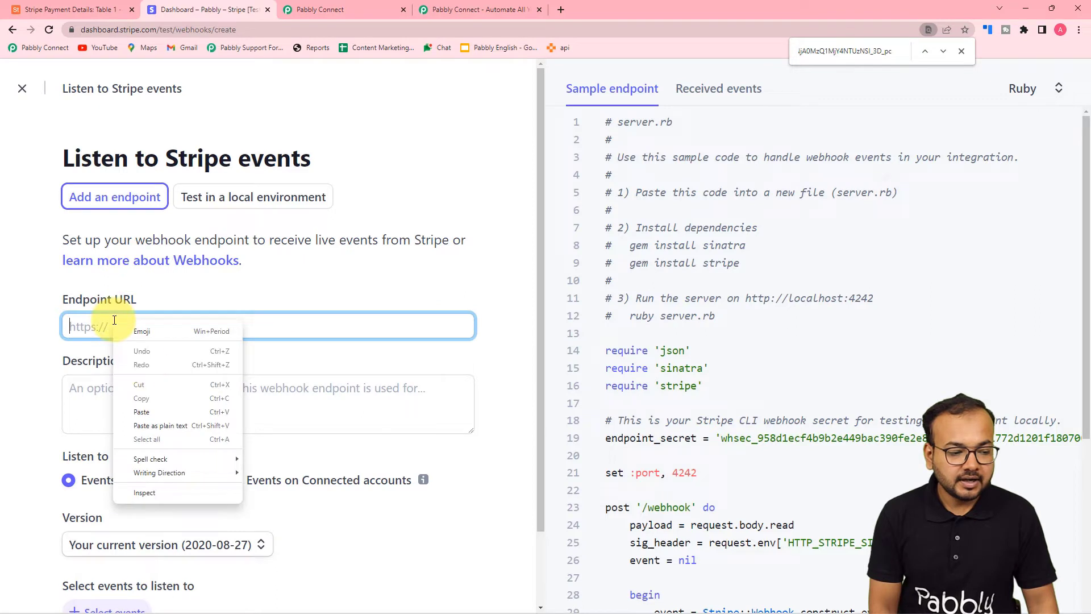
Paste the Pabbly webhook URL as the Stripe endpoint URL
left_click(141, 411)
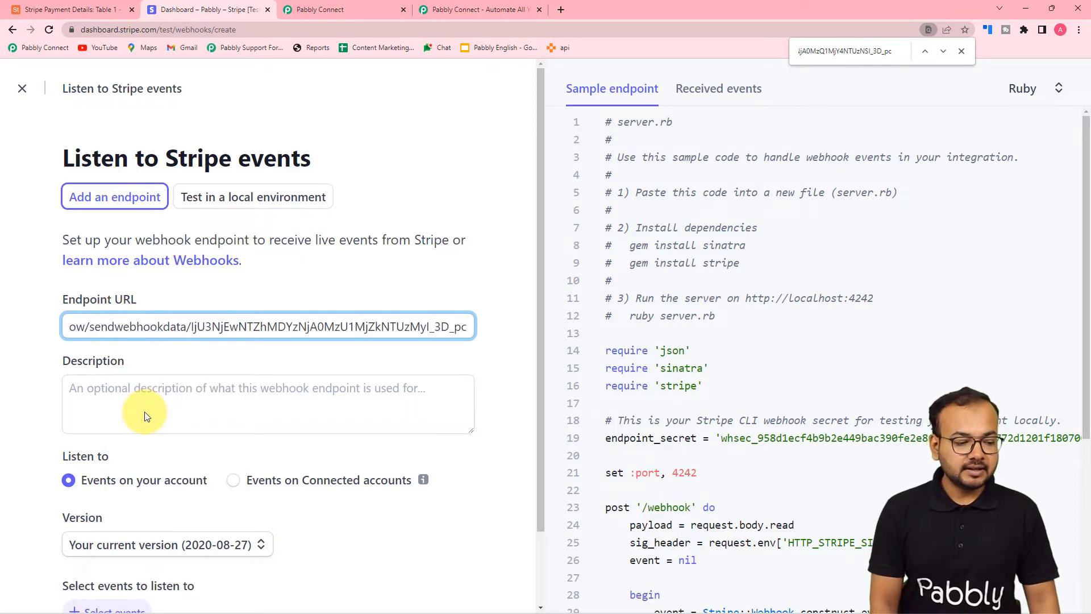
scroll(161, 393, "down", 2)
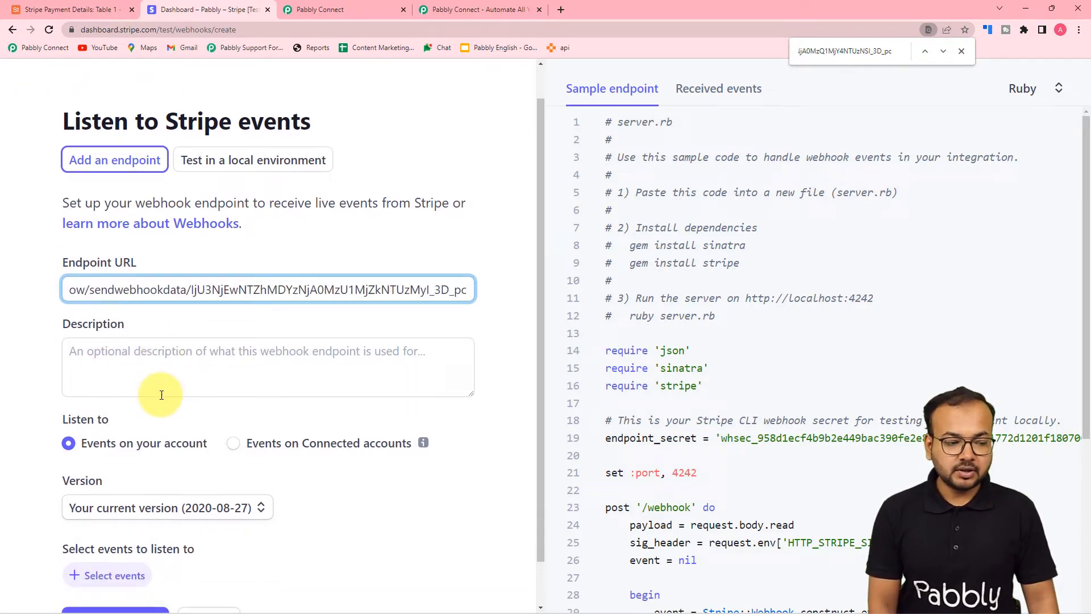
scroll(161, 394, "down", 2)
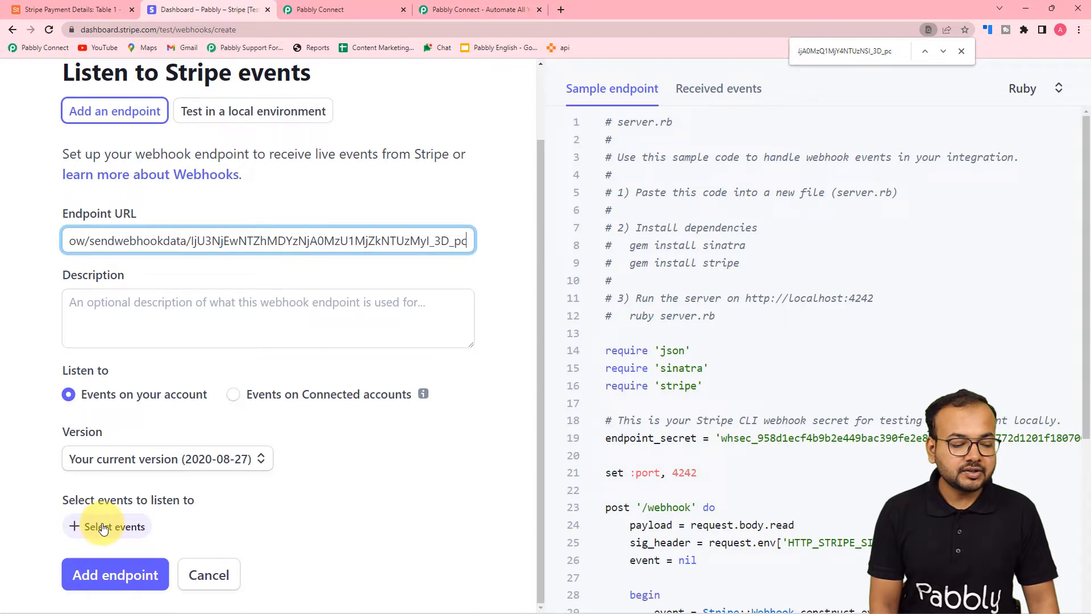
Select the Charge event charge.succeeded, add it, and create the endpoint
left_click(85, 525)
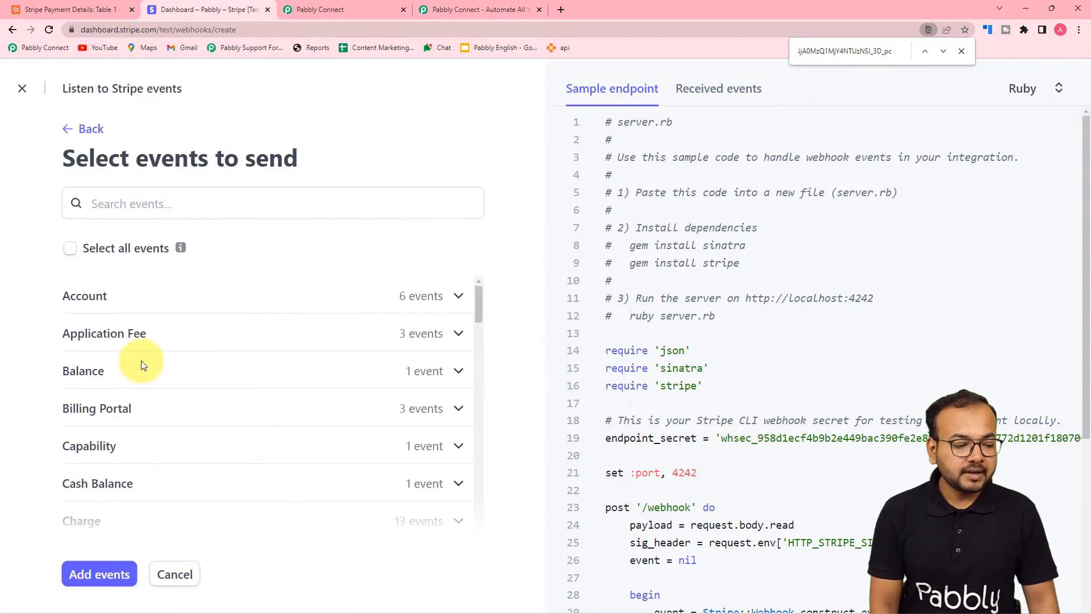
scroll(141, 364, "down", 2)
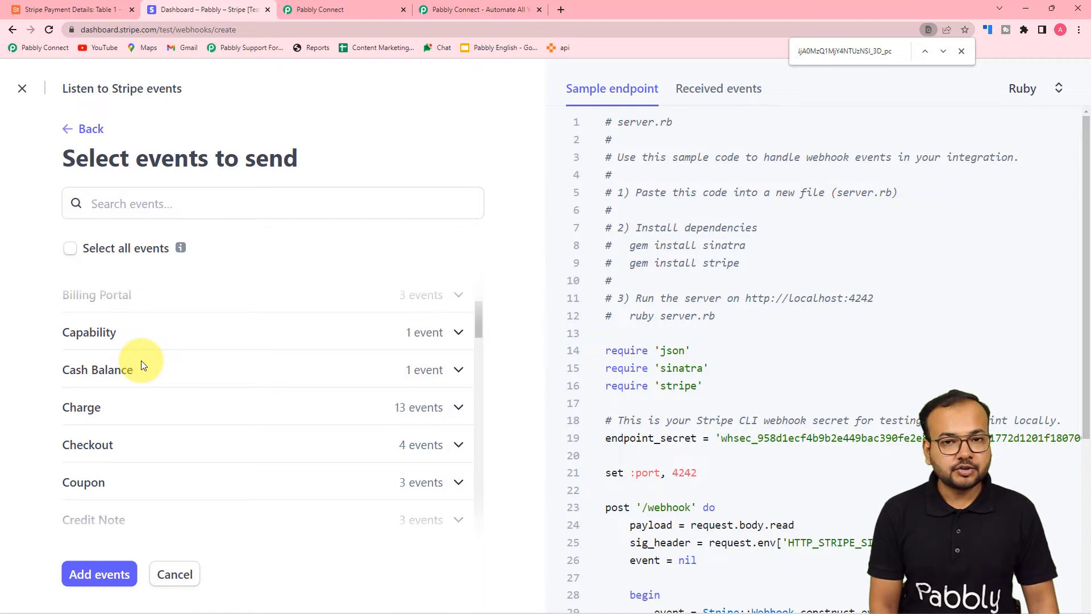
scroll(140, 363, "down", 2)
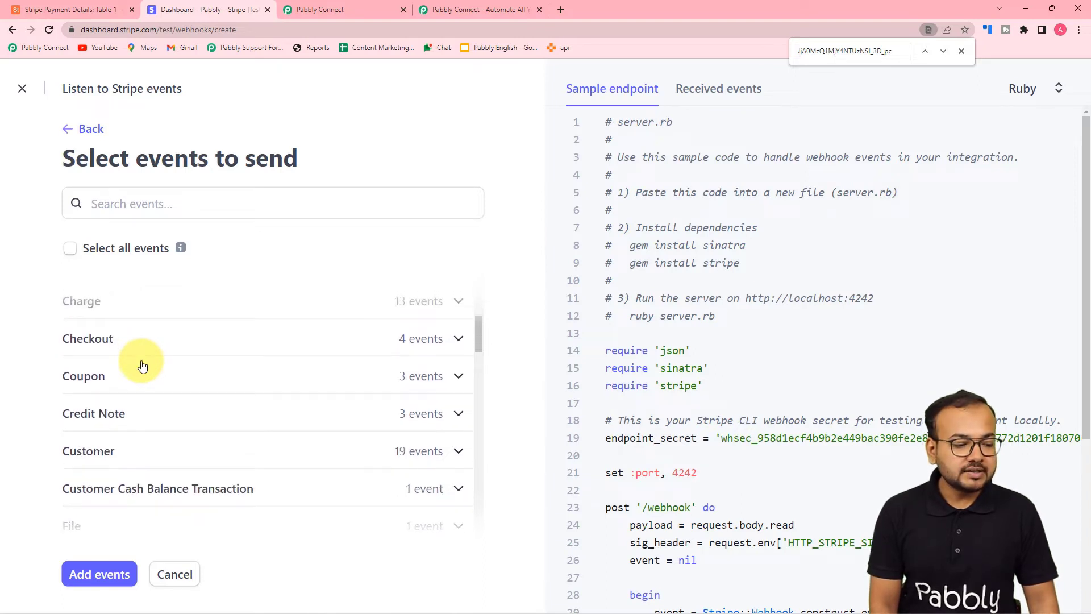
scroll(68, 364, "up", 1)
left_click(108, 358)
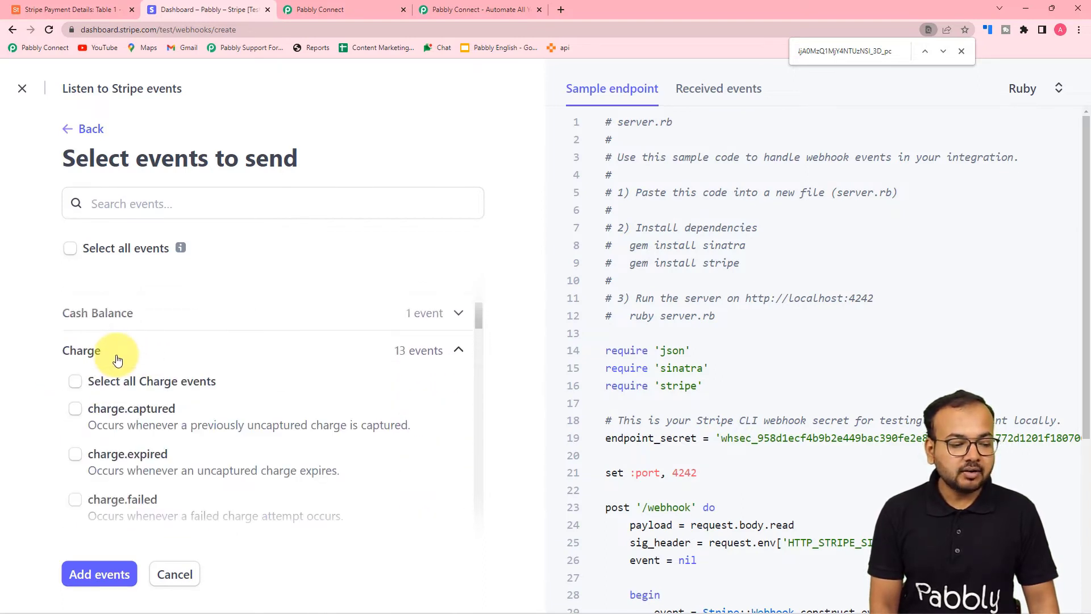
scroll(111, 394, "down", 3)
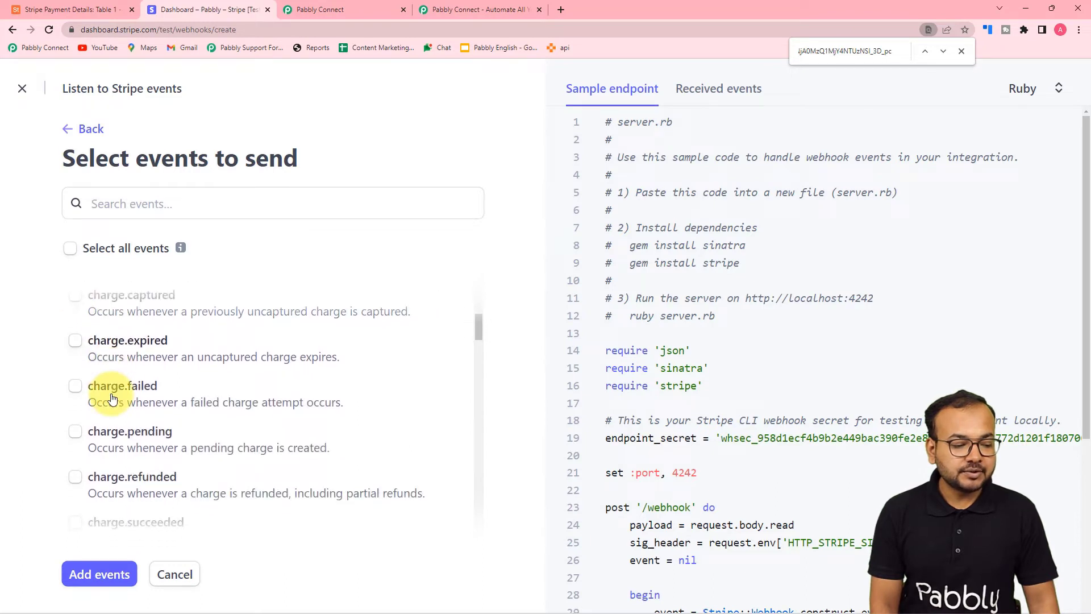
scroll(112, 394, "down", 2)
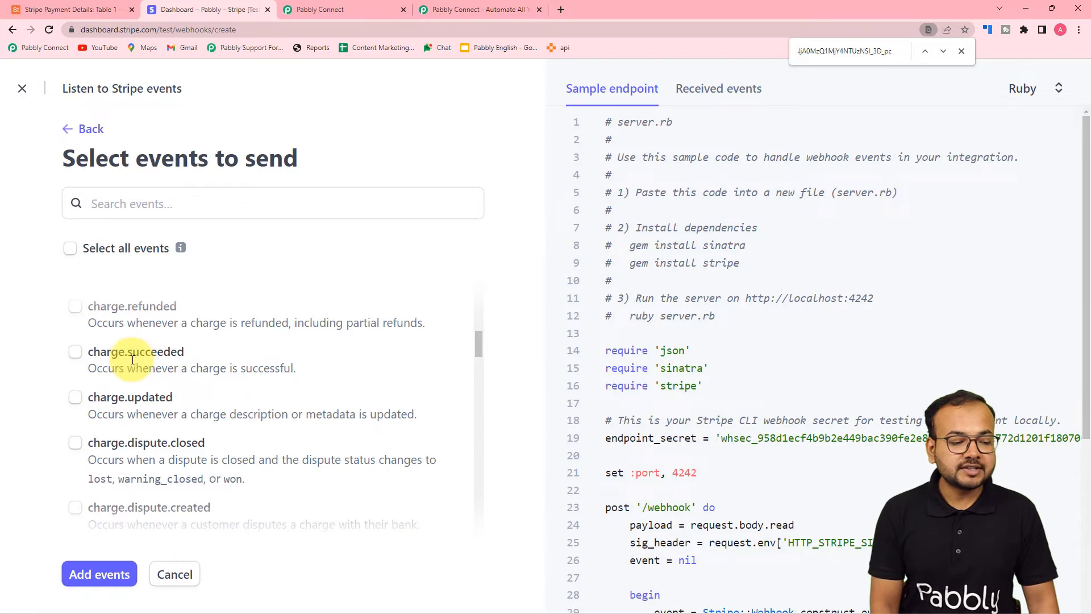
left_click(75, 353)
left_click(98, 575)
scroll(244, 514, "down", 2)
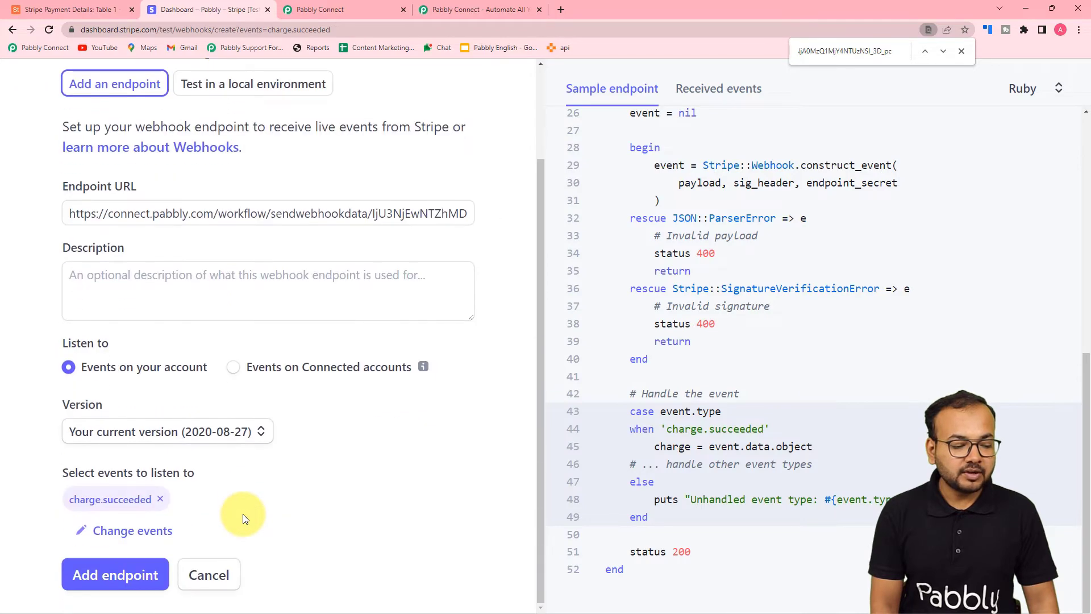
left_click(109, 577)
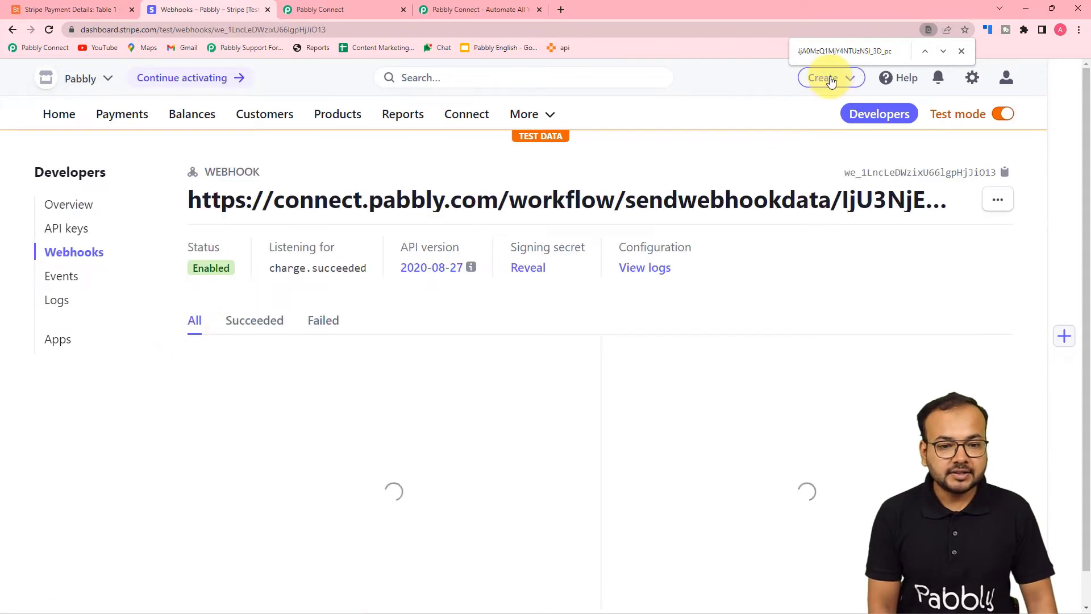
Dismiss the find bar and return to the Pabbly Connect workflow awaiting the webhook
left_click(961, 52)
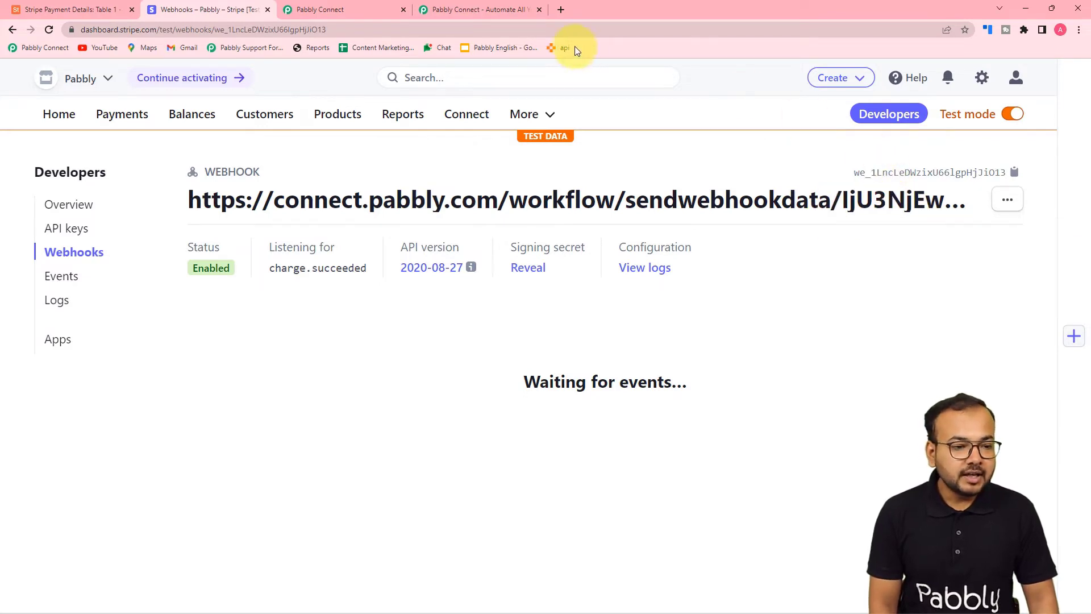
left_click(348, 11)
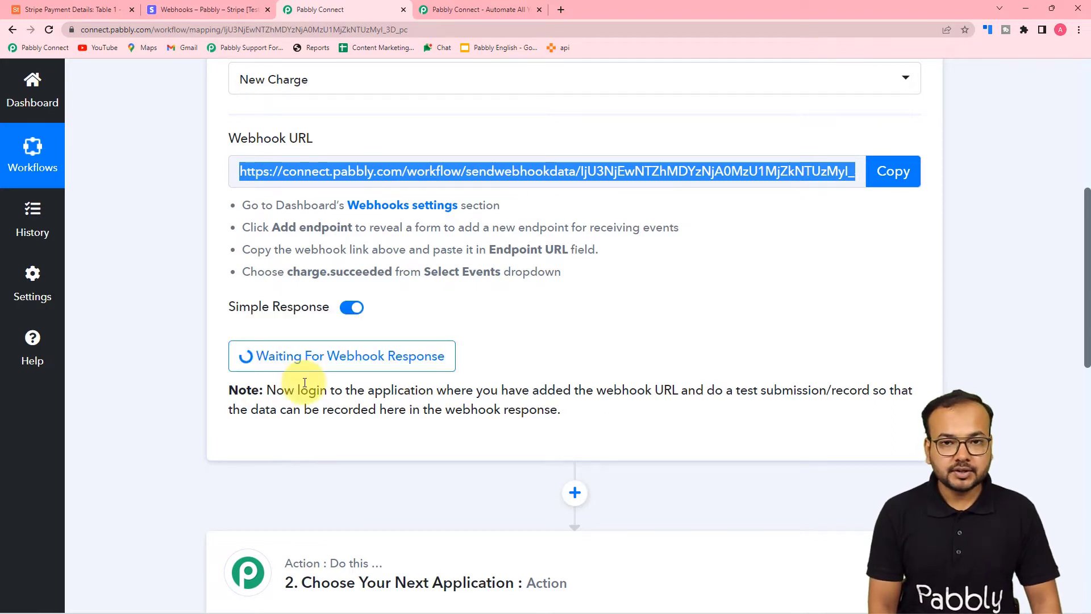
scroll(303, 382, "down", 2)
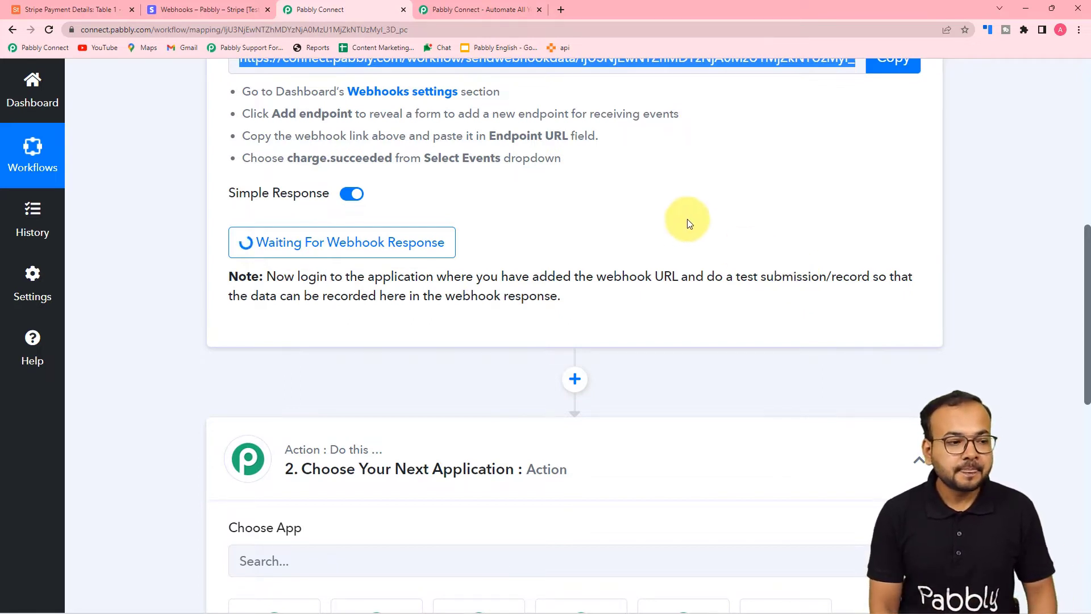
Copy the payment link for the Pabbly Plus Plan's ₹35,000.00 yearly price from Stripe Products
left_click(194, 7)
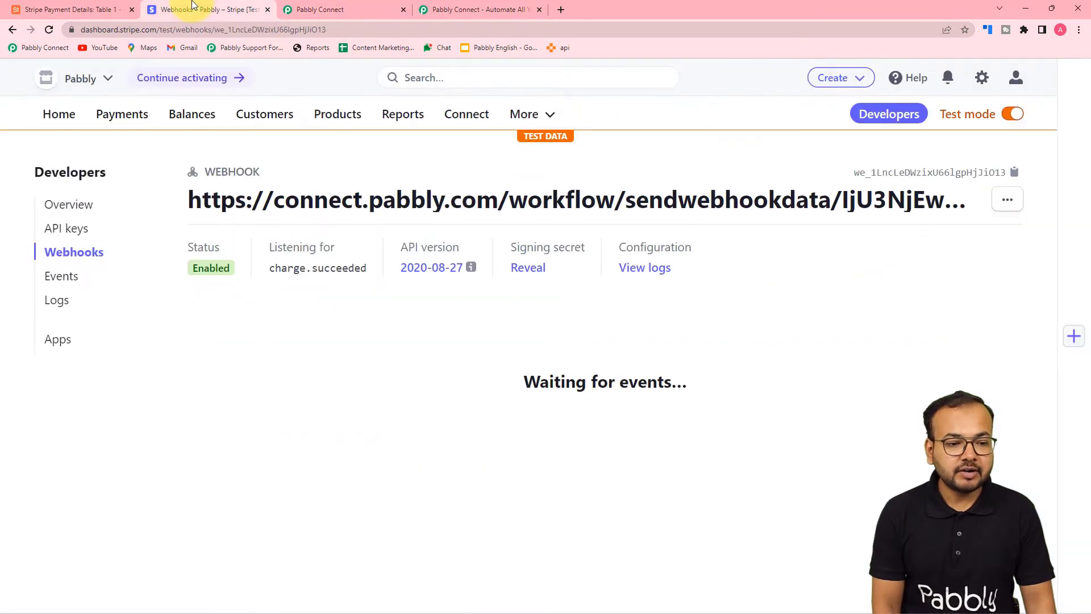
left_click(331, 122)
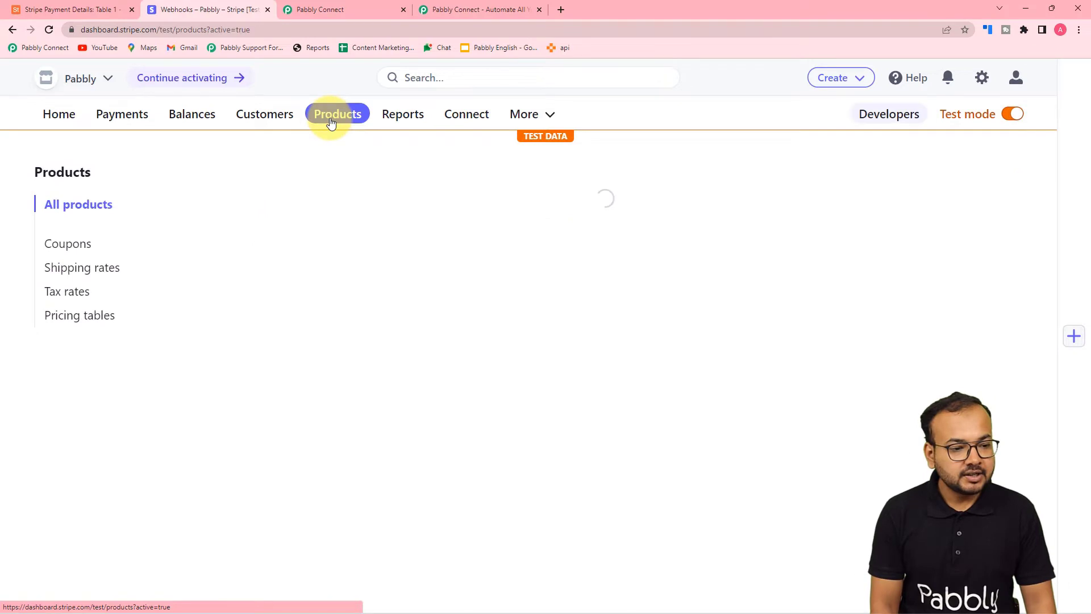
scroll(279, 240, "down", 2)
scroll(279, 245, "down", 2)
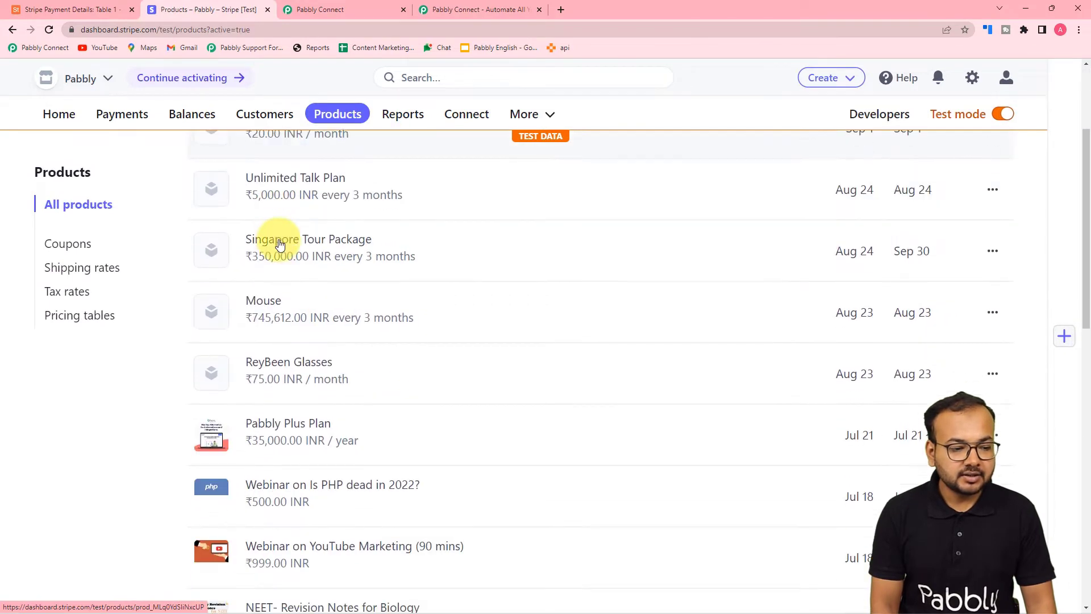
scroll(279, 243, "down", 2)
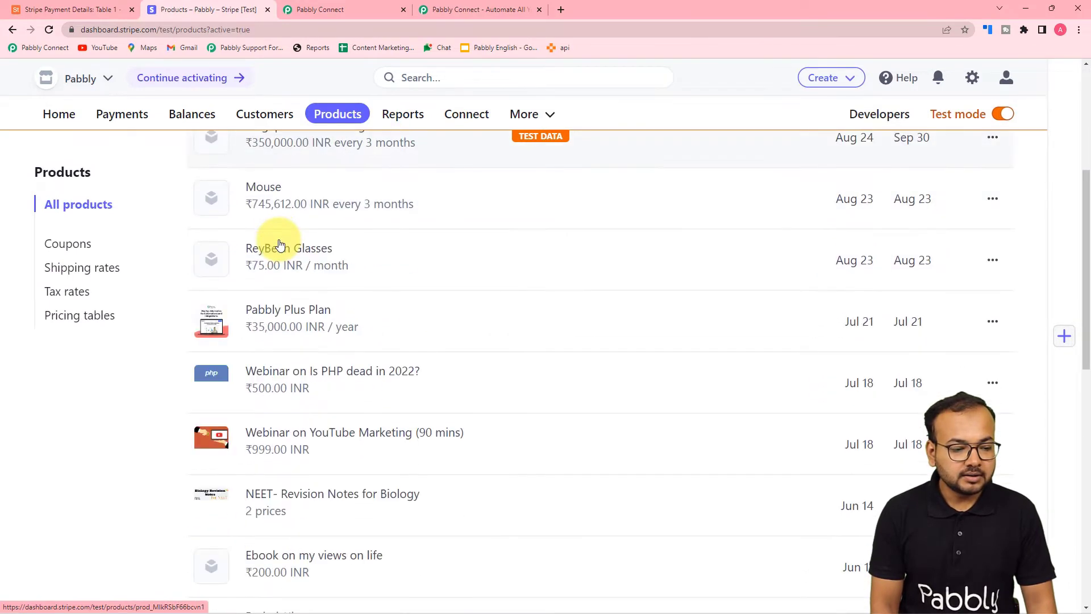
left_click(294, 314)
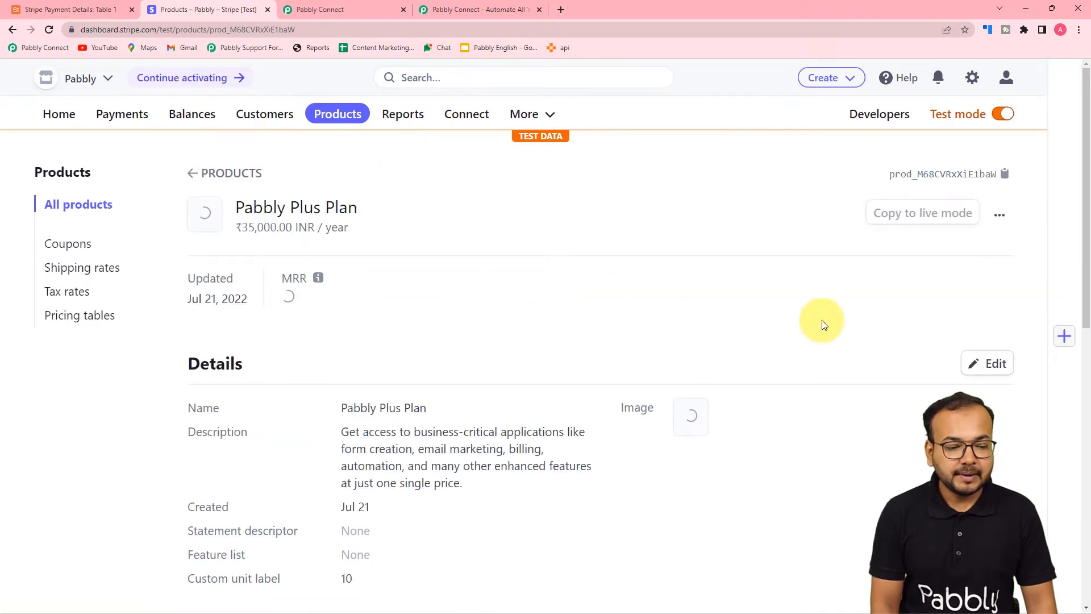
scroll(822, 321, "down", 6)
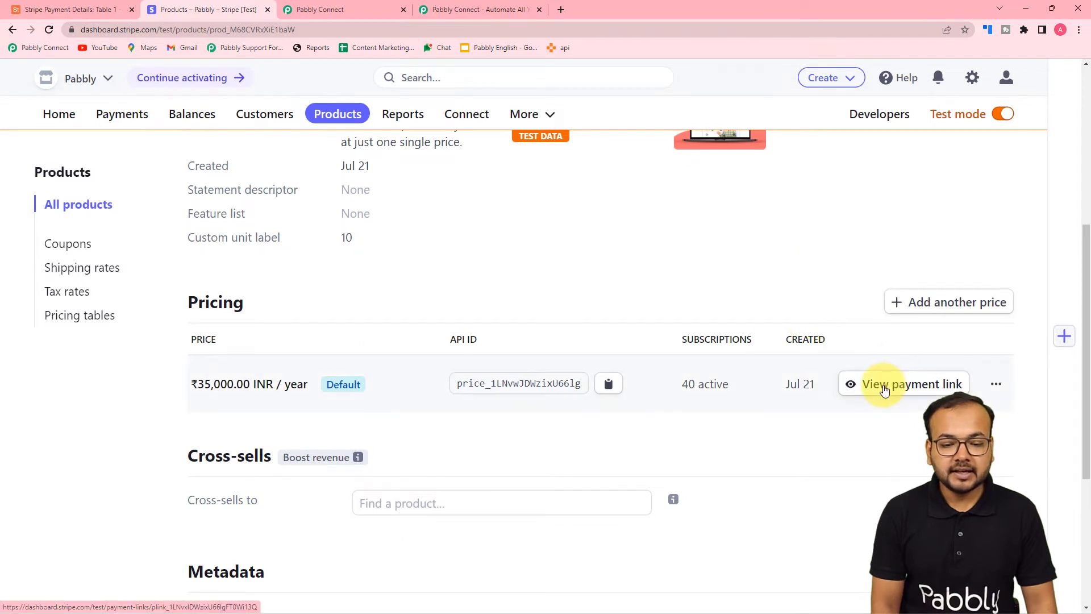
left_click(884, 391)
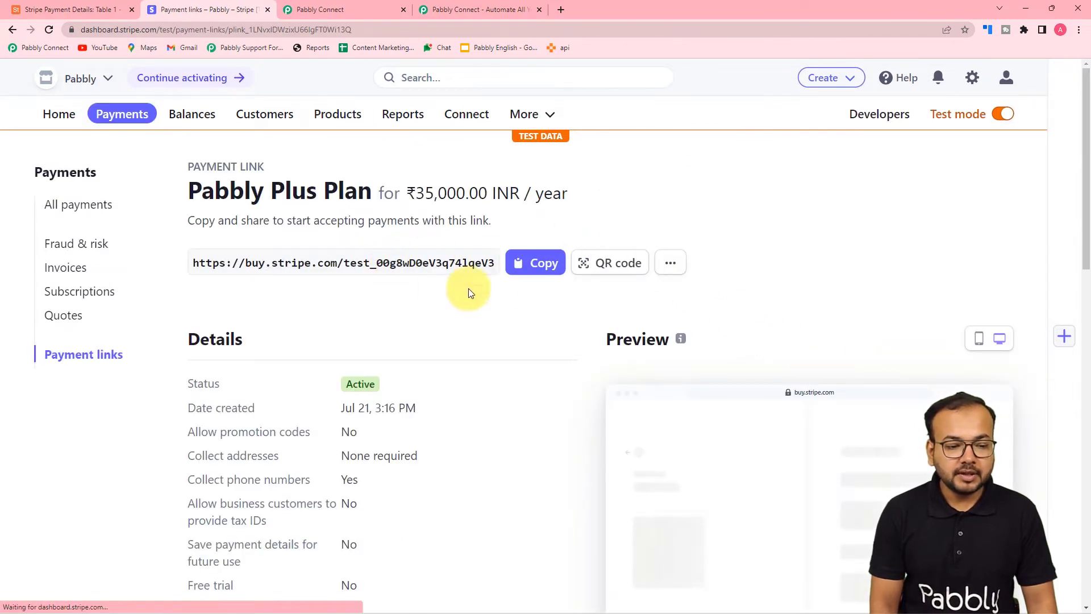
left_click(522, 263)
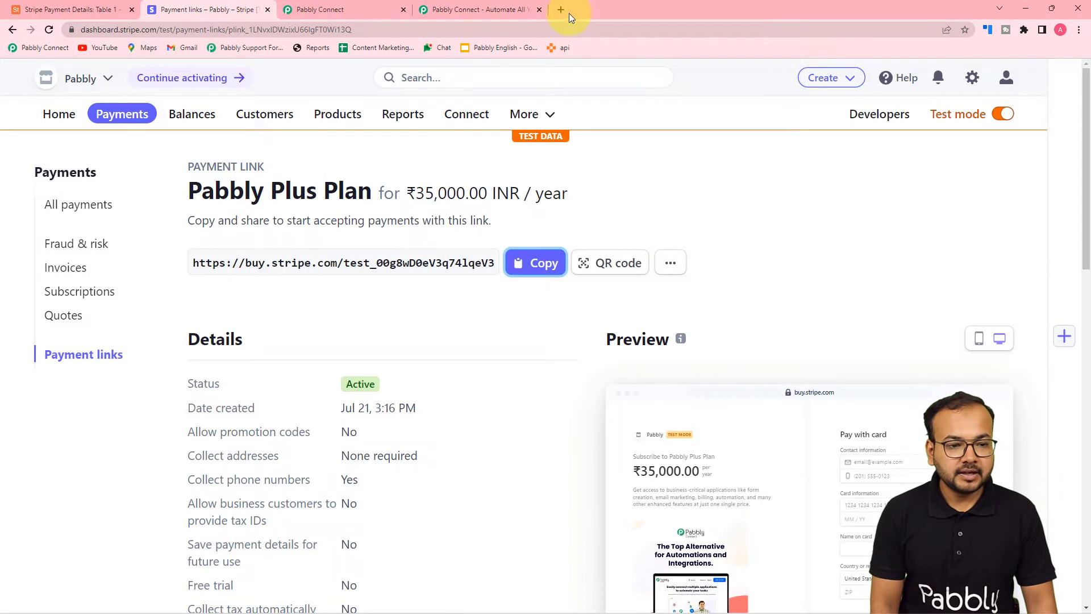
Load the copied Stripe payment link in a new browser tab
left_click(561, 9)
key("ctrl+v")
key("Return")
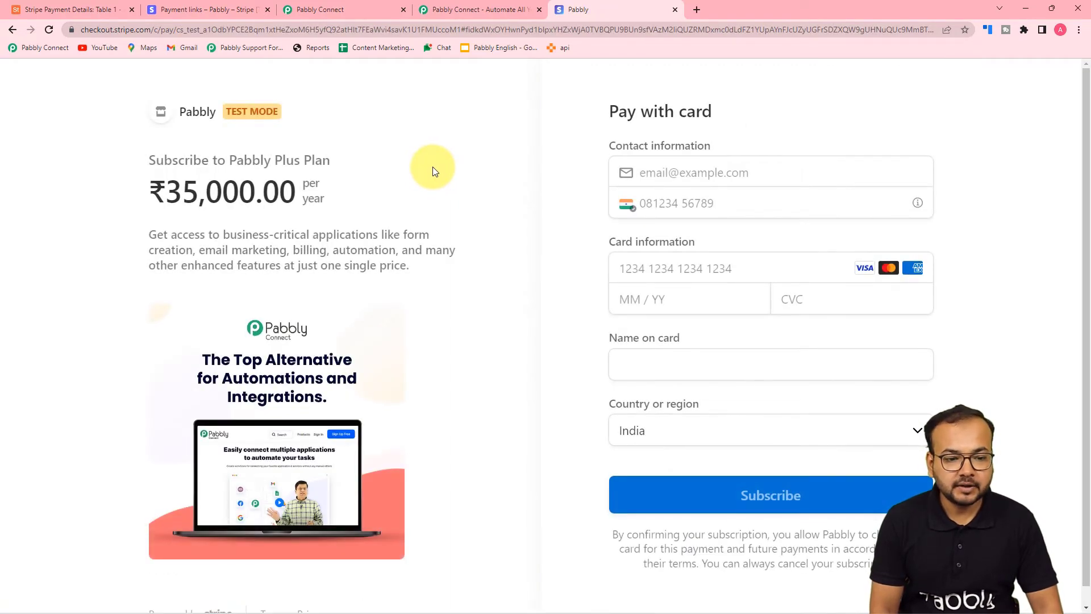
Pay ₹35,000.00 with test contact and card details, then check the webhook in Pabbly
left_click(740, 174)
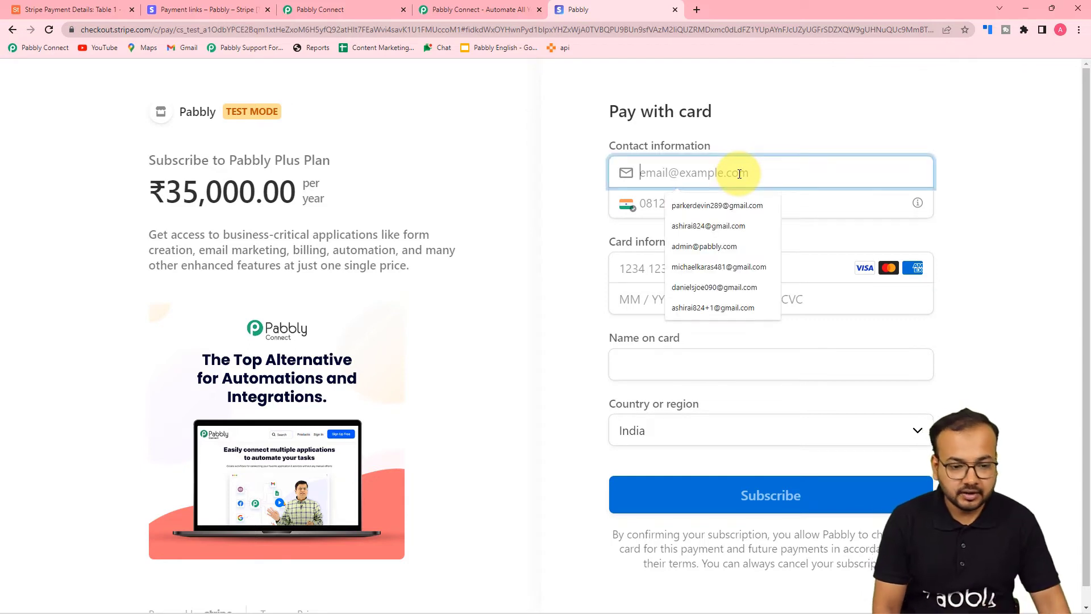
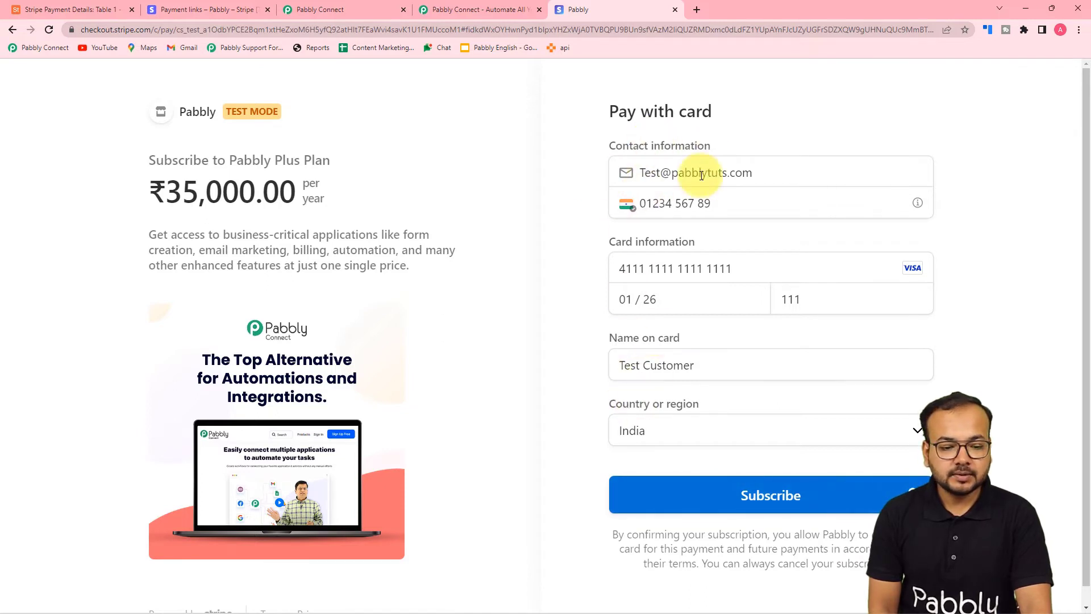
left_click(762, 503)
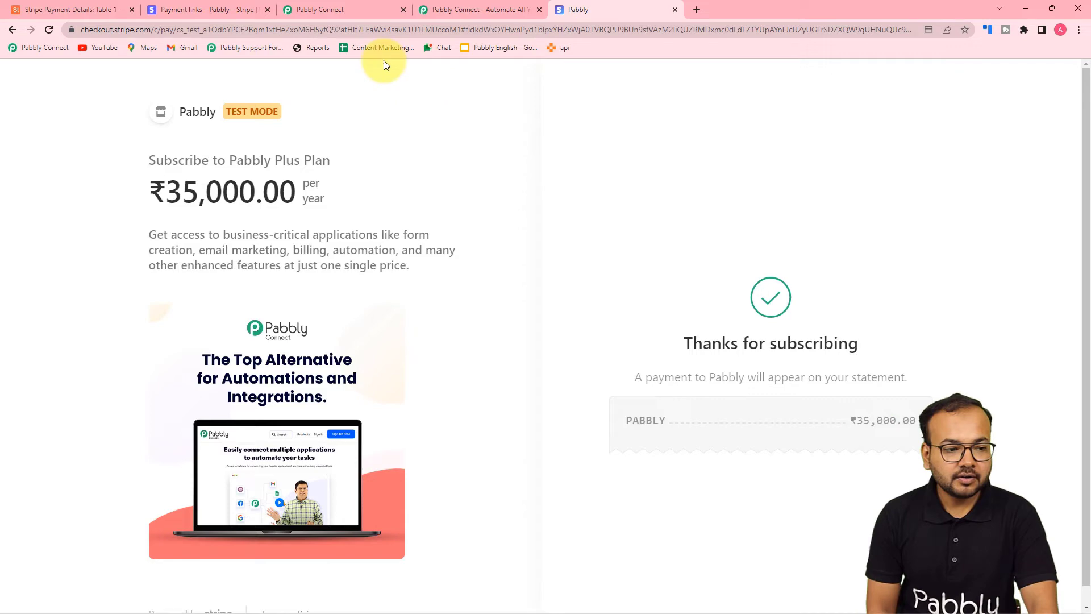
left_click(345, 6)
Compare the ₹35,000.00 paid at checkout with Pabbly's Data Object Amount of 3500000
scroll(129, 238, "down", 4)
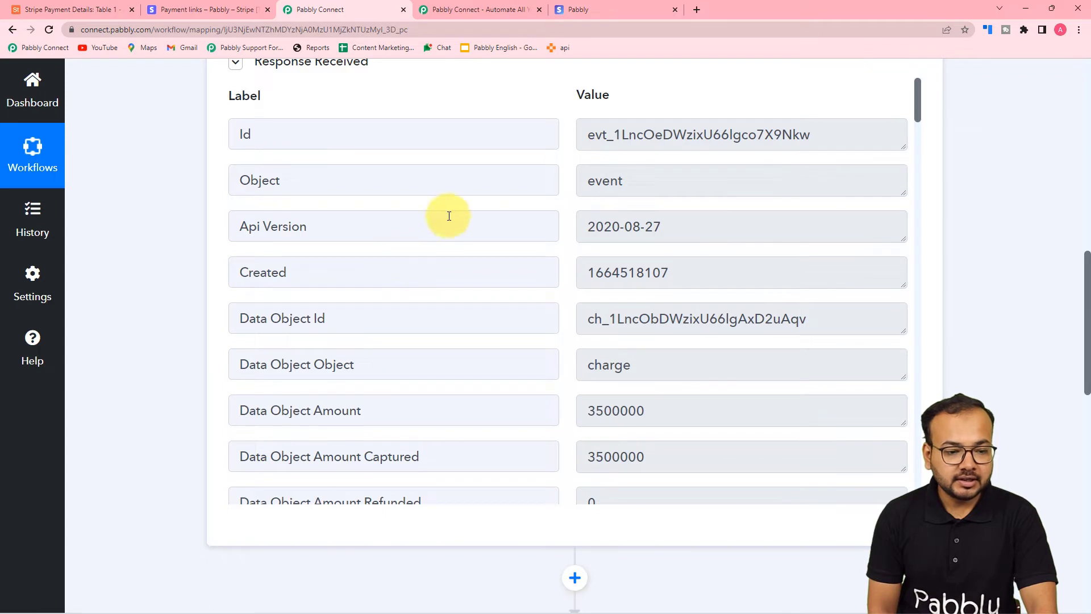
scroll(417, 223, "down", 3)
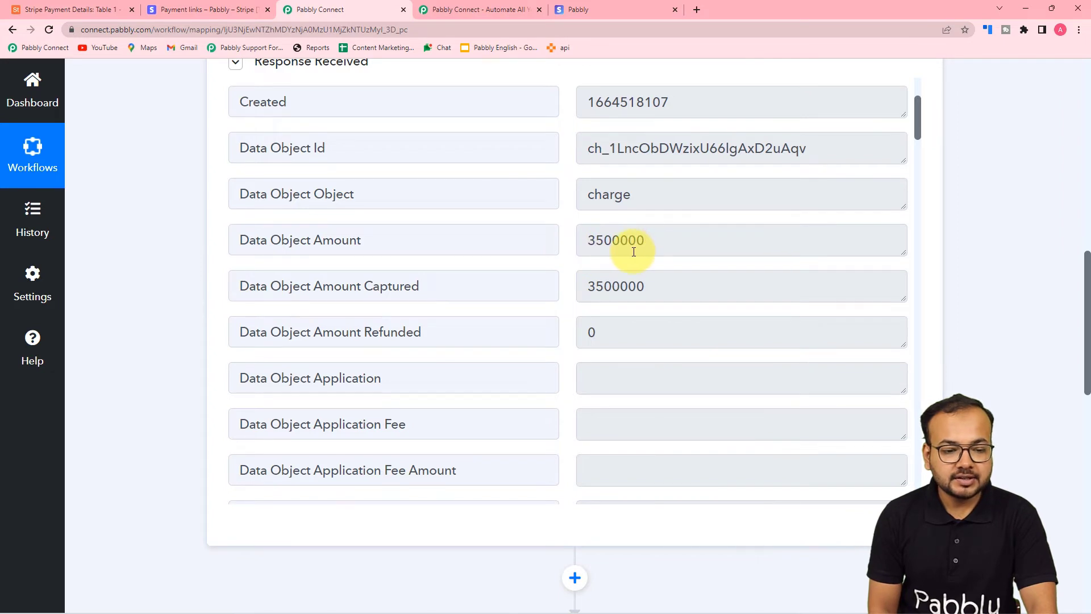
left_click(585, 10)
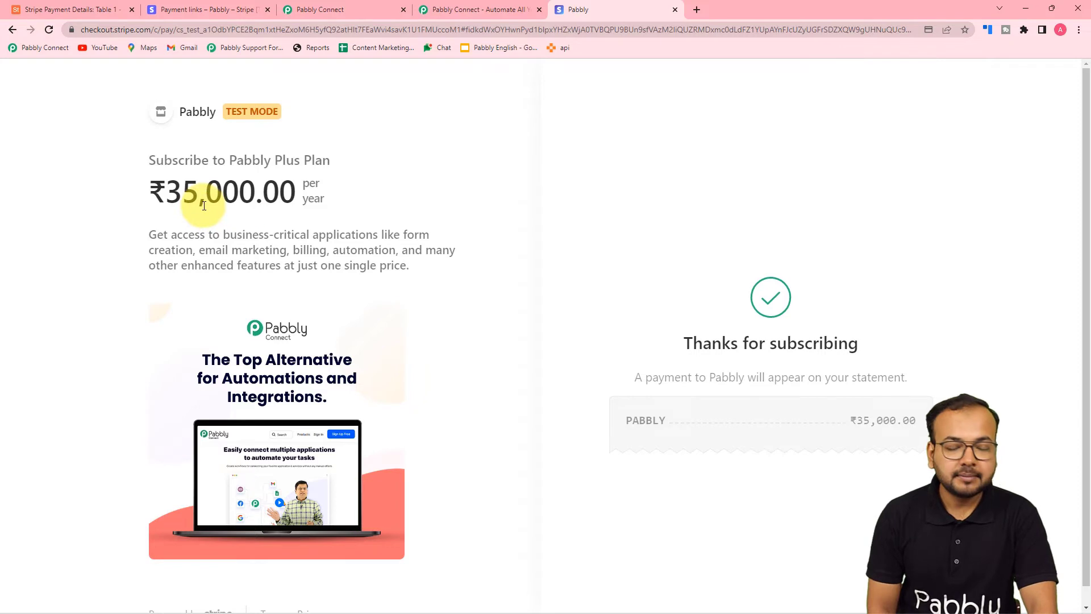
left_click(380, 10)
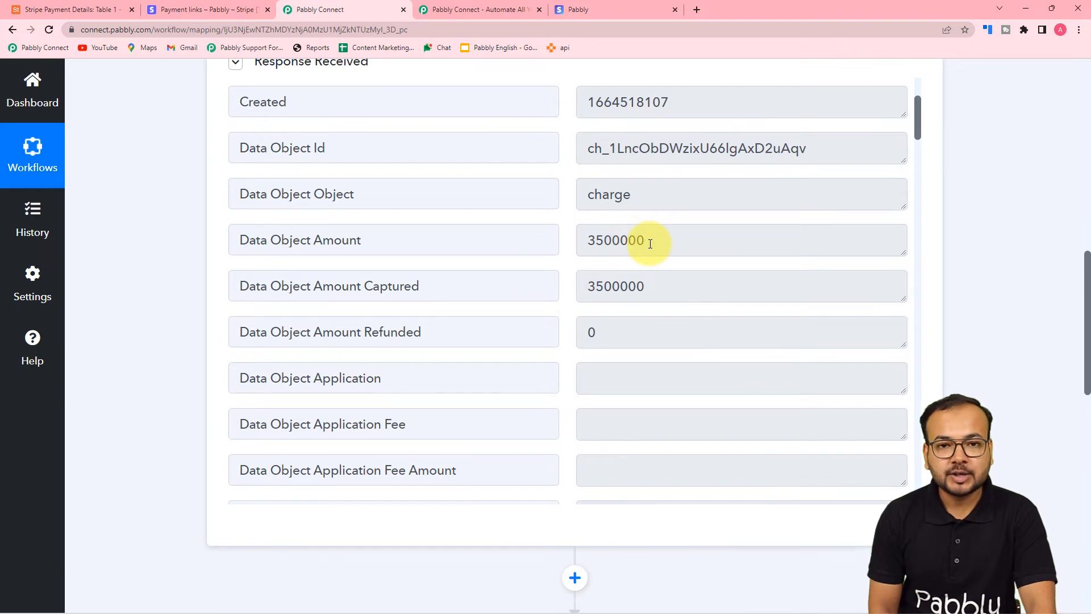
left_click(572, 8)
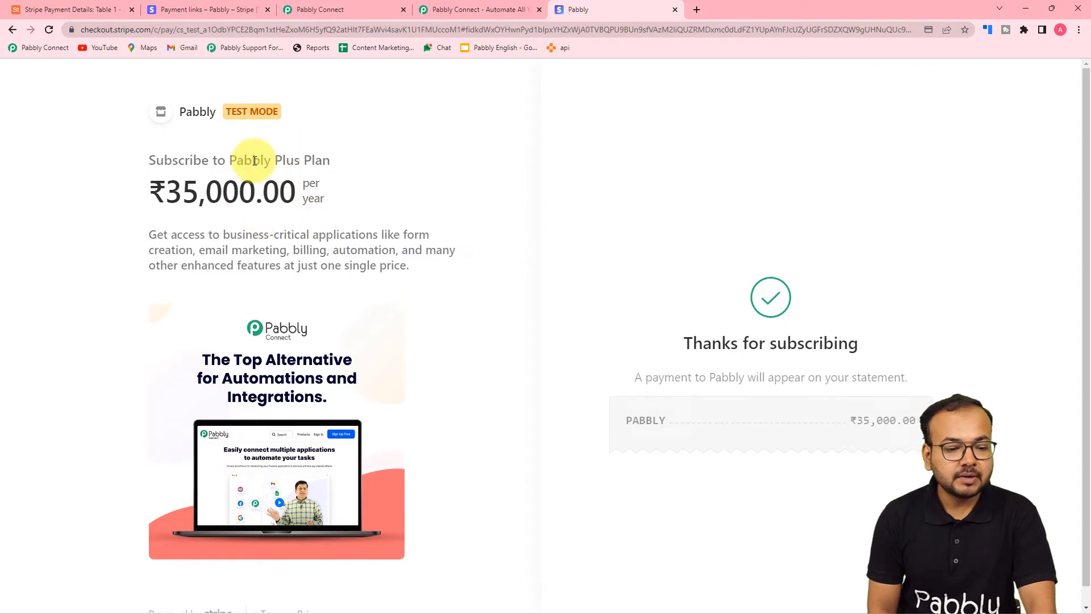
left_click(359, 15)
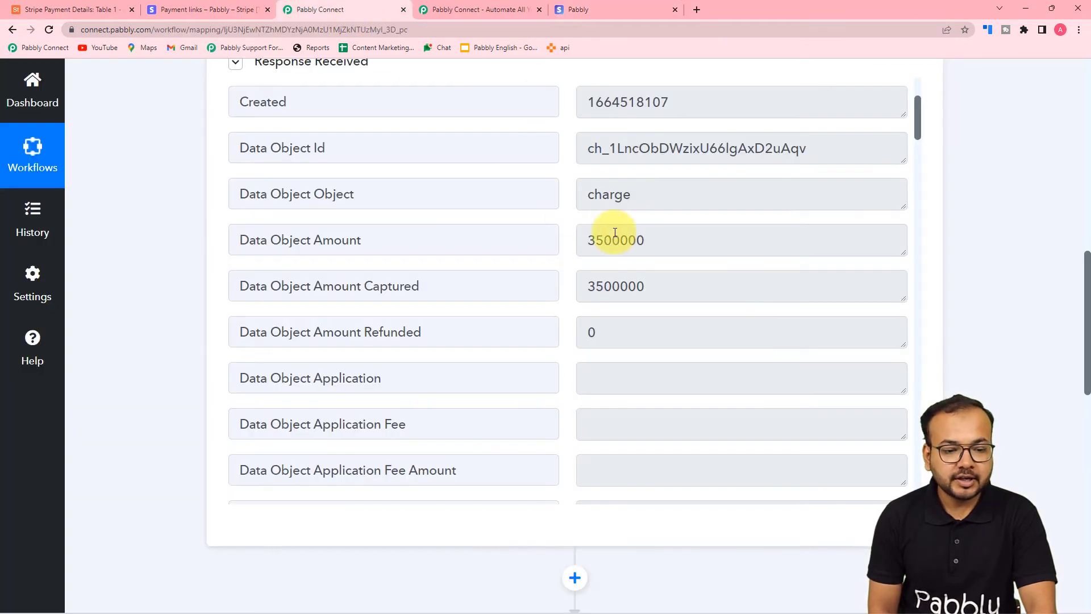
Scroll through the Stripe response (status succeeded, type charge.succeeded) down to the empty action step
scroll(489, 293, "down", 10)
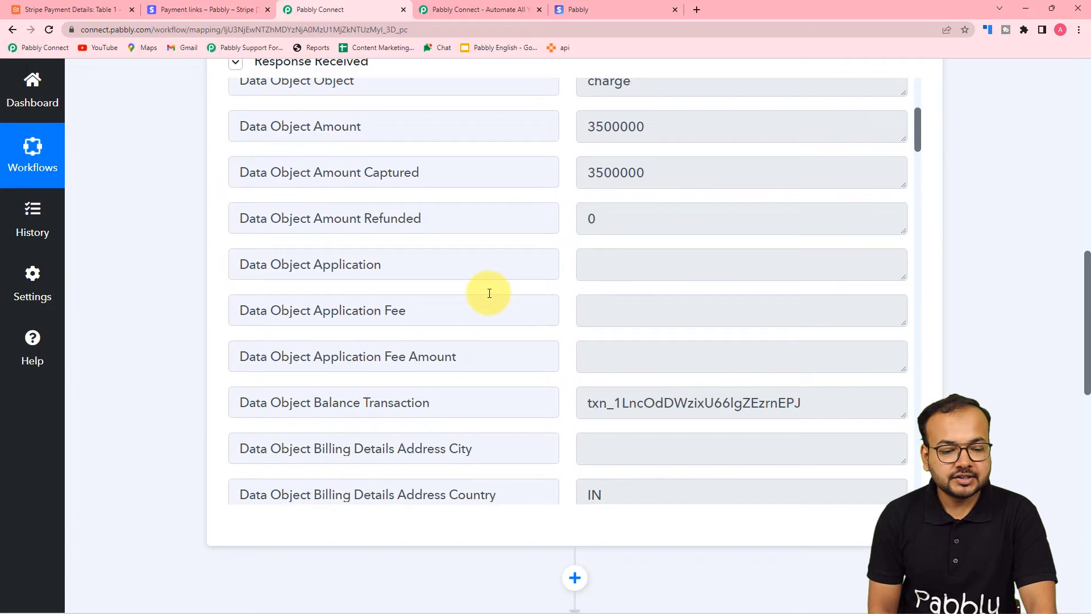
scroll(490, 293, "down", 2)
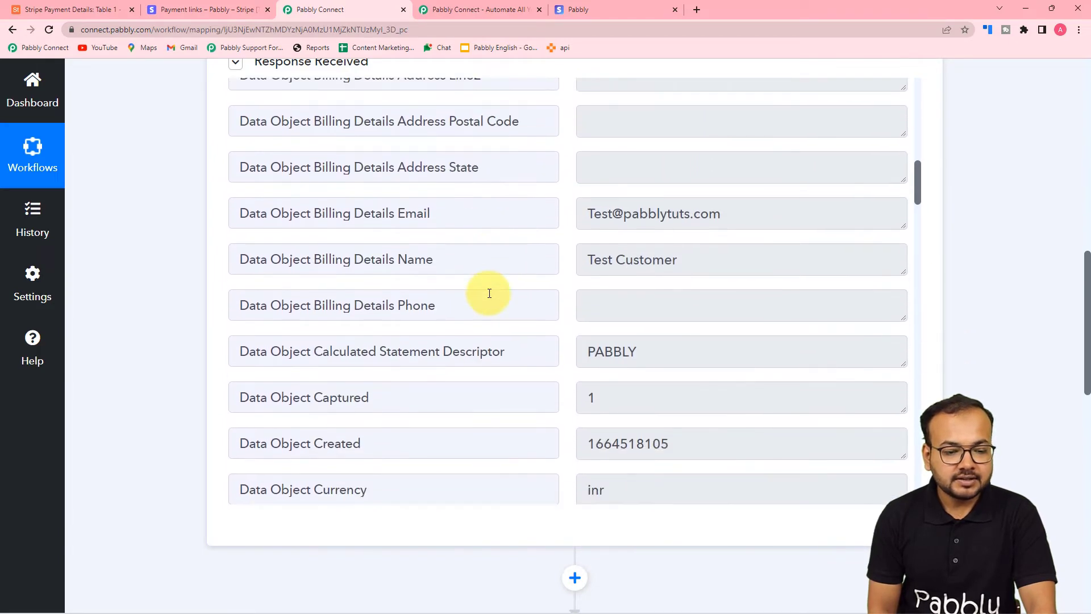
scroll(449, 287, "down", 4)
scroll(449, 288, "down", 5)
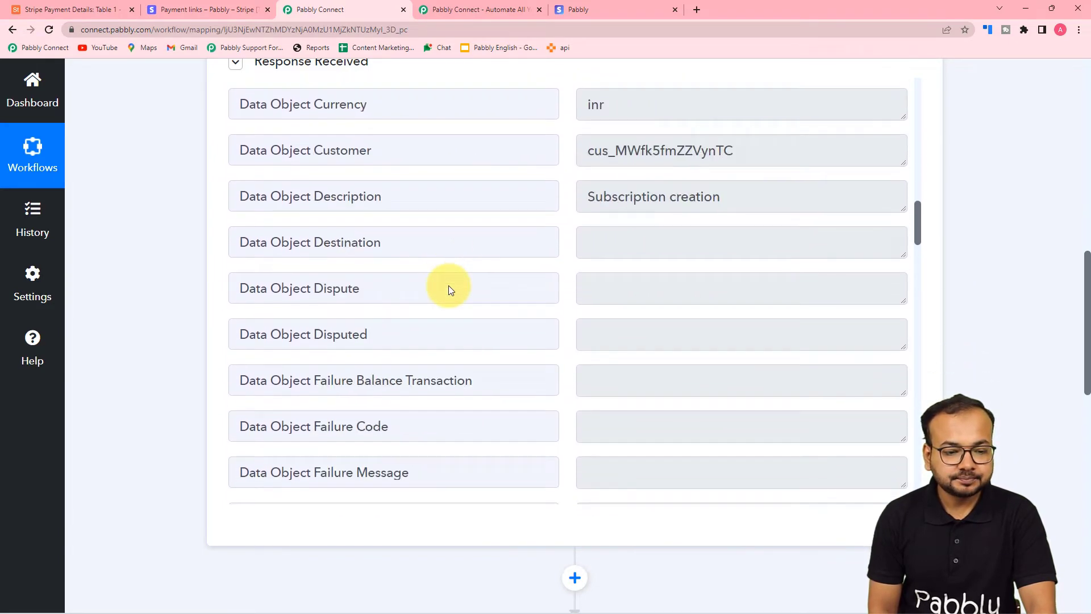
scroll(449, 288, "up", 2)
scroll(447, 256, "down", 12)
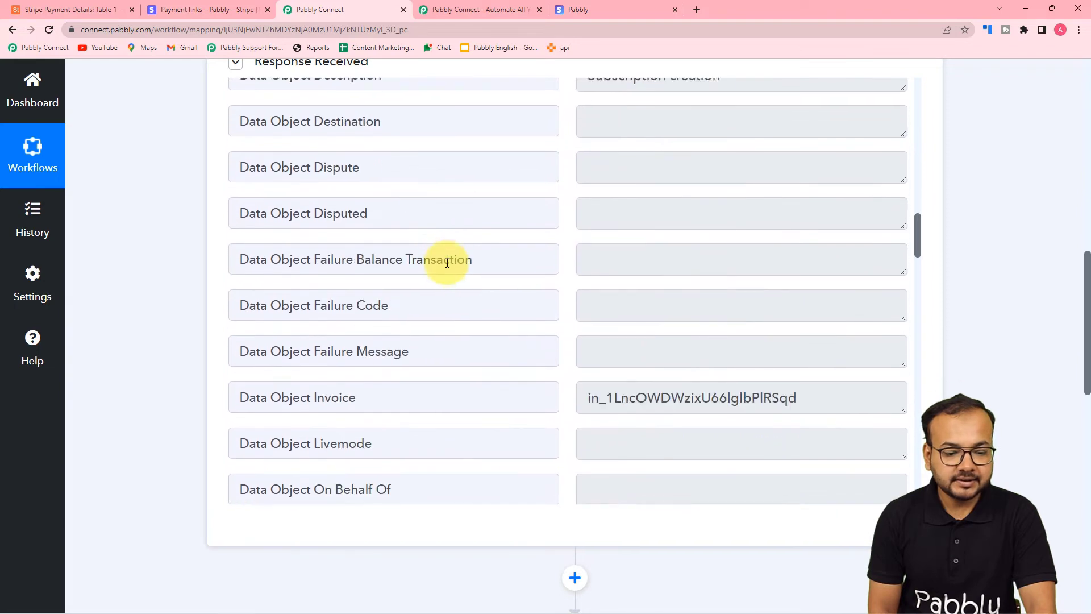
scroll(447, 263, "down", 11)
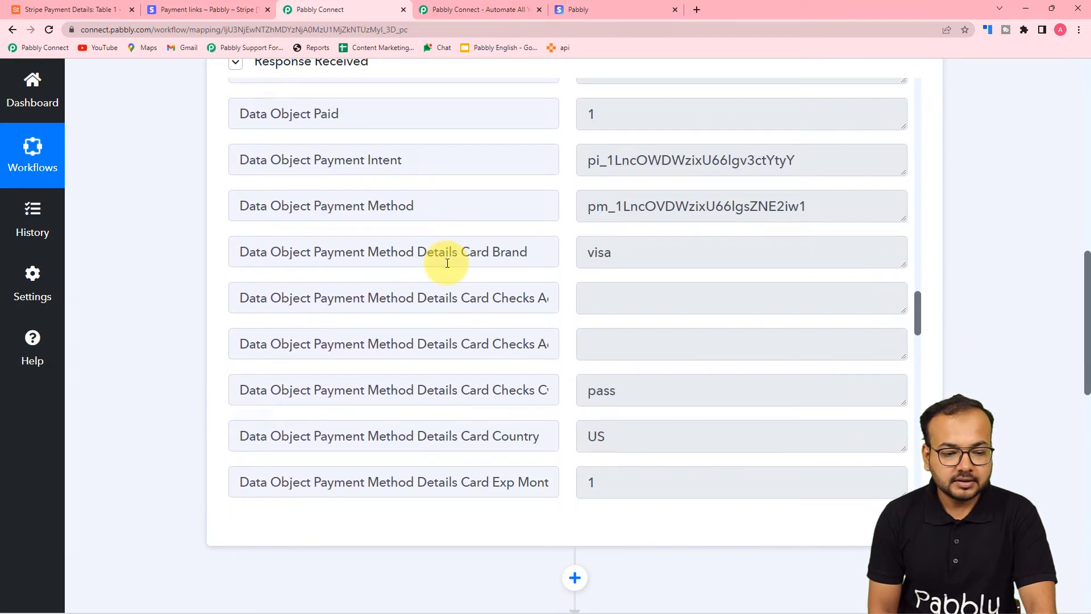
scroll(447, 263, "down", 12)
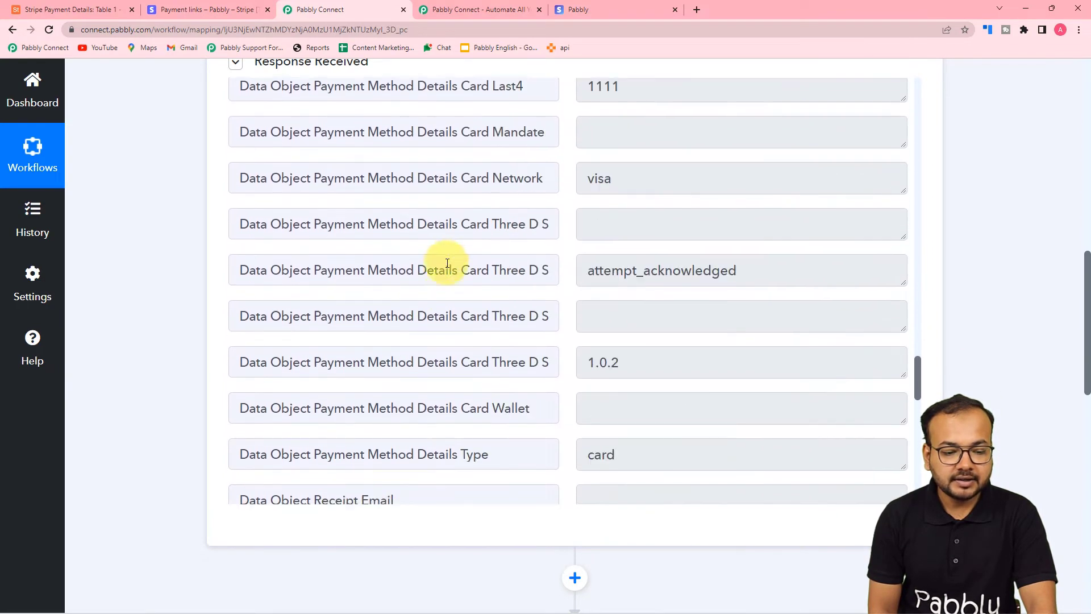
scroll(447, 263, "down", 6)
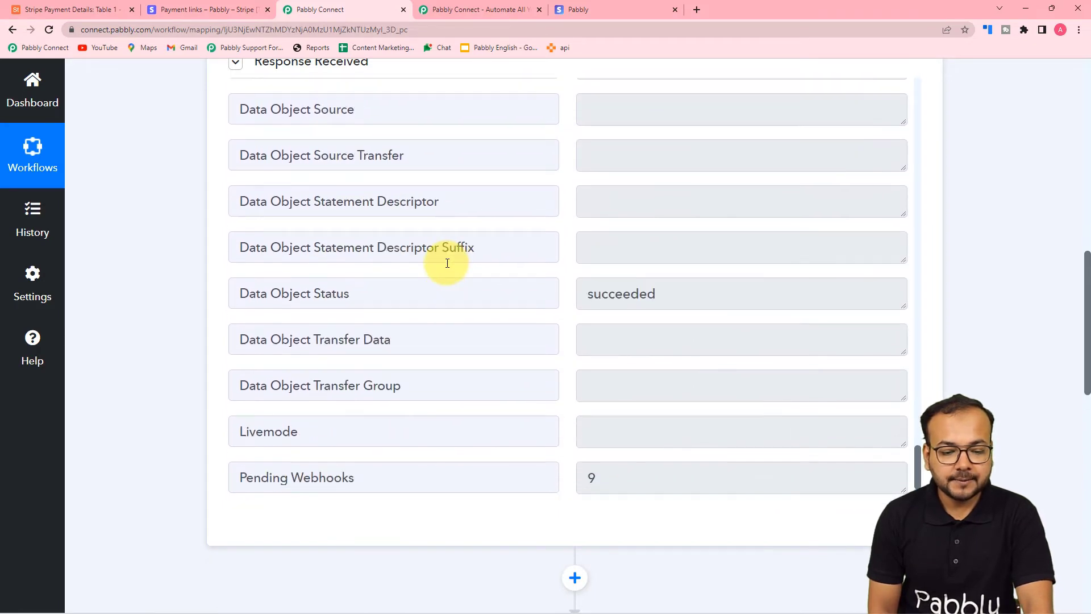
scroll(192, 281, "down", 5)
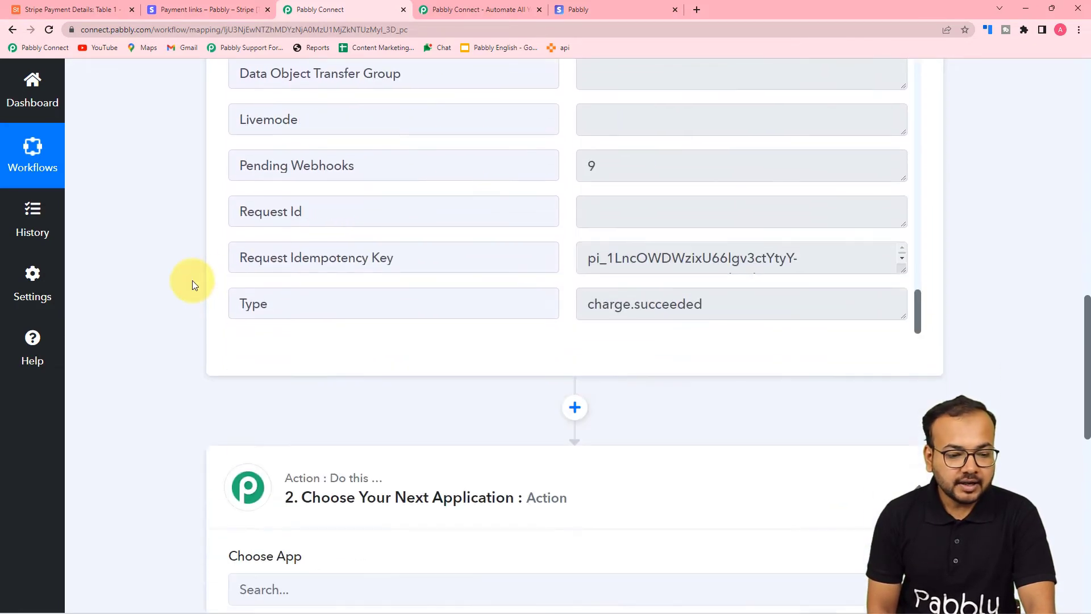
scroll(670, 281, "up", 11)
scroll(657, 393, "up", 5)
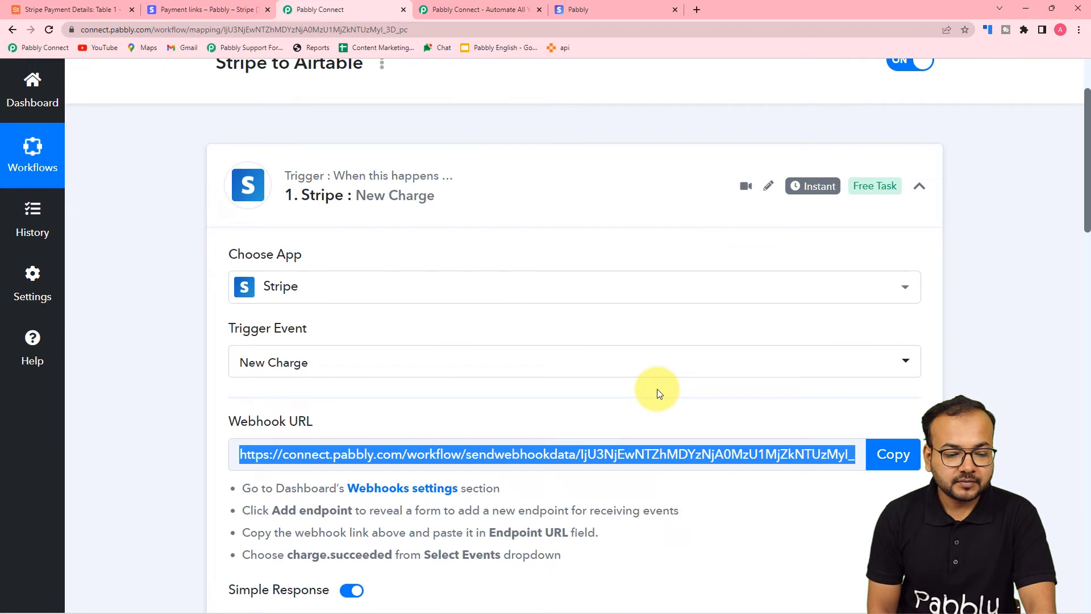
scroll(657, 393, "down", 10)
scroll(658, 395, "up", 10)
scroll(658, 398, "up", 15)
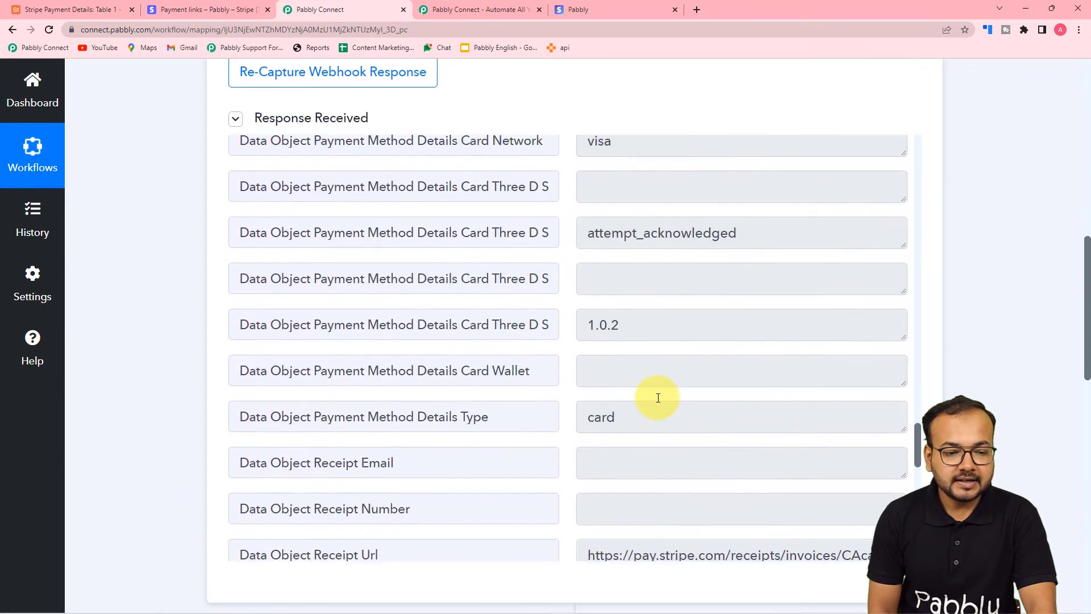
scroll(659, 398, "up", 15)
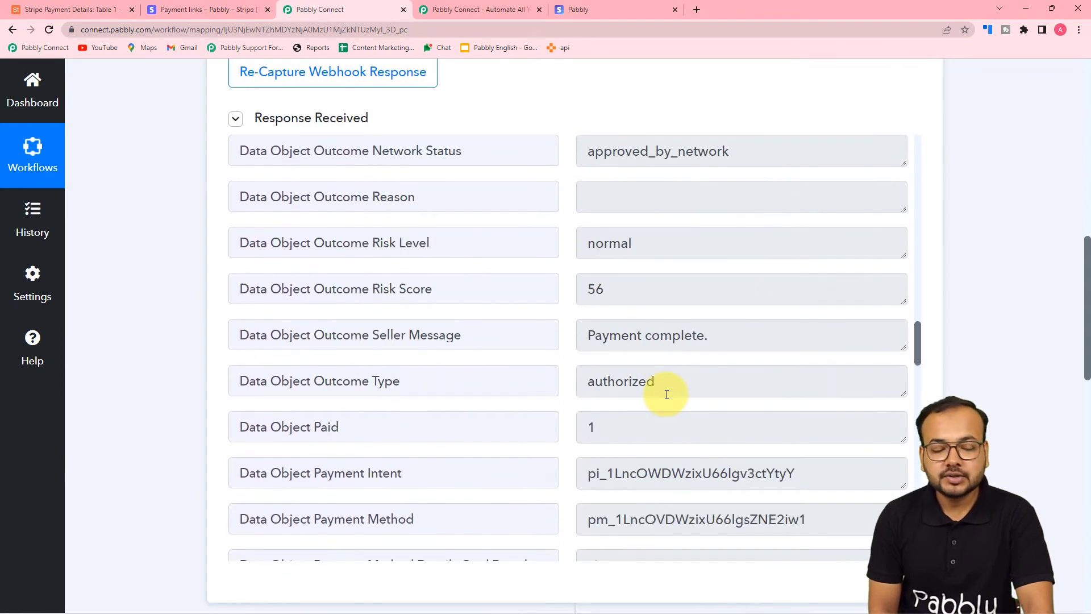
scroll(670, 390, "up", 15)
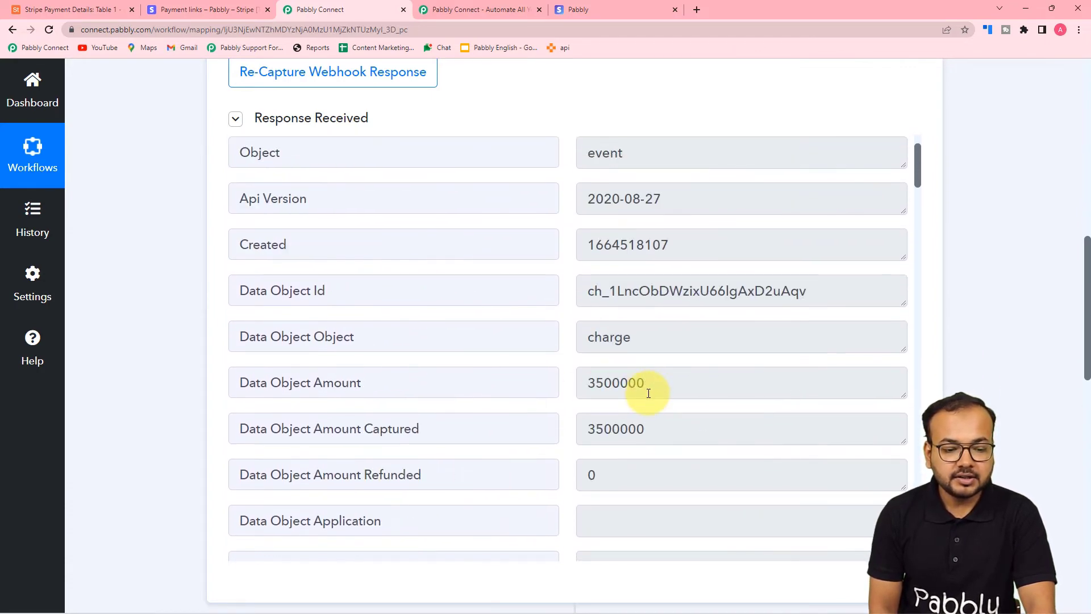
scroll(994, 275, "down", 8)
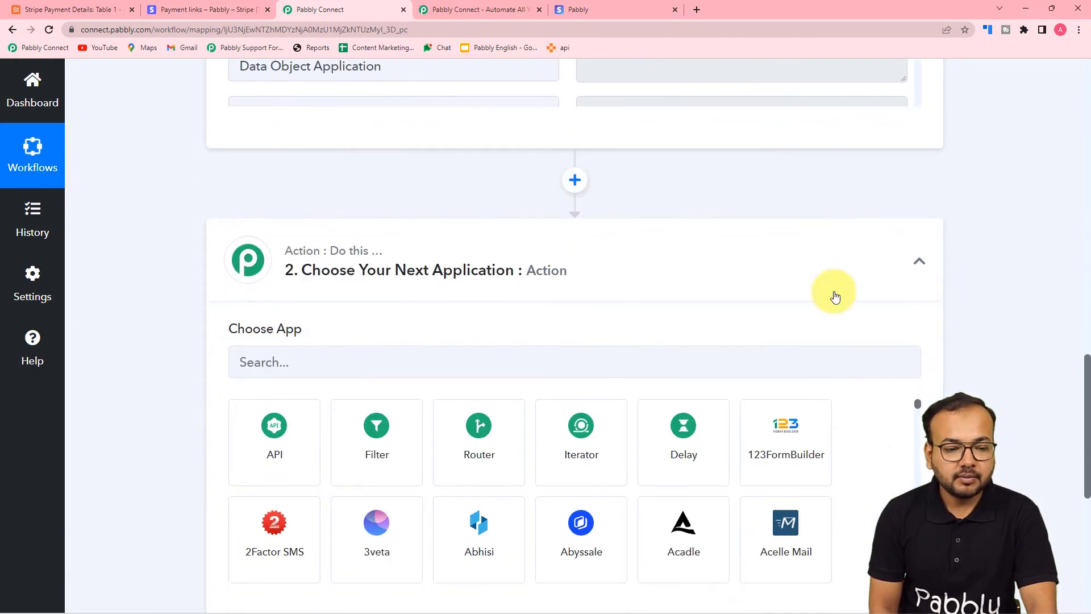
Set the action step to Number Formatter's Perform Math Operation event and connect it
scroll(555, 278, "down", 2)
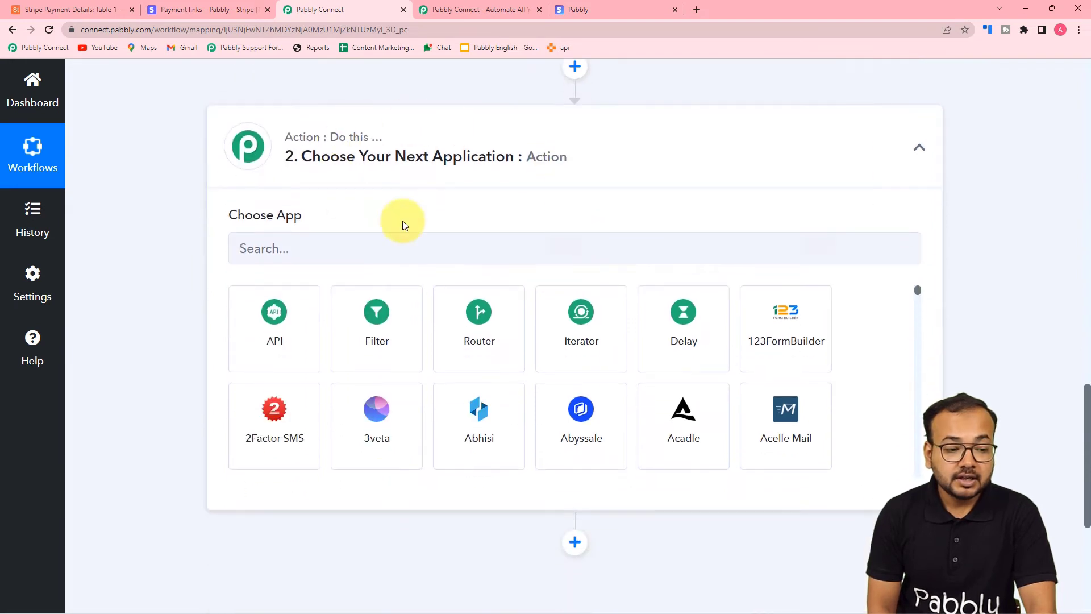
left_click(456, 259)
type("num")
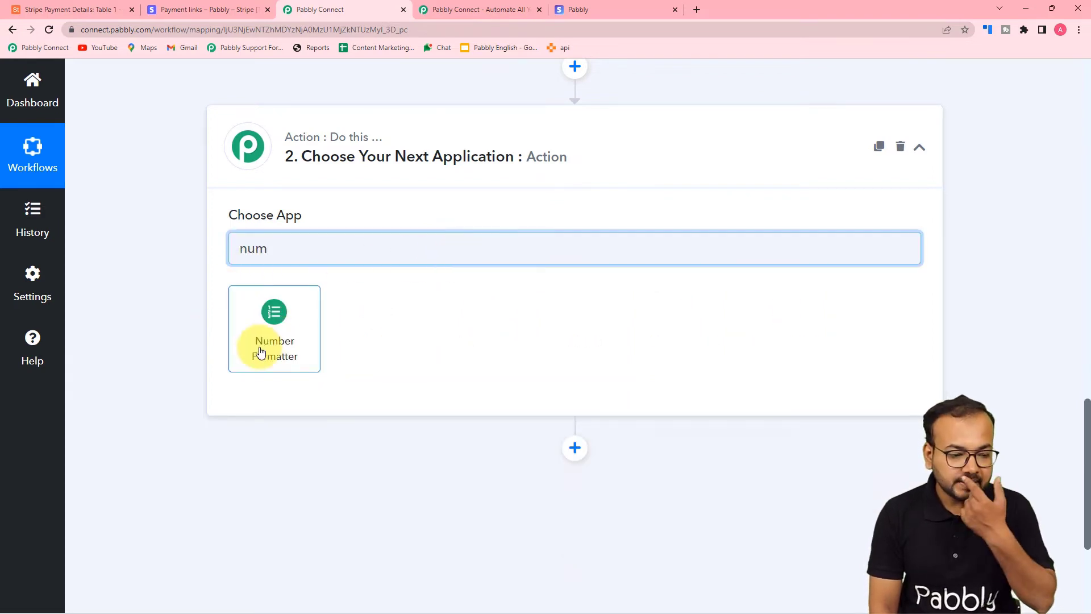
left_click(261, 352)
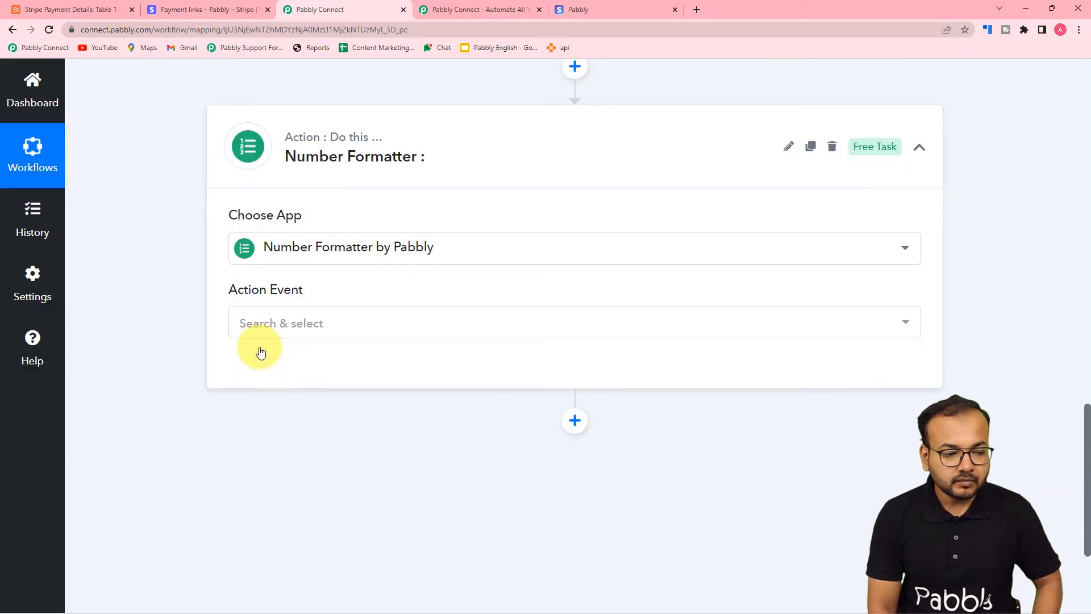
left_click(303, 325)
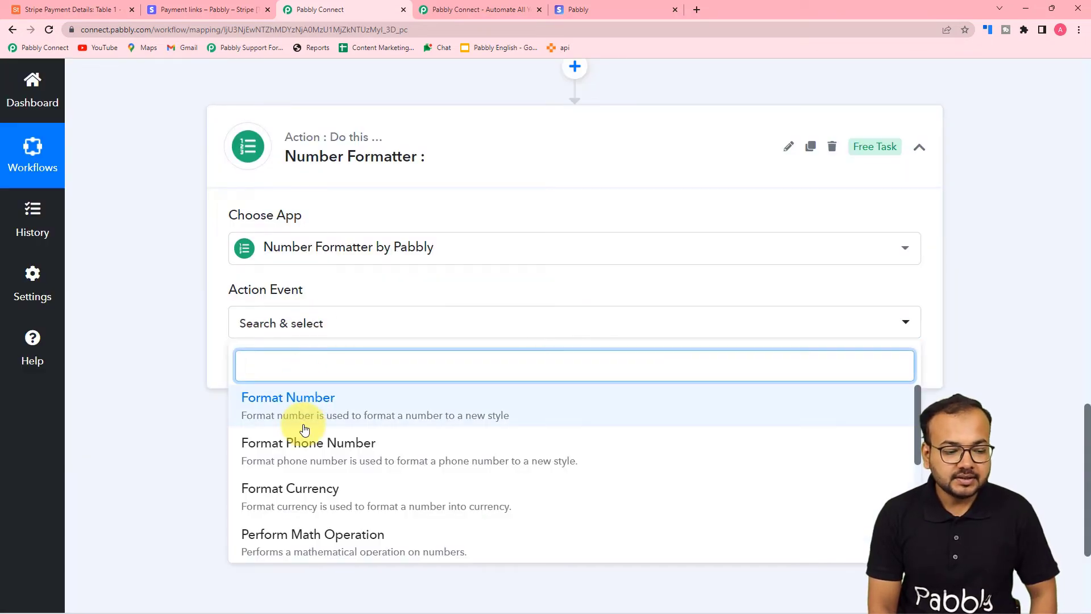
scroll(305, 431, "down", 2)
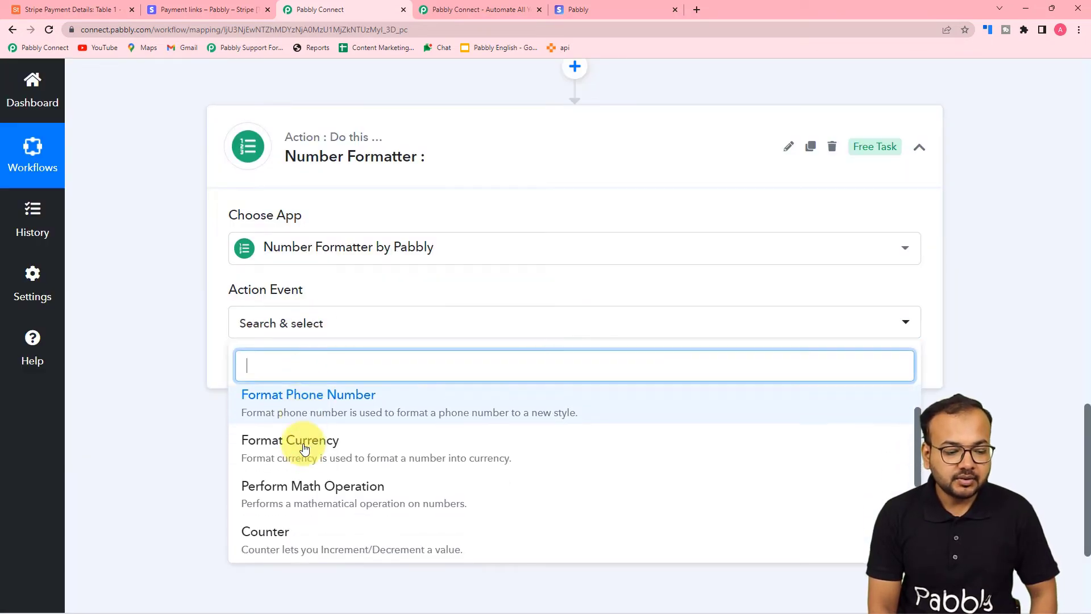
left_click(367, 483)
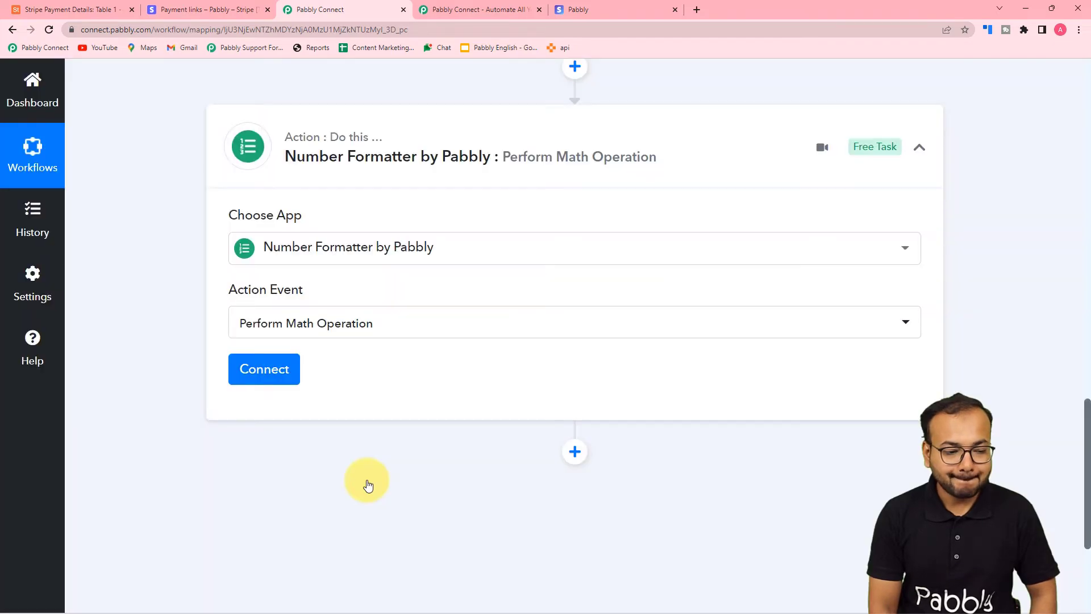
left_click(267, 376)
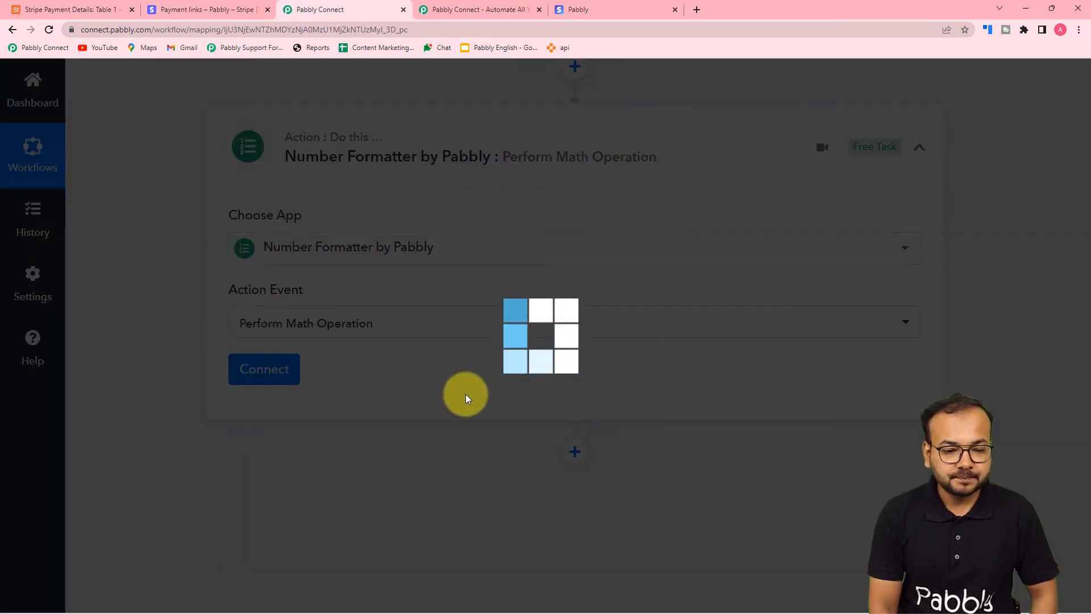
scroll(465, 394, "down", 3)
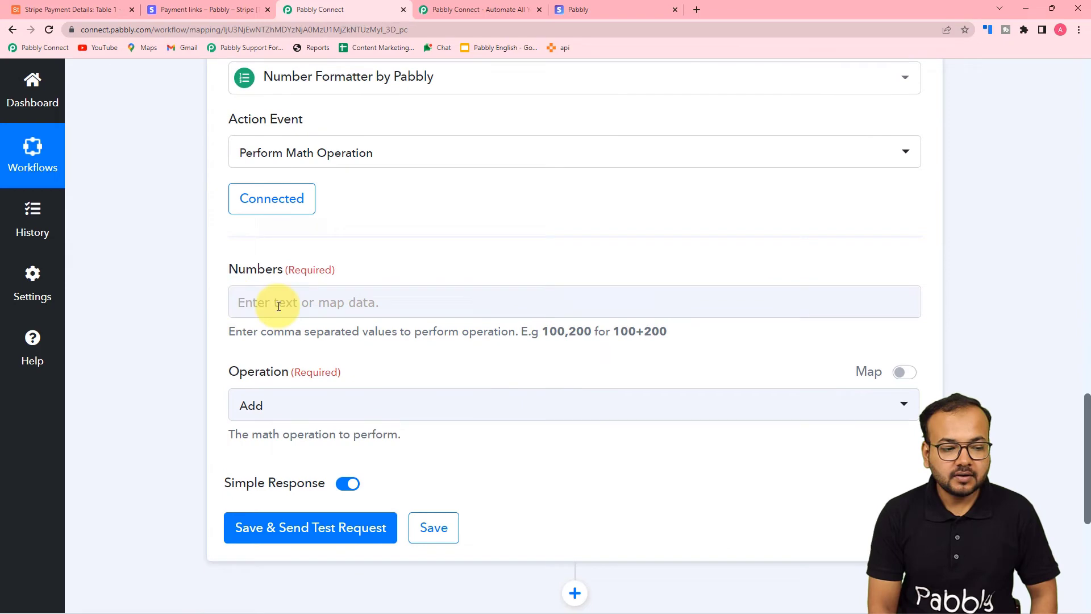
Fill Numbers with Stripe's Data Object Amount and 100, and choose the Divide operation
left_click(398, 307)
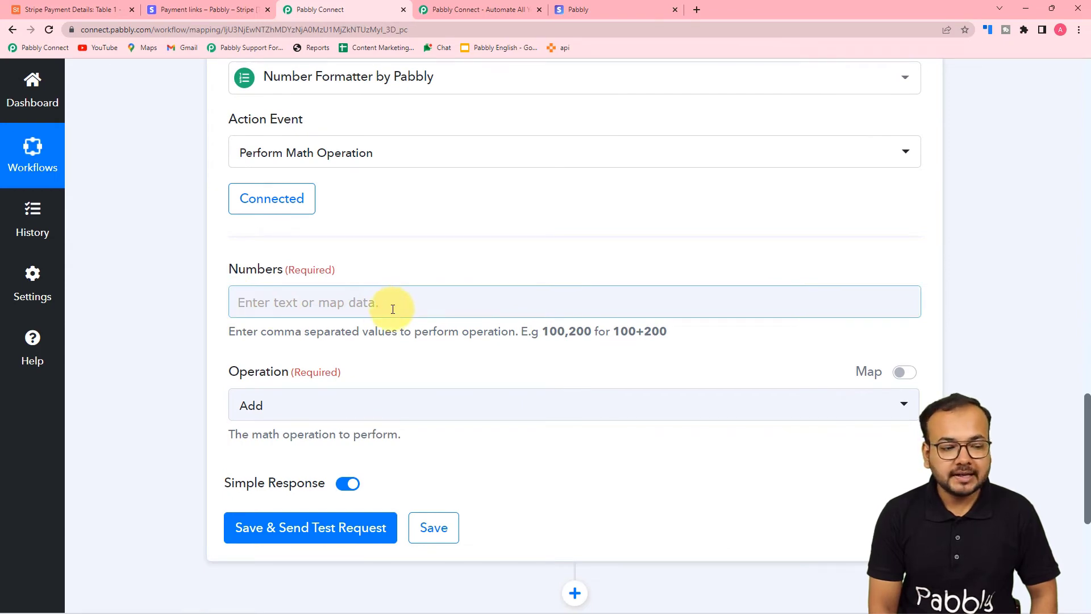
scroll(449, 339, "up", 5)
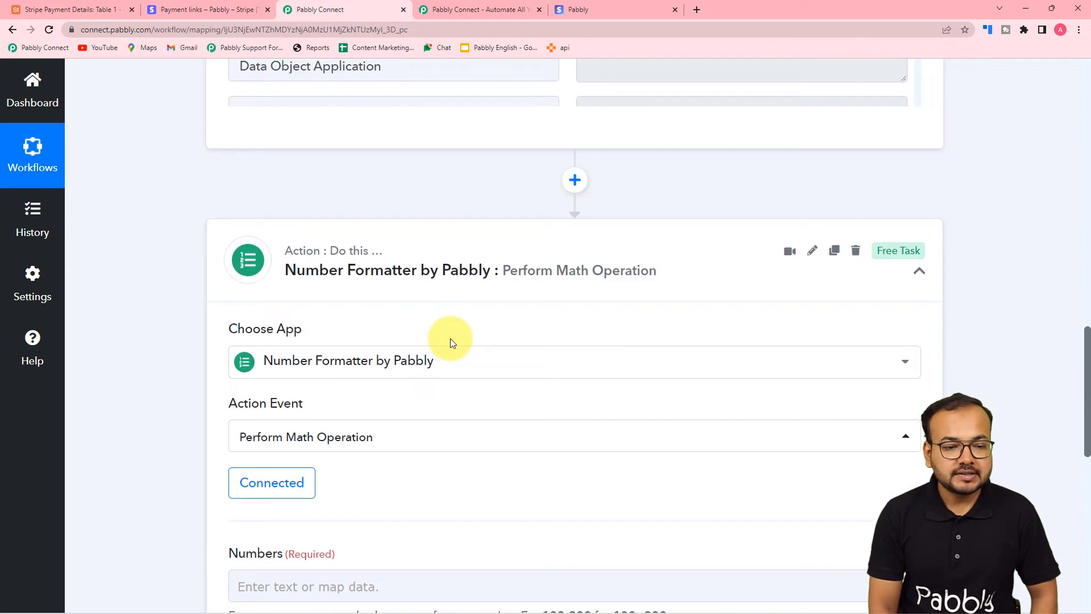
scroll(450, 339, "up", 6)
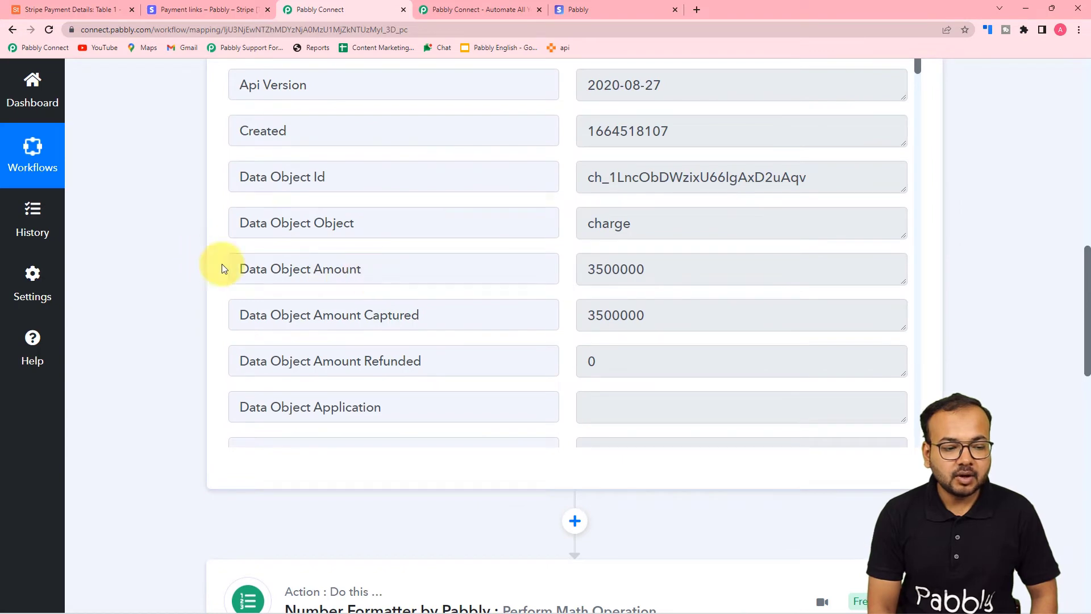
scroll(167, 274, "down", 13)
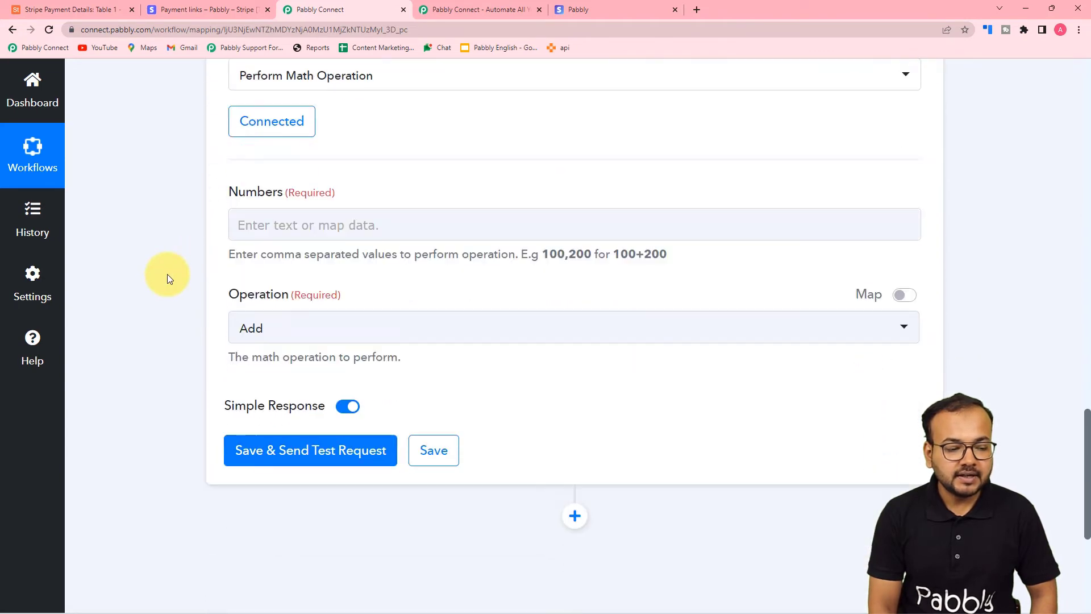
left_click(336, 188)
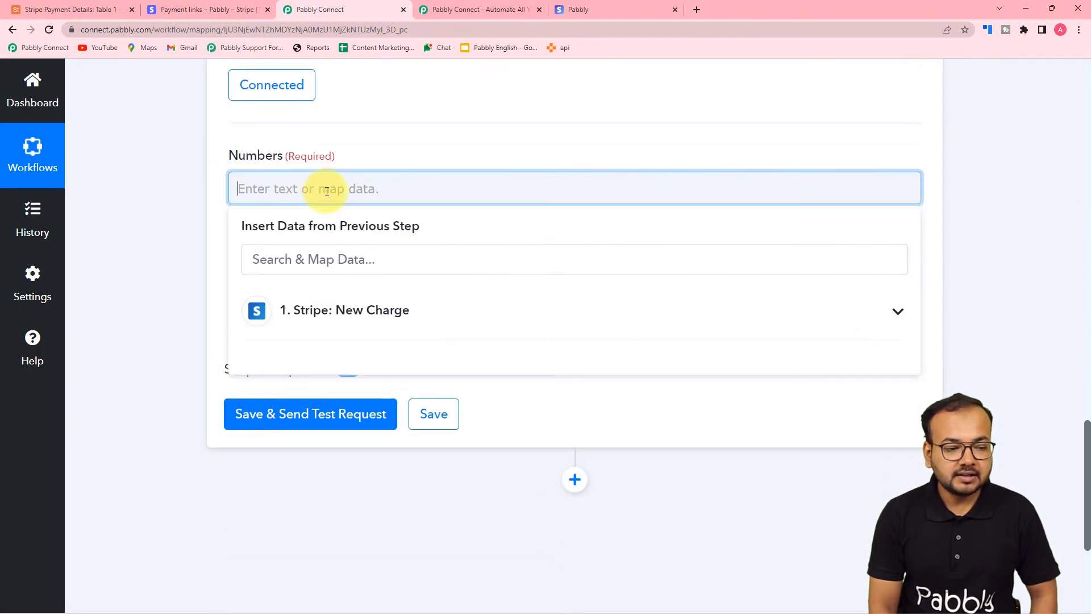
left_click(396, 328)
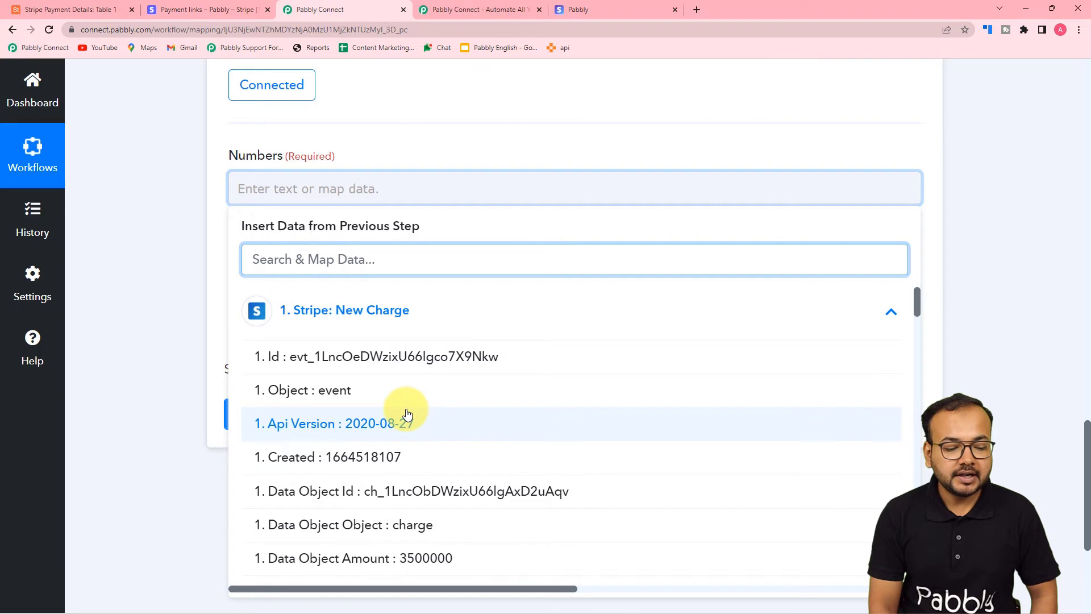
scroll(407, 413, "down", 2)
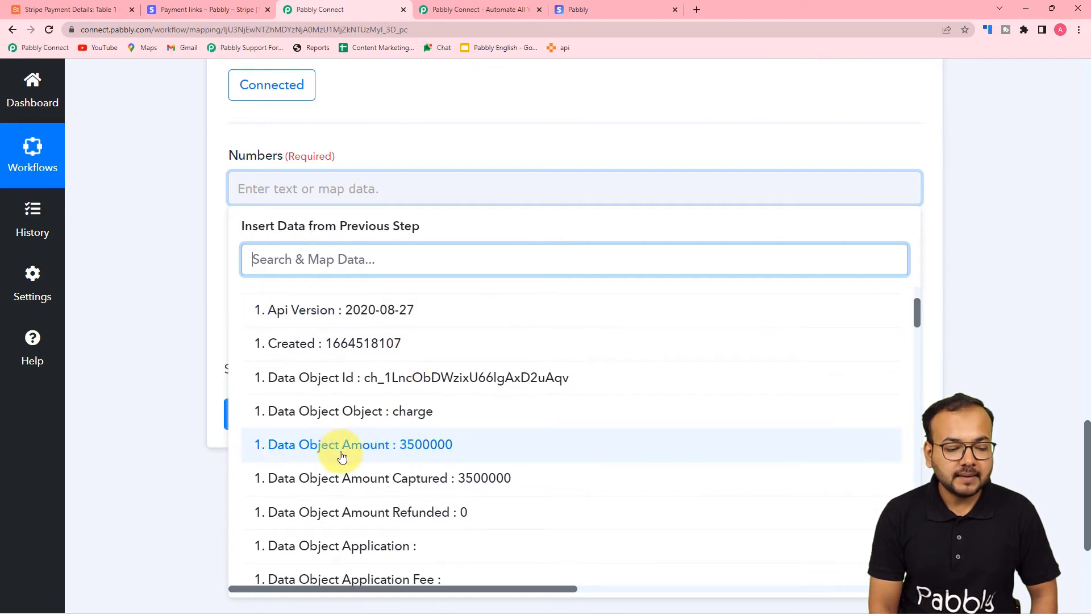
left_click(409, 445)
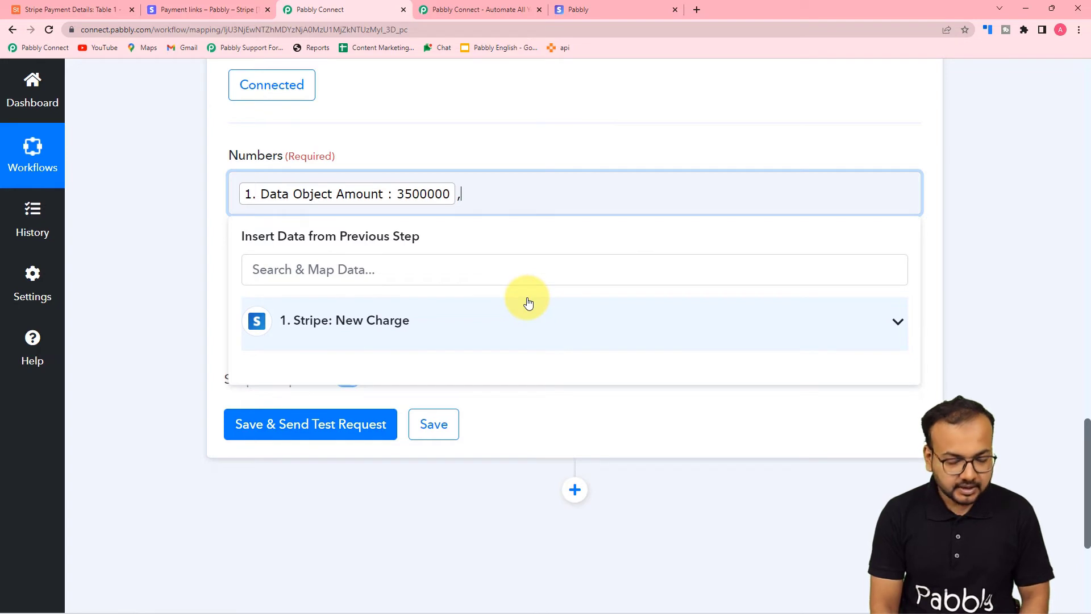
type(",100")
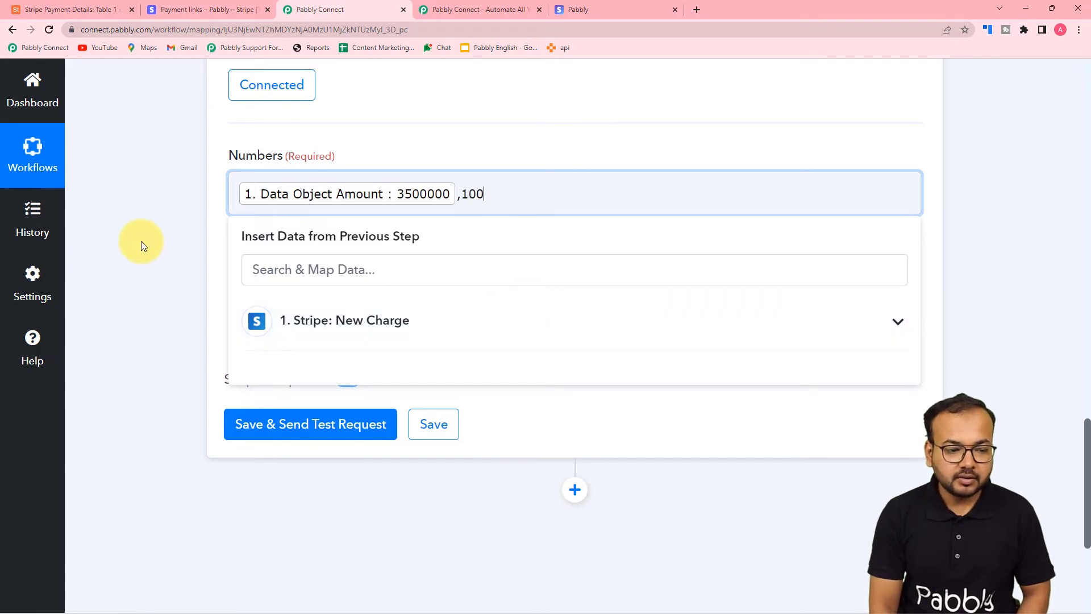
left_click(144, 243)
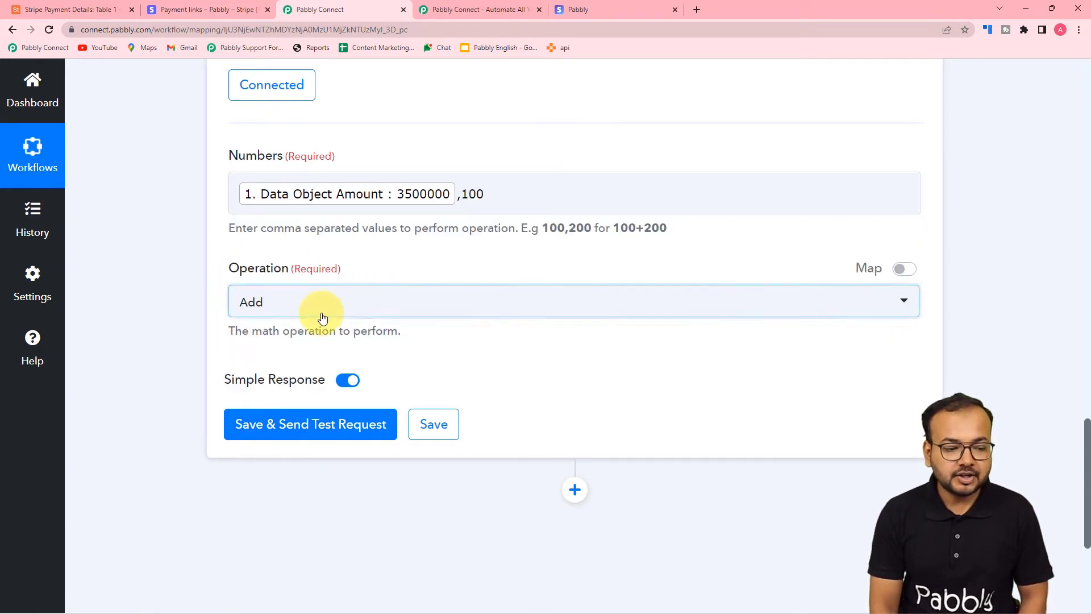
left_click(318, 307)
left_click(273, 463)
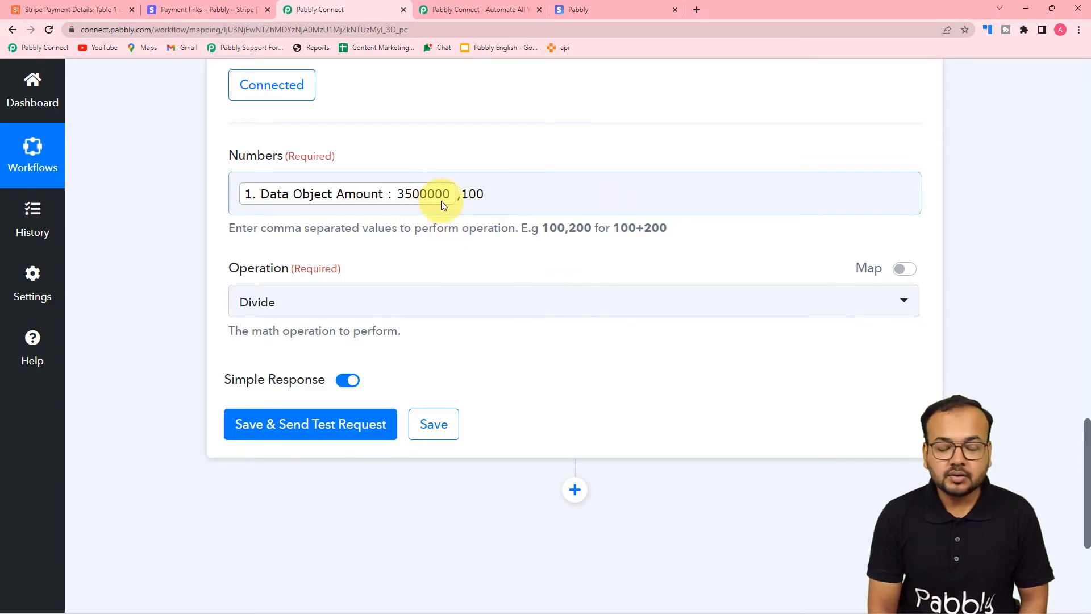
scroll(541, 274, "down", 2)
Save and test the math step, confirming the 35000 result against the Airtable base
left_click(270, 320)
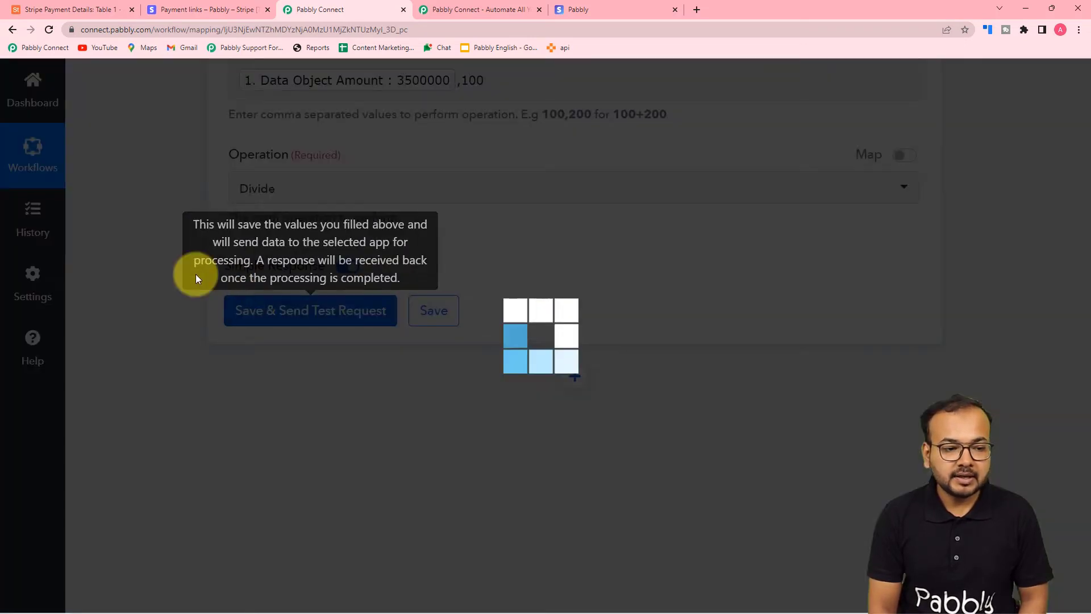
scroll(132, 254, "down", 2)
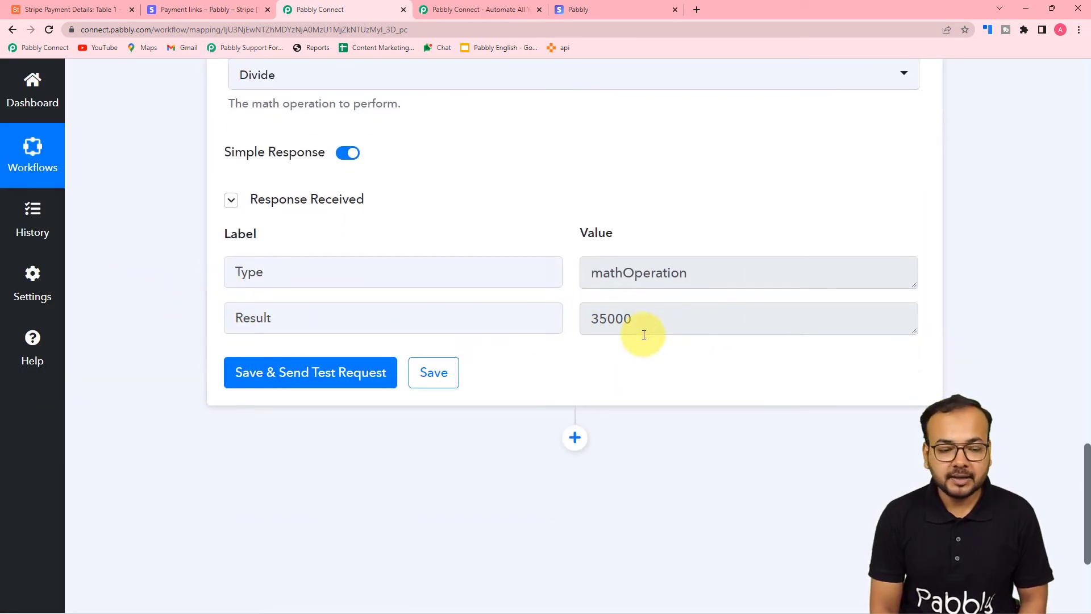
scroll(644, 335, "down", 2)
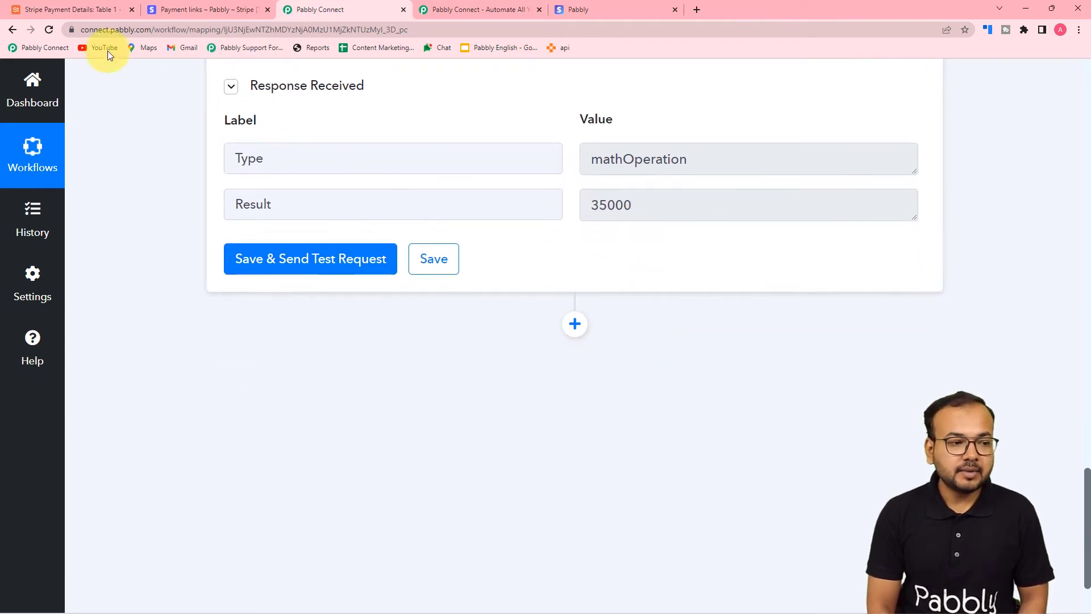
left_click(70, 9)
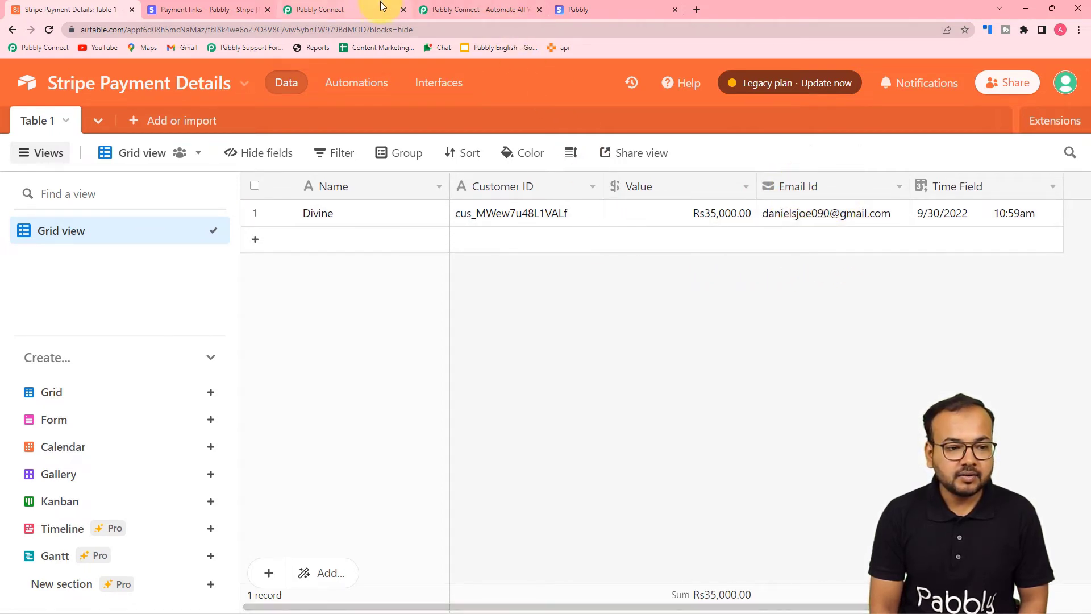
left_click(349, 8)
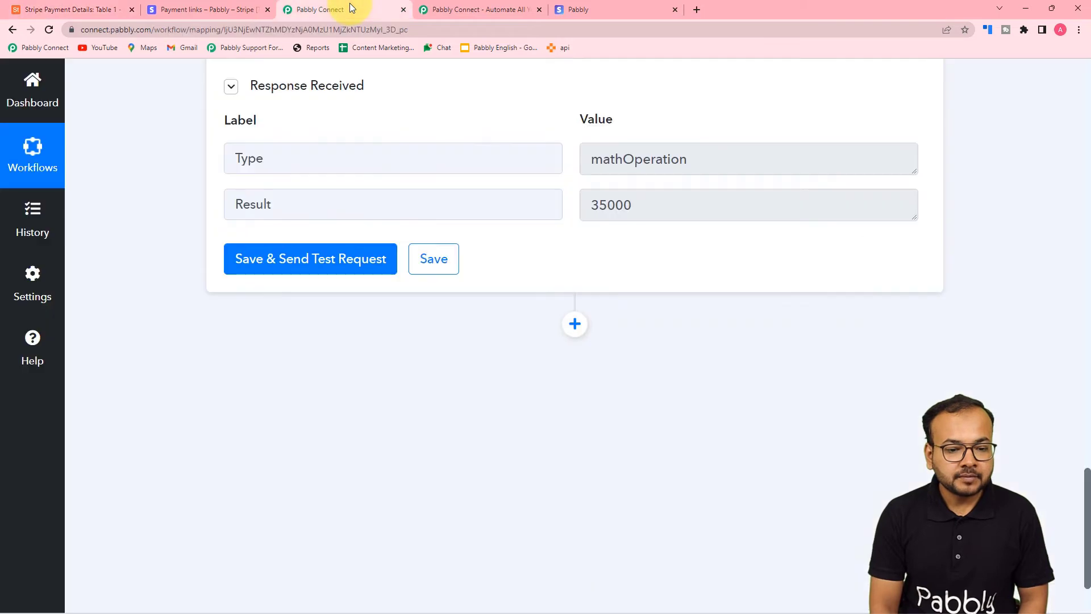
Add a new action step using Airtable's Create Record event and open its account connection
left_click(576, 326)
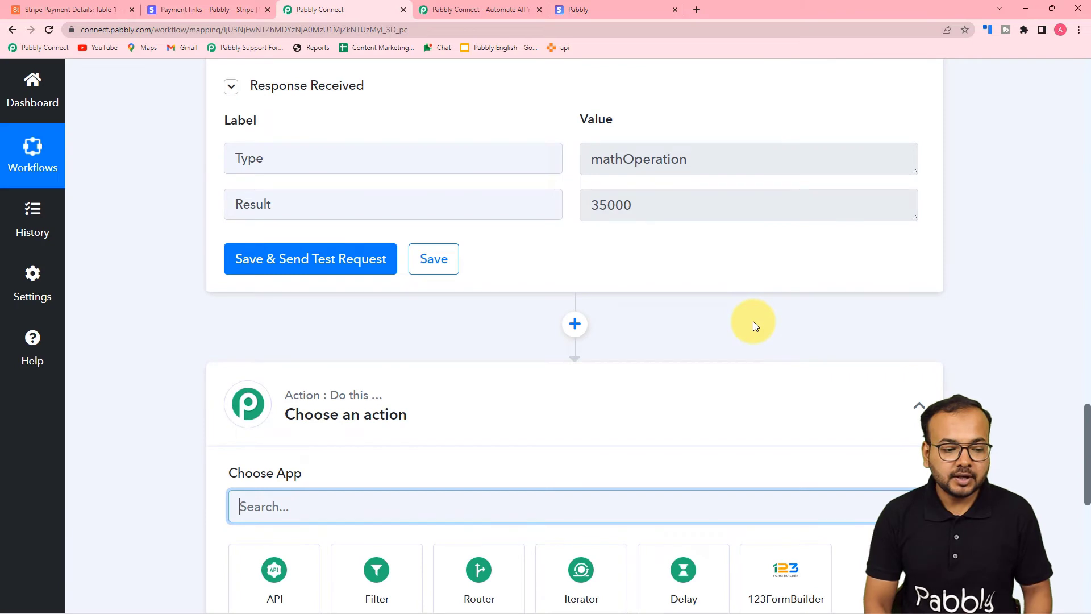
scroll(753, 322, "down", 3)
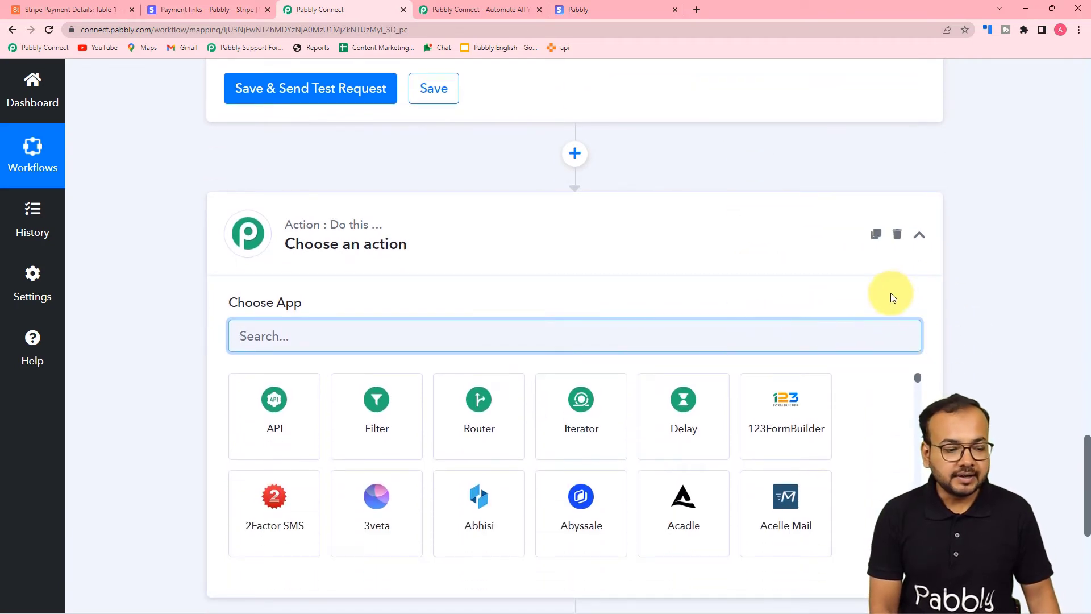
type("airt")
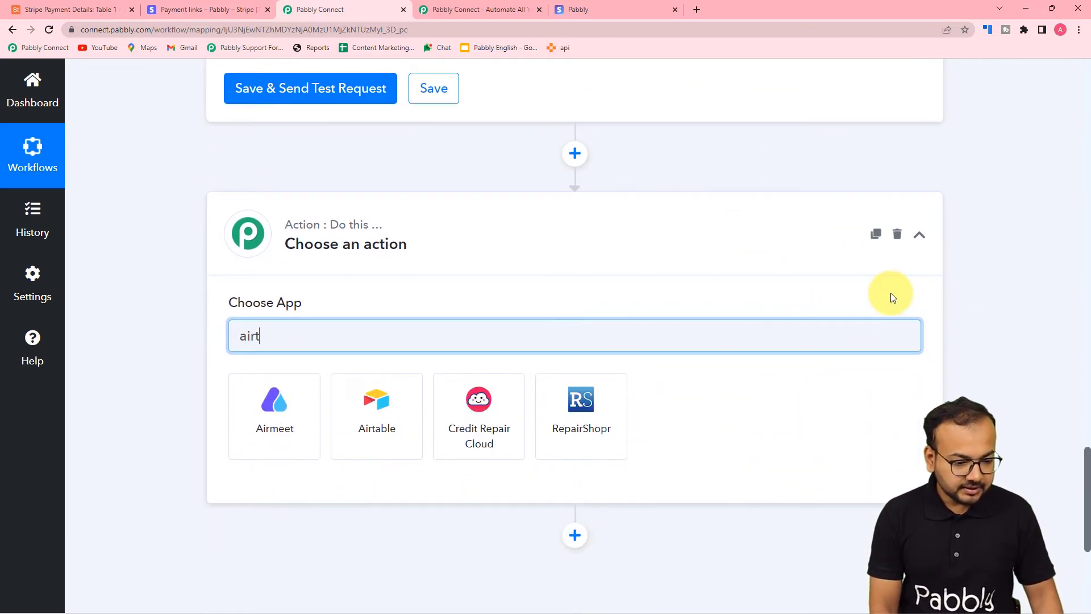
left_click(253, 409)
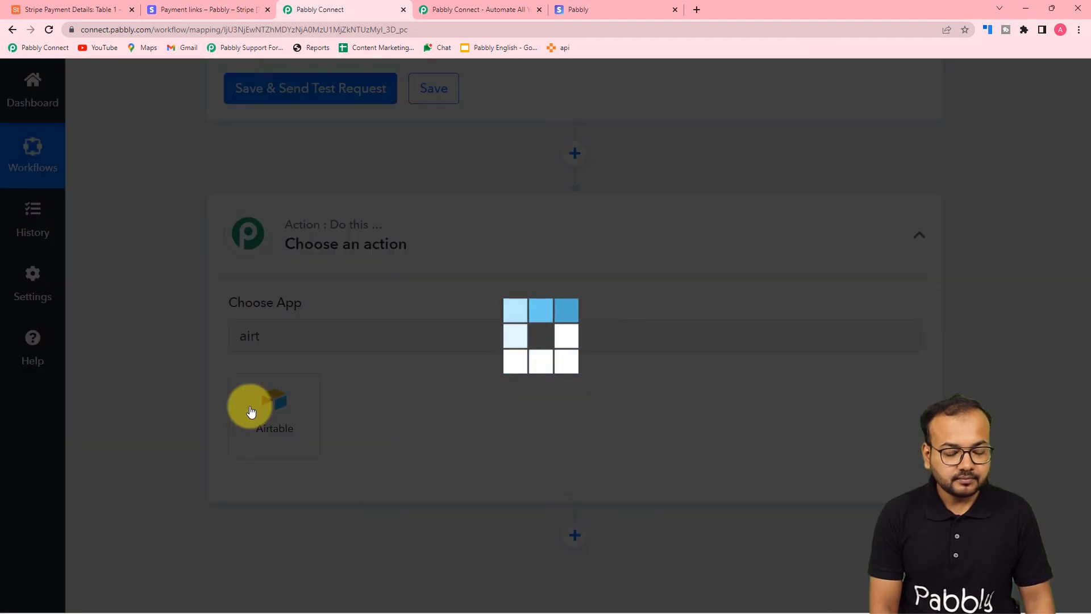
scroll(246, 410, "down", 3)
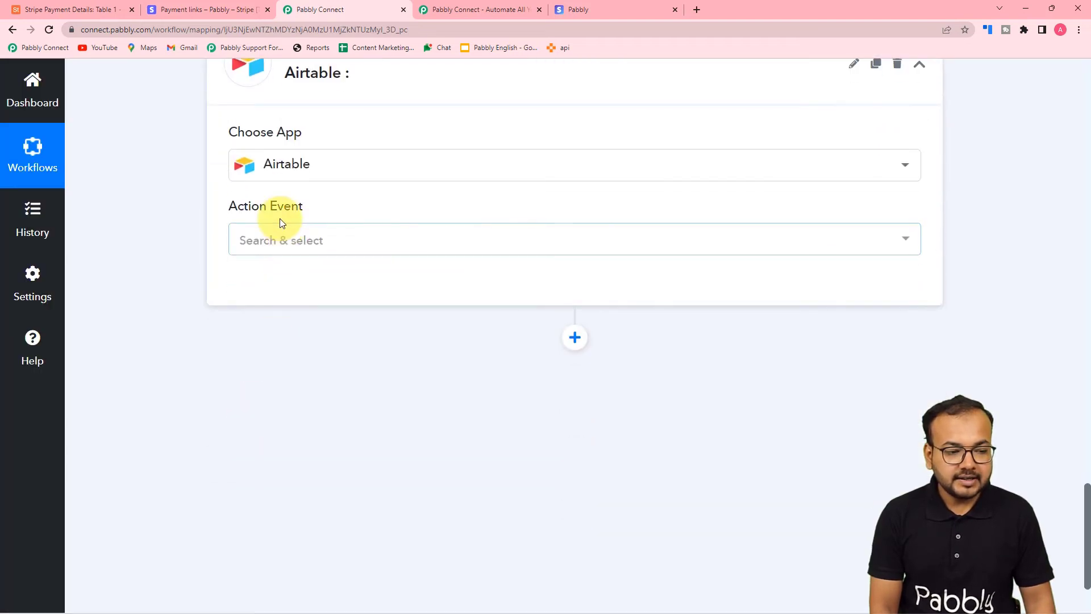
left_click(286, 239)
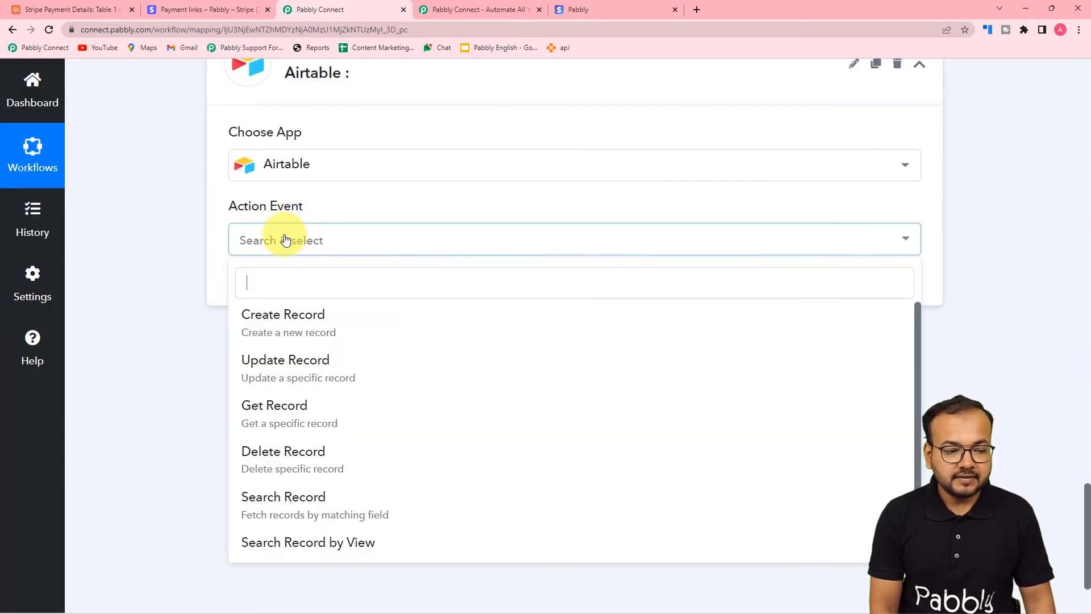
left_click(311, 328)
left_click(269, 303)
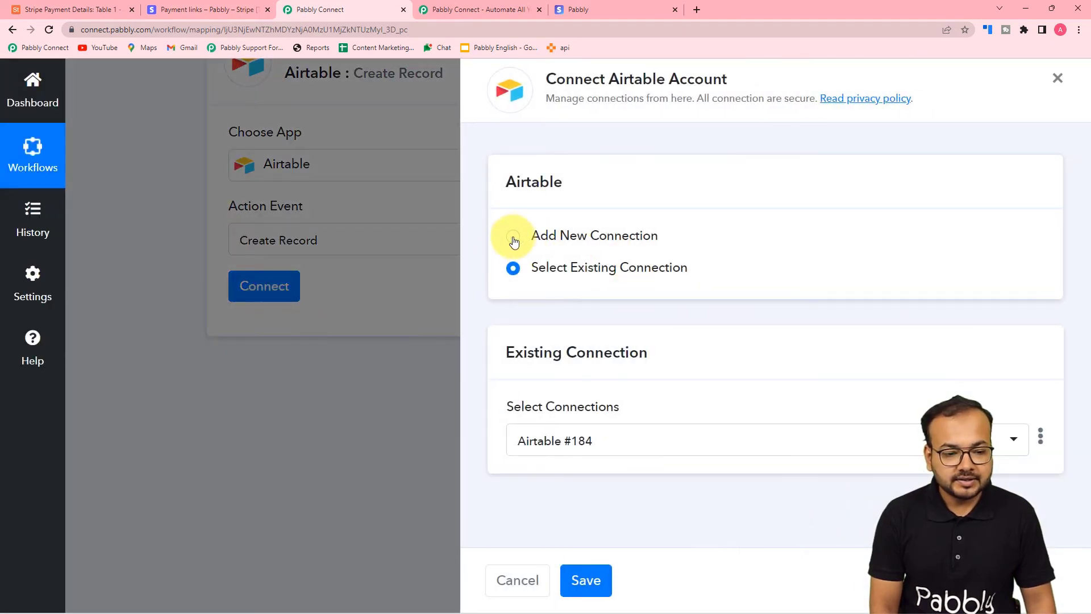
Create a new Airtable connection, Airtable #185, and switch to the Stripe Payment Details base
left_click(513, 239)
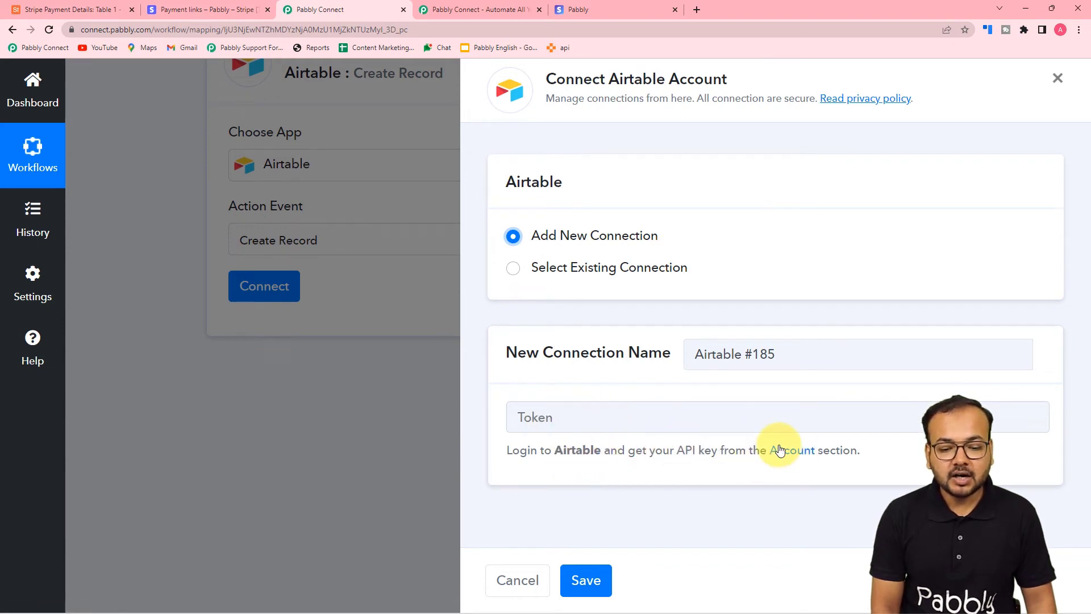
left_click(105, 15)
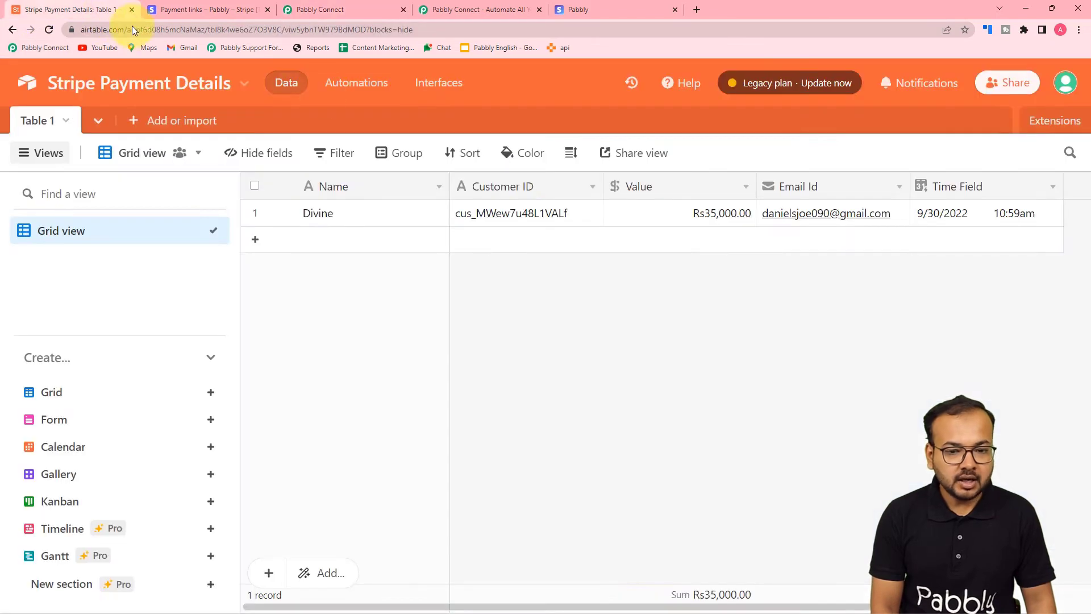
Copy the personal API key from the Airtable account page and return to Pabbly's Token field
left_click(1066, 85)
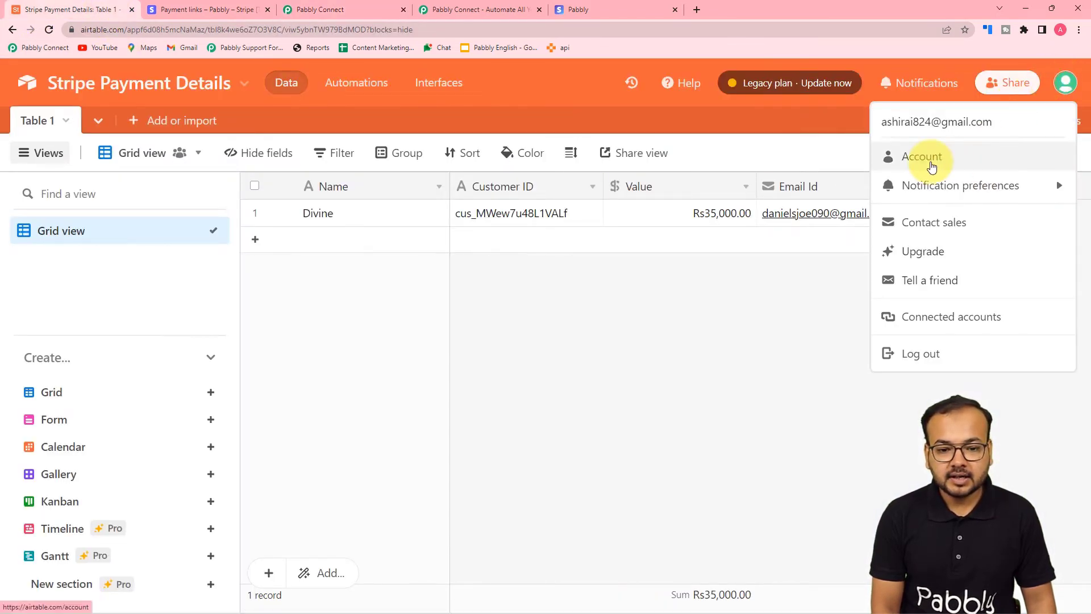
left_click(931, 163)
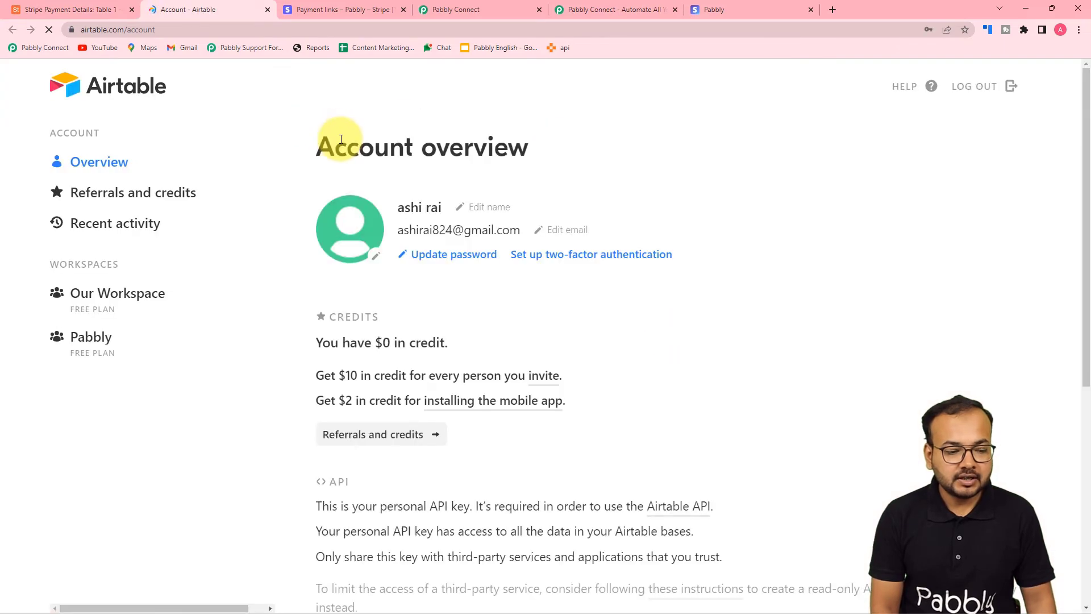
scroll(341, 139, "down", 6)
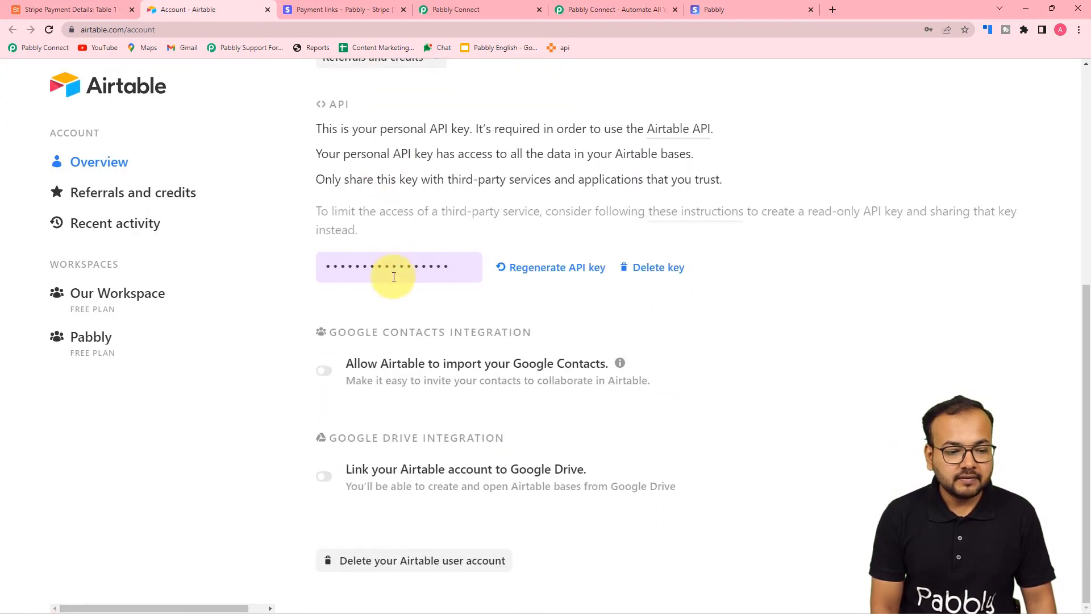
left_click(361, 262)
right_click(377, 272)
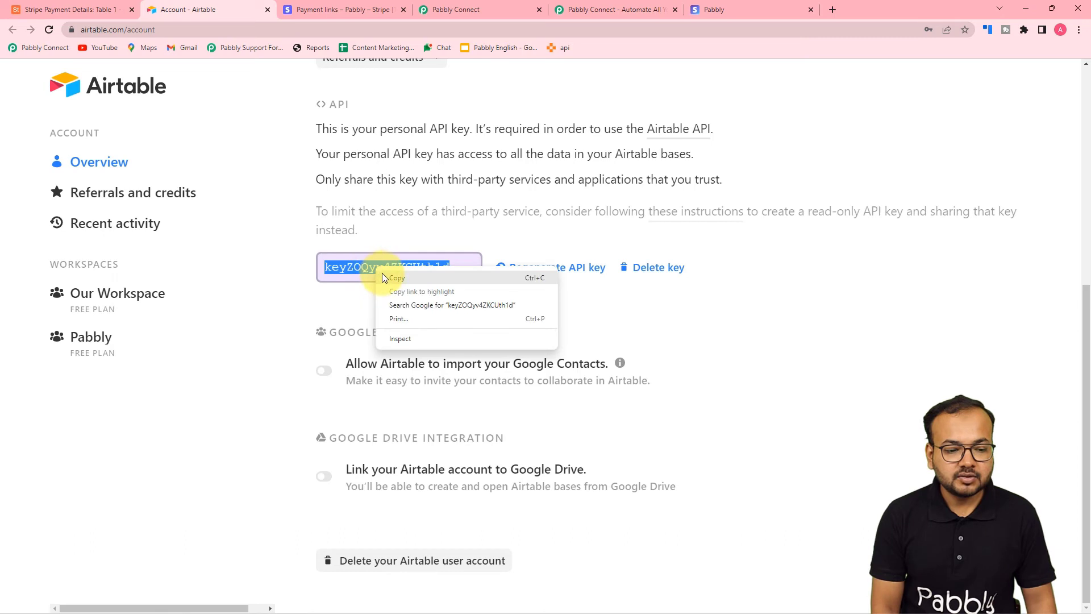
left_click(386, 278)
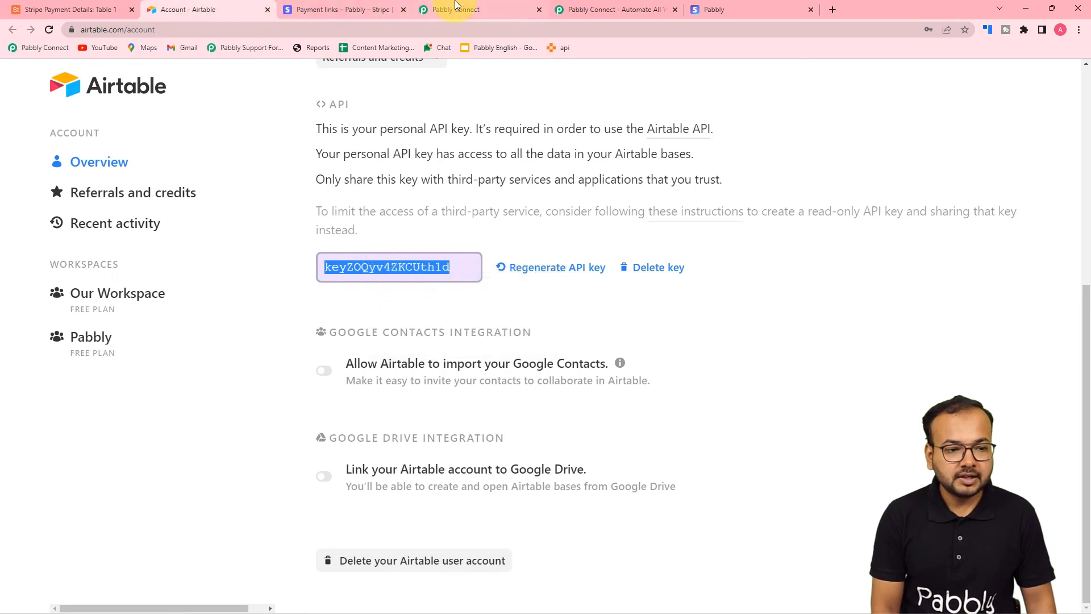
left_click(455, 7)
right_click(621, 424)
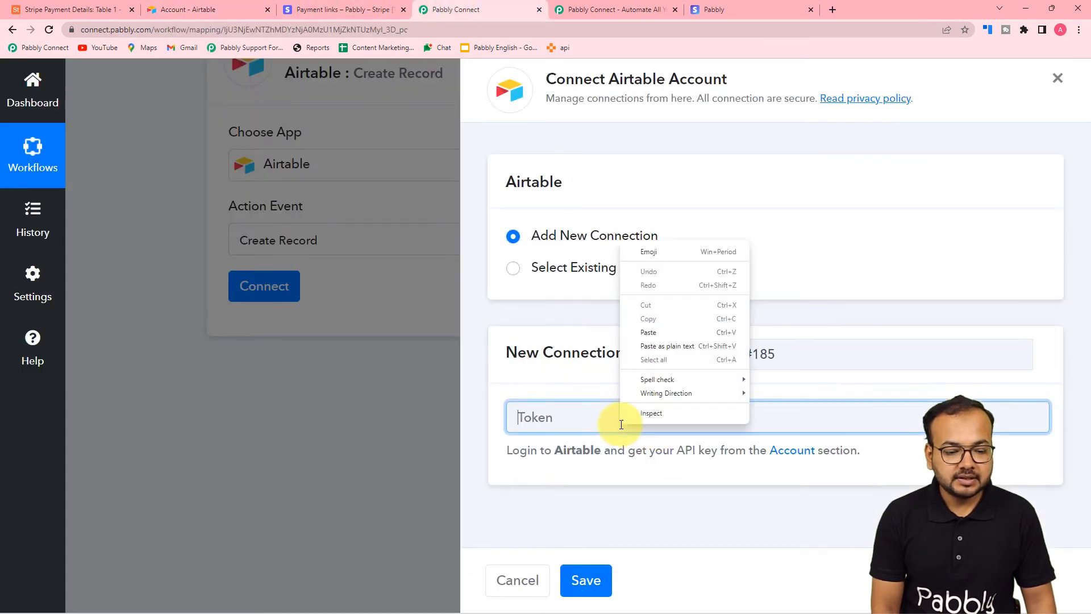
Paste the API key as the token, save the Airtable connection, and open the Base Id list
left_click(640, 335)
left_click(586, 579)
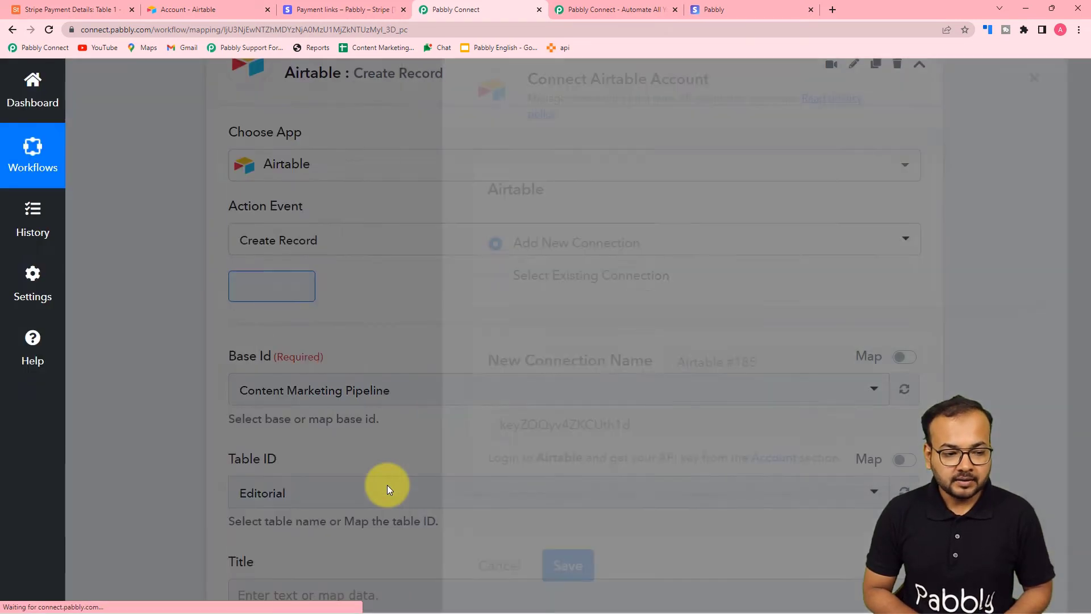
scroll(341, 301, "down", 2)
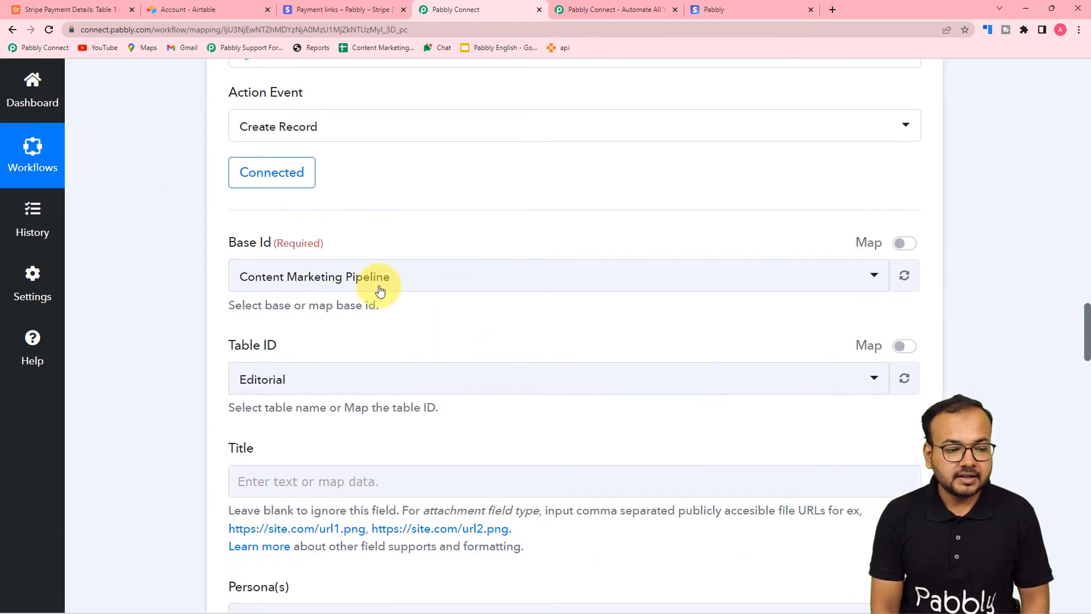
scroll(375, 250, "down", 2)
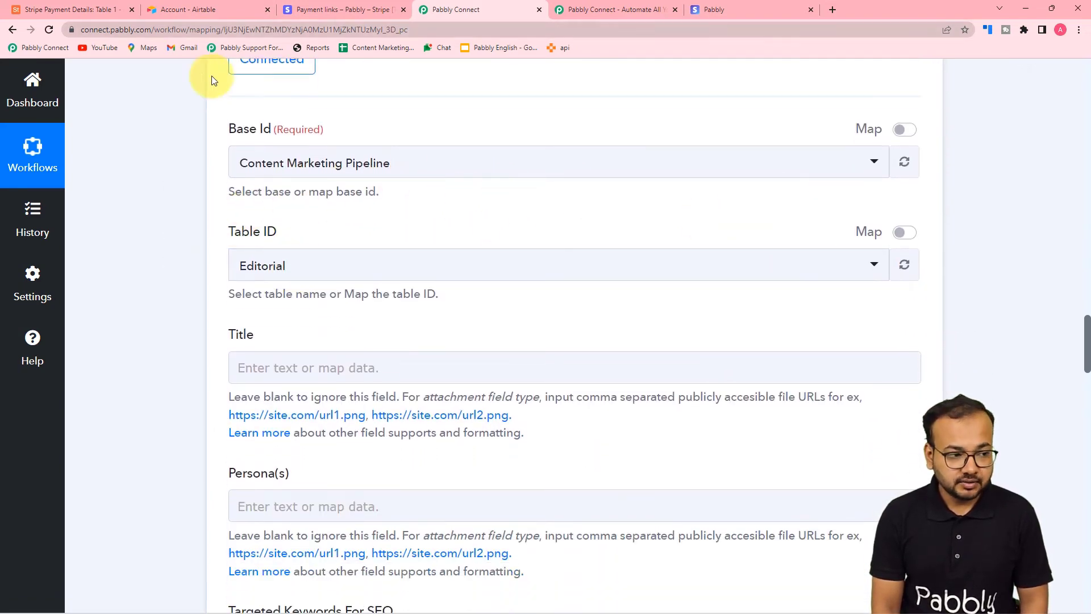
left_click(73, 9)
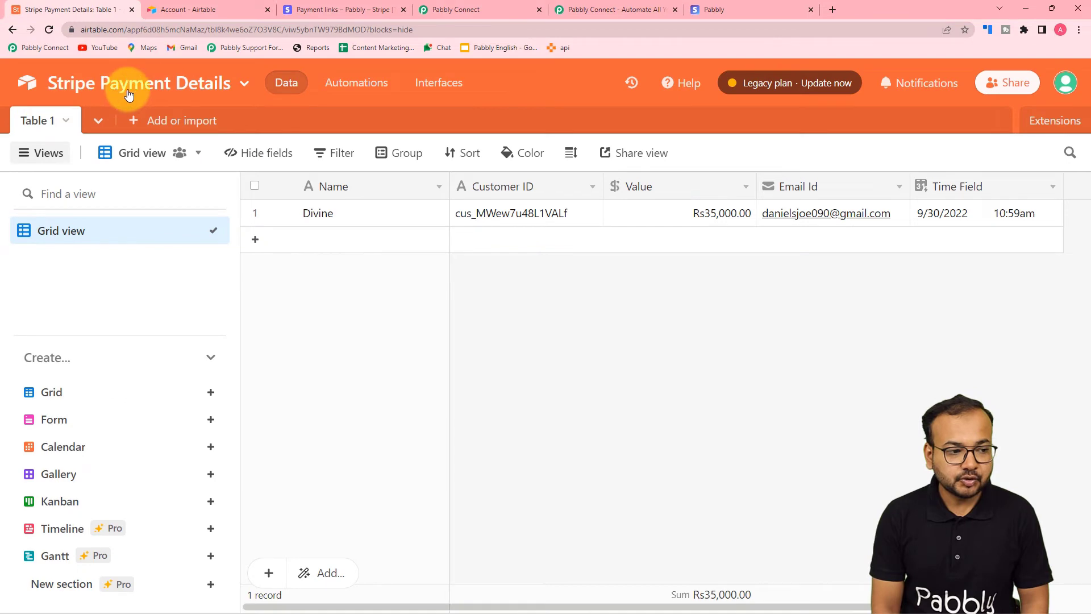
left_click(461, 11)
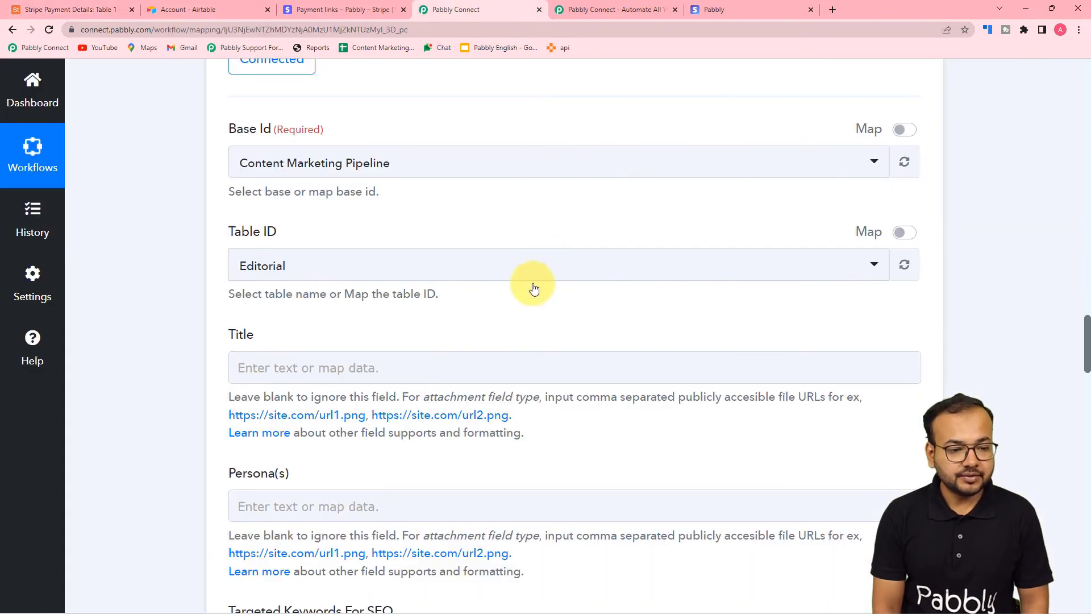
left_click(472, 170)
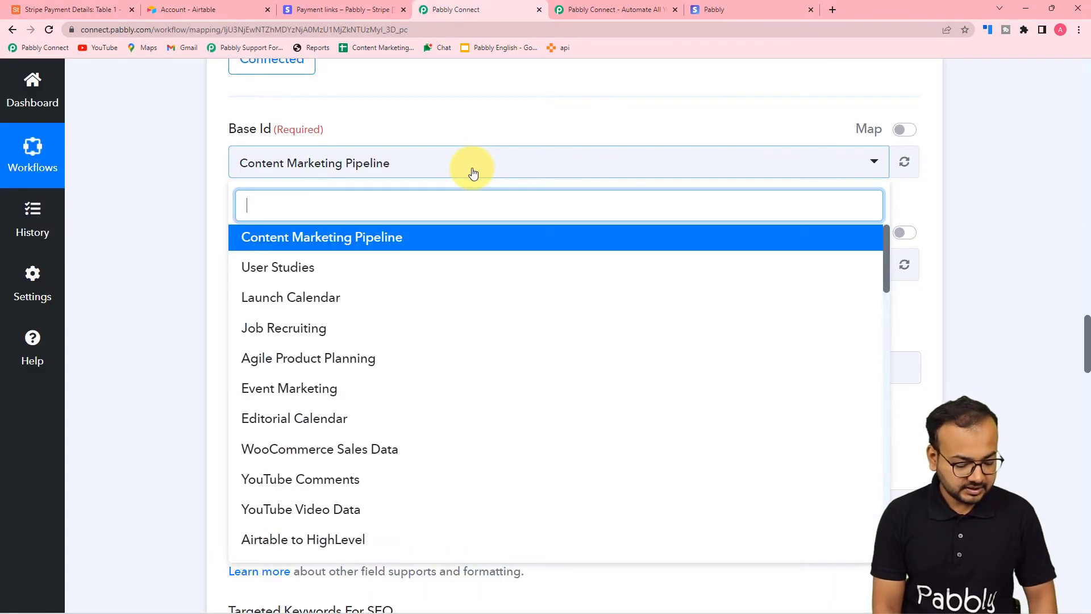
Search 'Str' and select the Stripe Payment Details base, checking Table 1's columns in Airtable
type("Str")
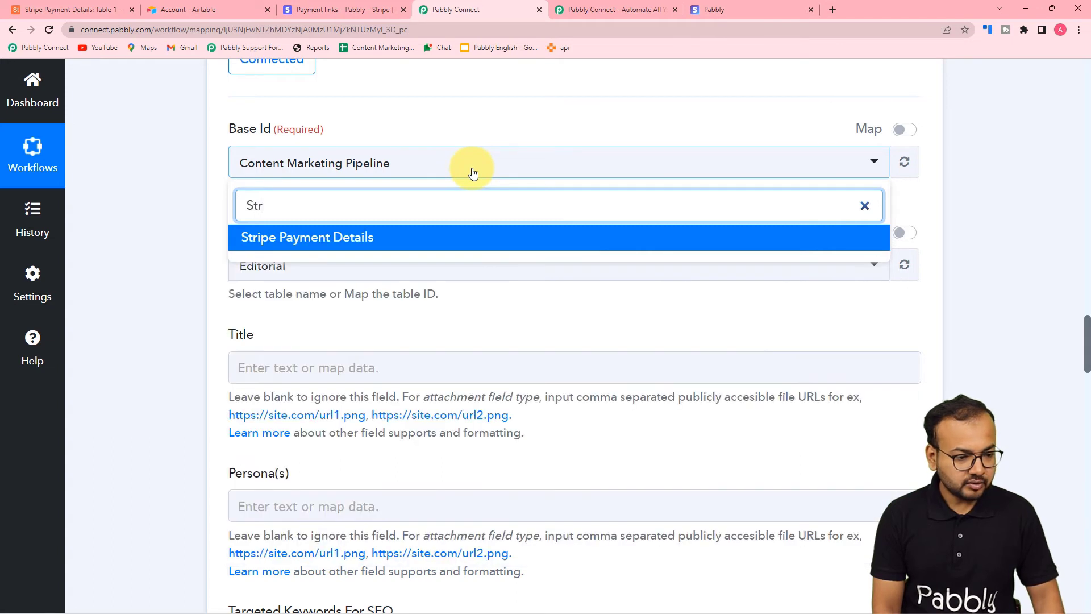
left_click(347, 239)
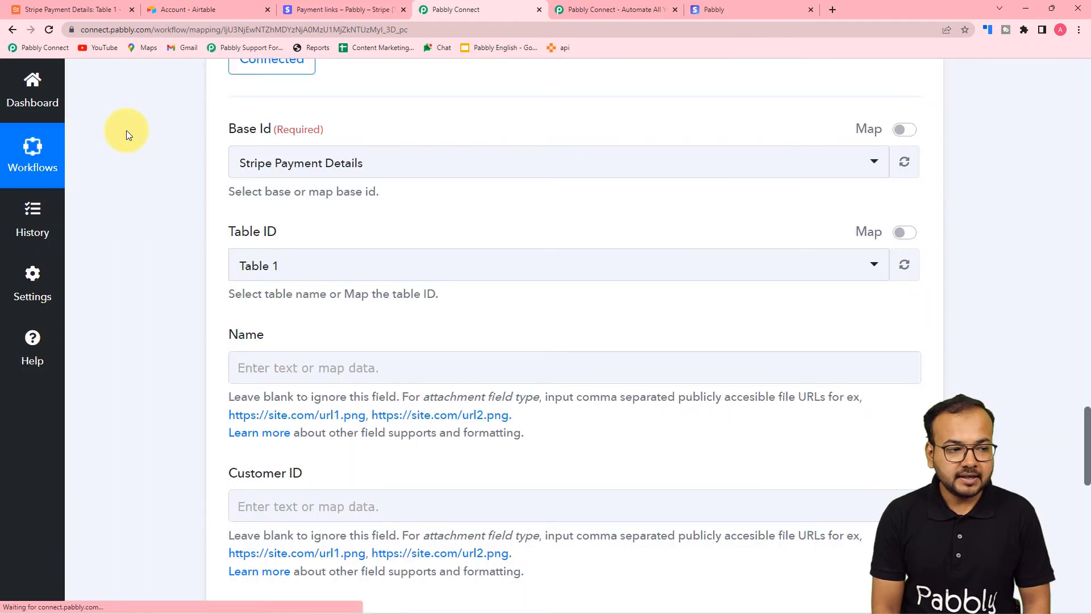
left_click(77, 6)
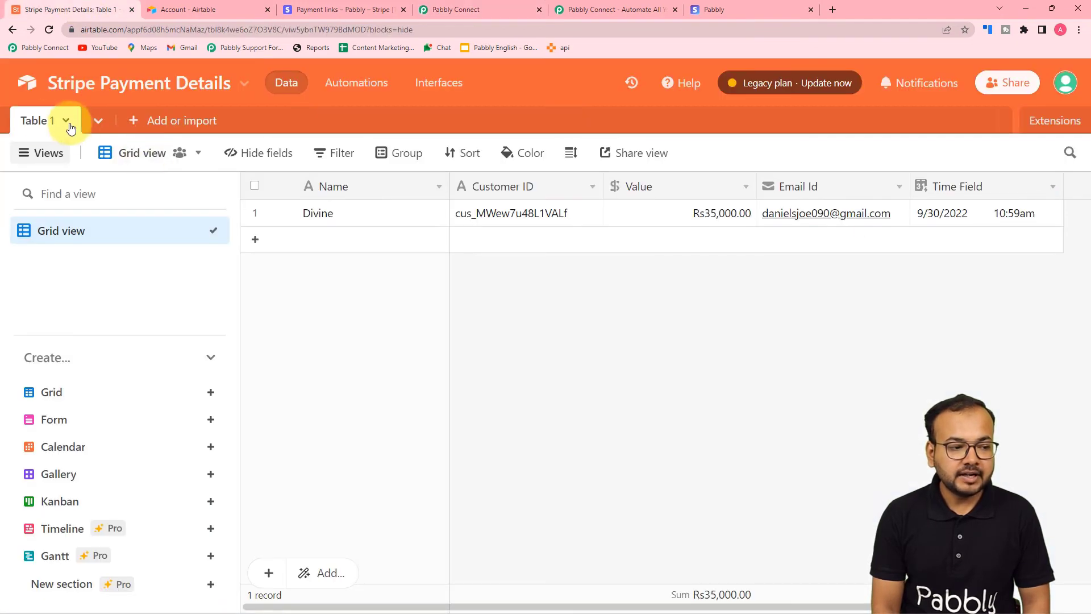
left_click(505, 11)
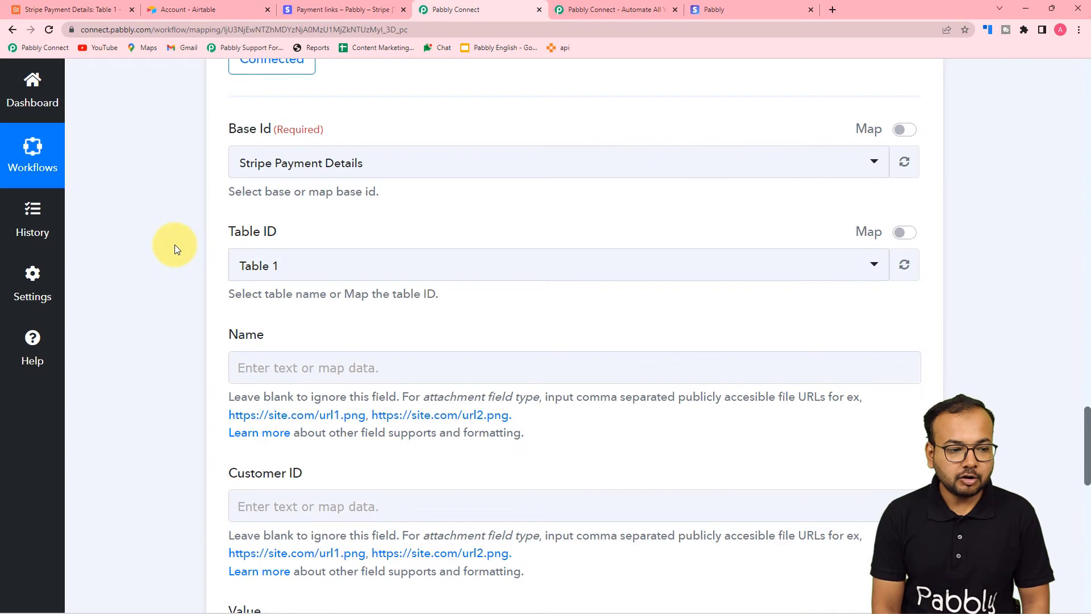
scroll(275, 308, "down", 2)
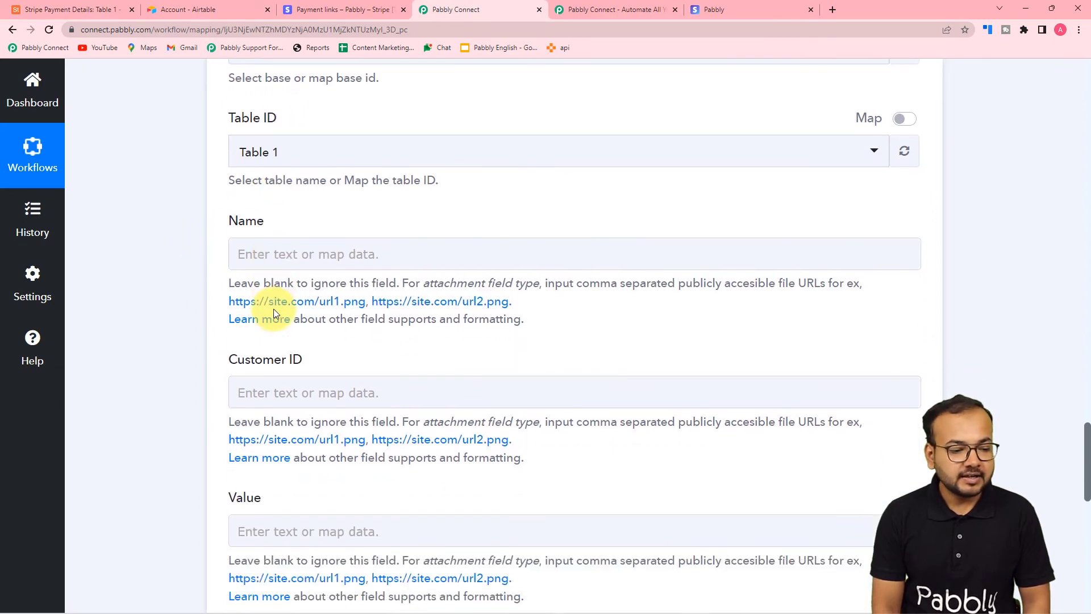
scroll(251, 441, "down", 3)
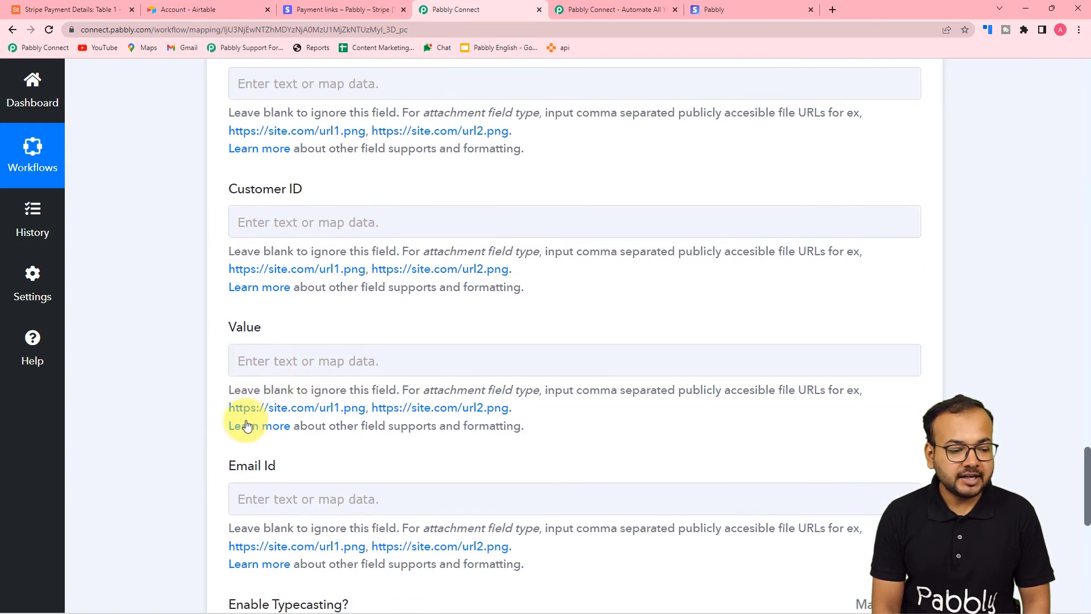
scroll(225, 490, "down", 2)
scroll(207, 373, "up", 3)
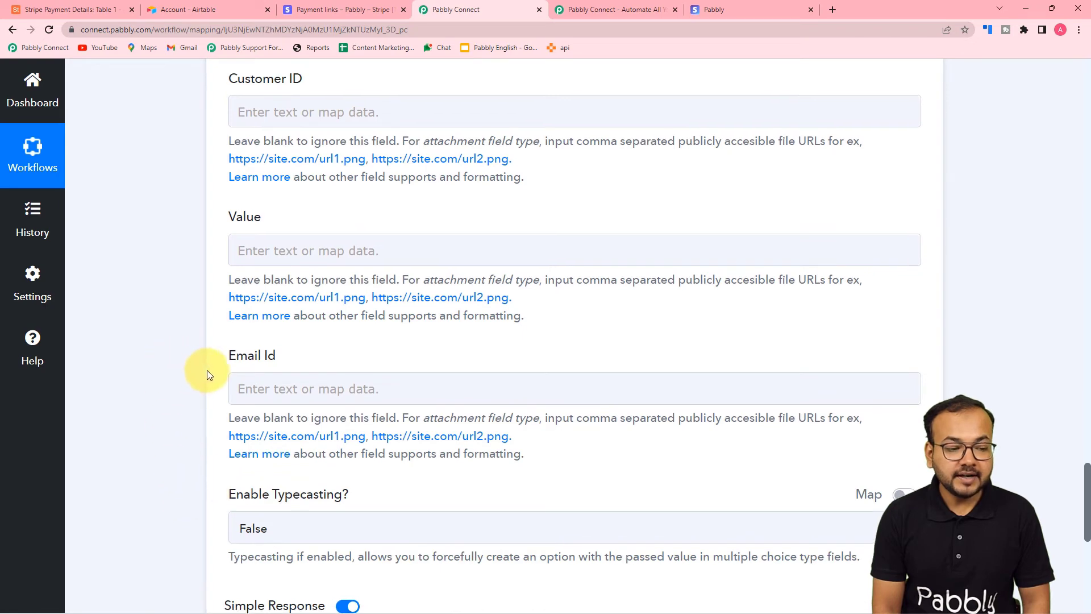
left_click(63, 10)
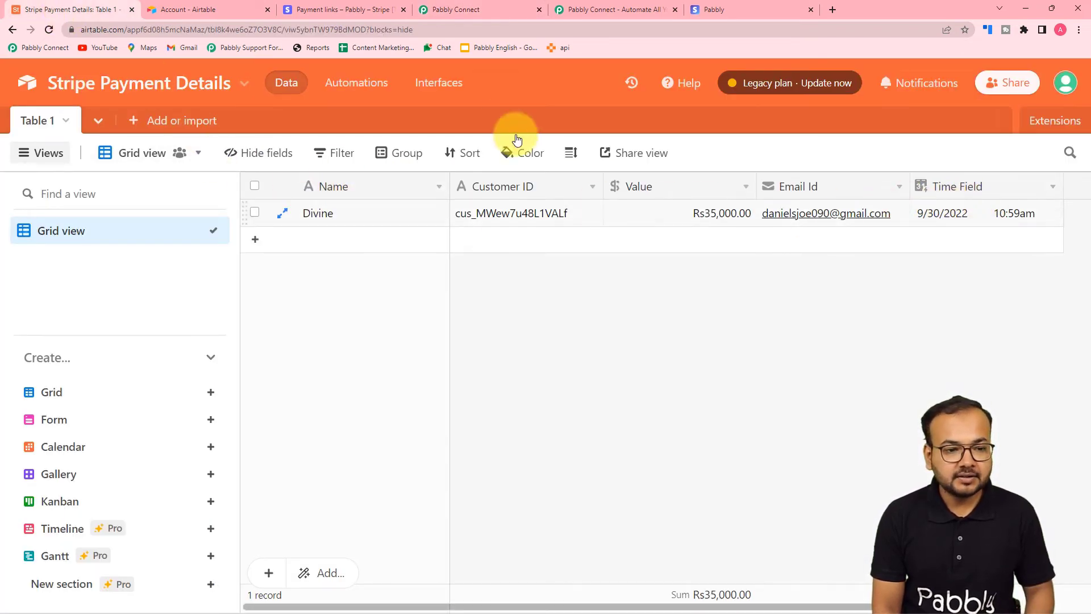
left_click(455, 10)
Review the Name, Customer ID, Value and Email Id fields and open mapping data for Name
left_click(353, 276)
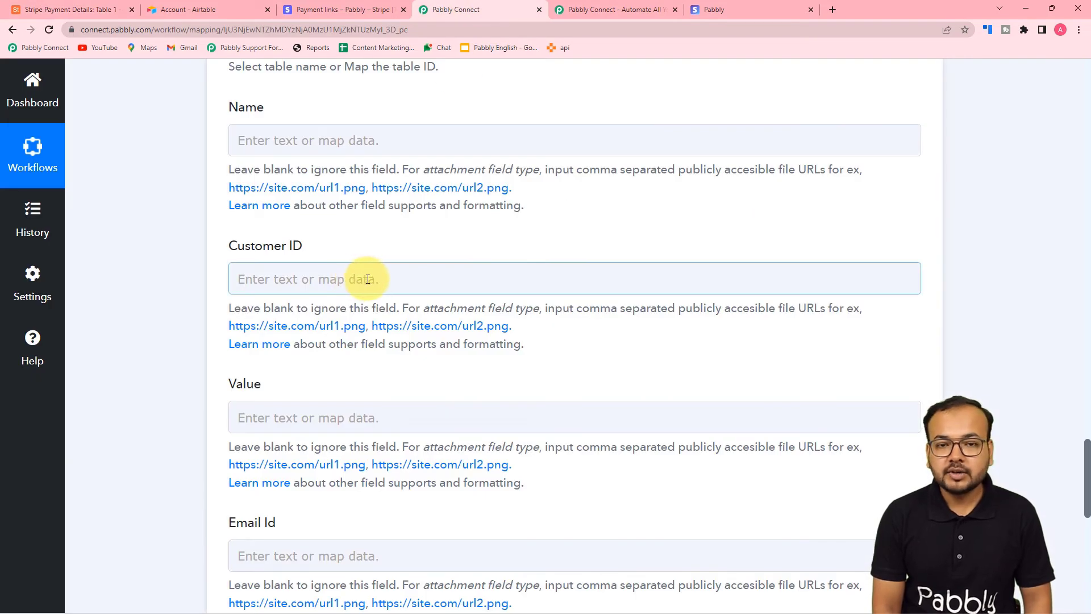
left_click(393, 144)
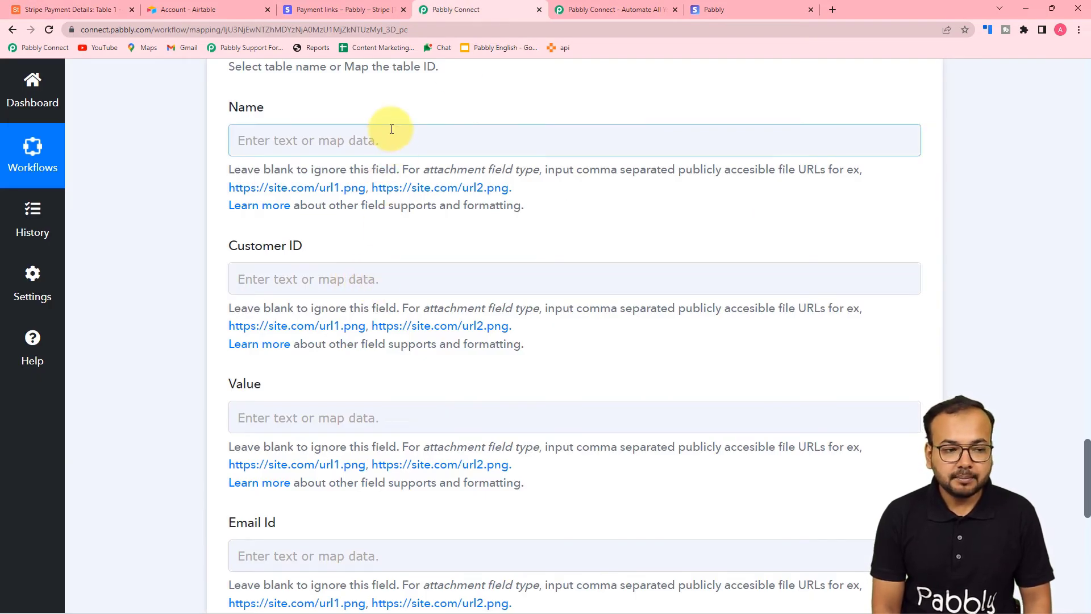
scroll(418, 478, "down", 3)
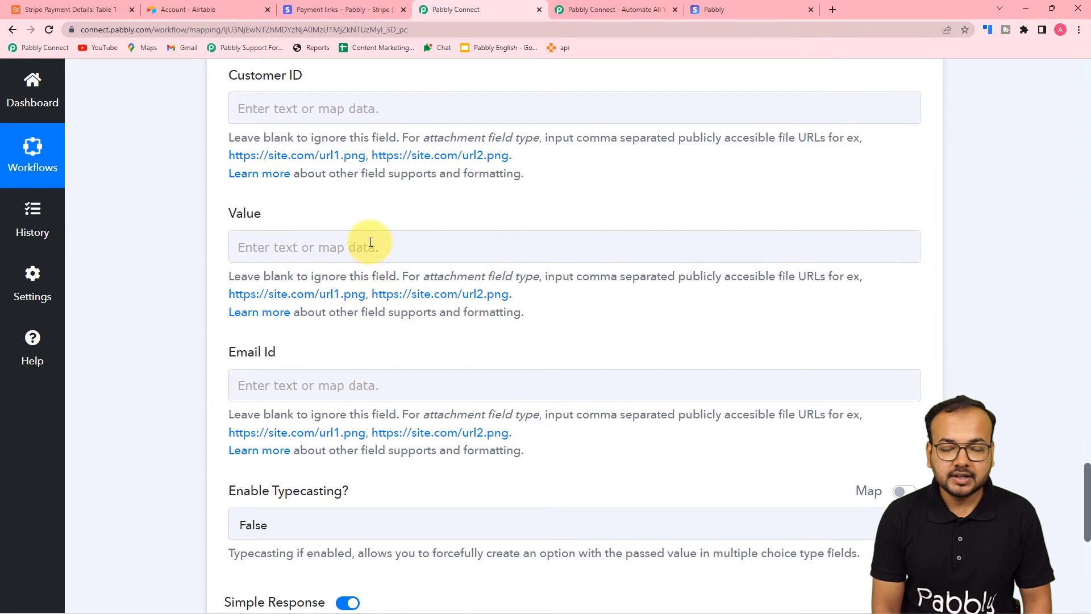
scroll(407, 385, "up", 5)
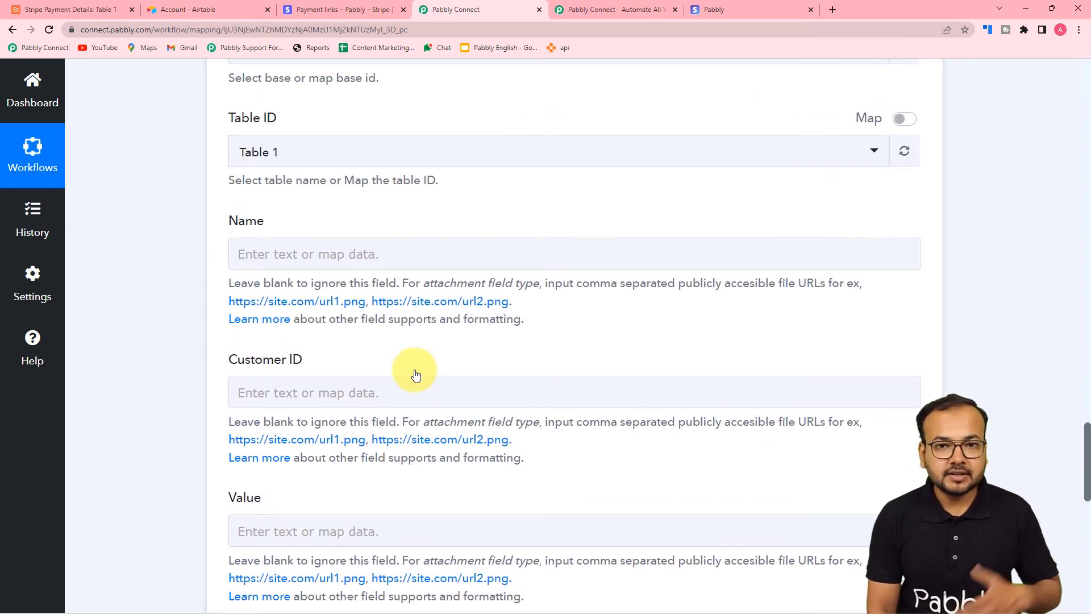
scroll(434, 346, "up", 2)
scroll(434, 346, "down", 4)
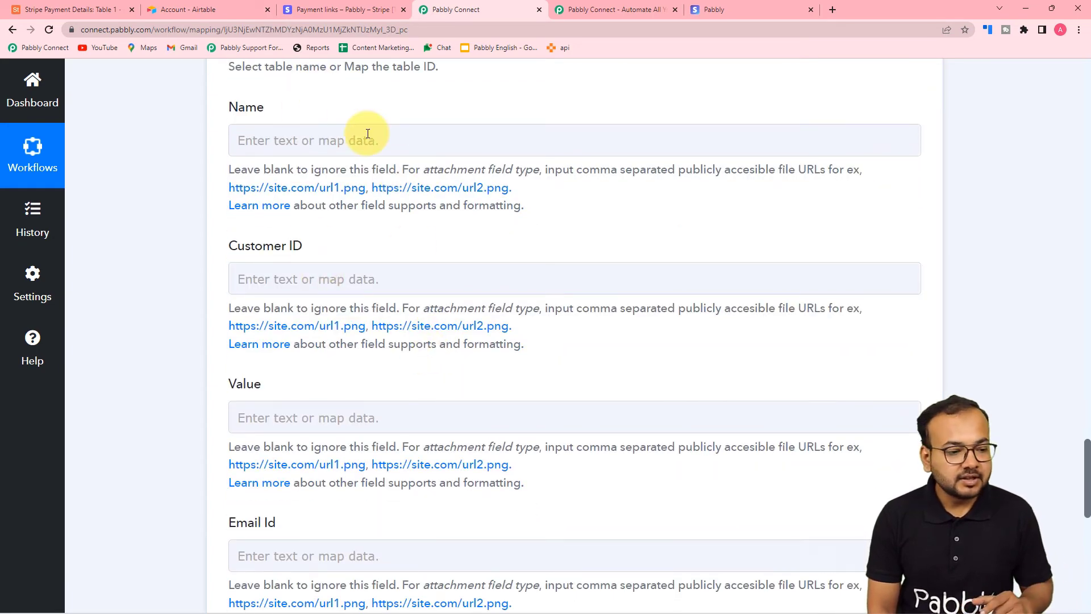
left_click(310, 140)
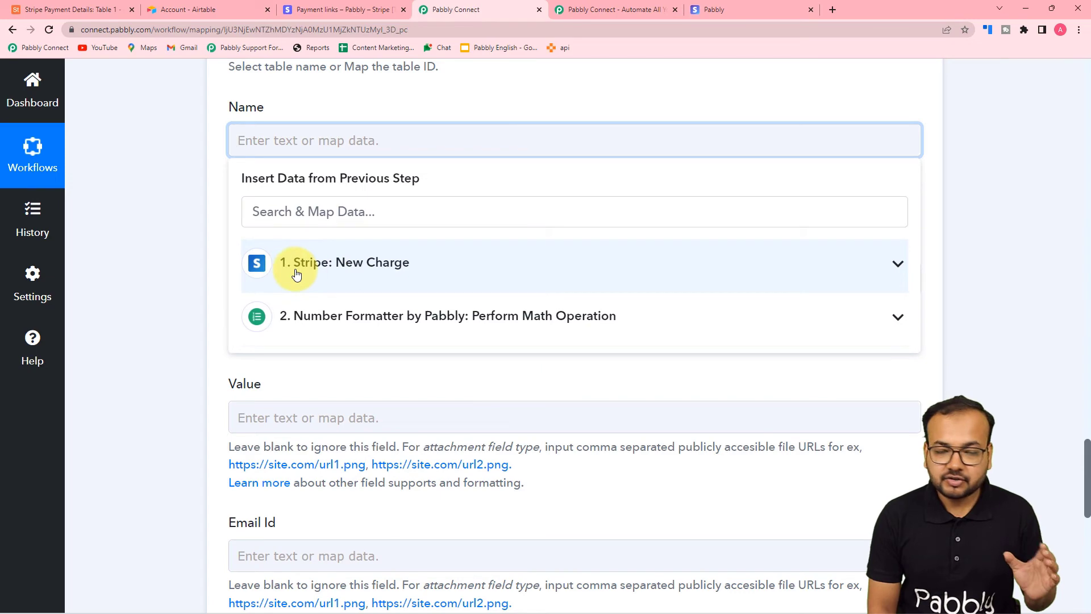
Map Stripe's Billing Details Name into the Airtable Name field
left_click(324, 278)
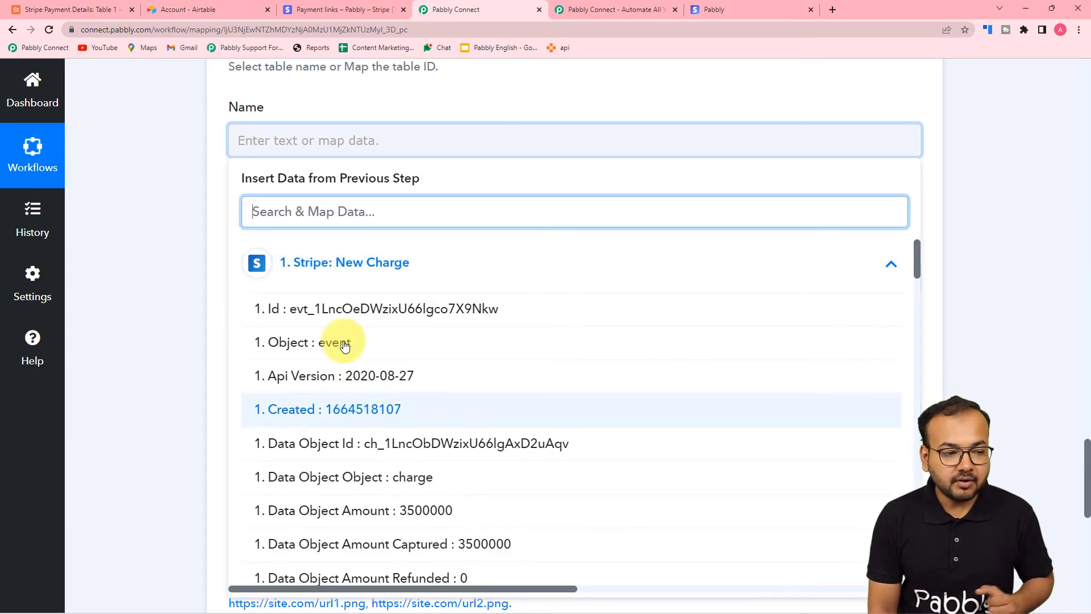
scroll(361, 414, "down", 7)
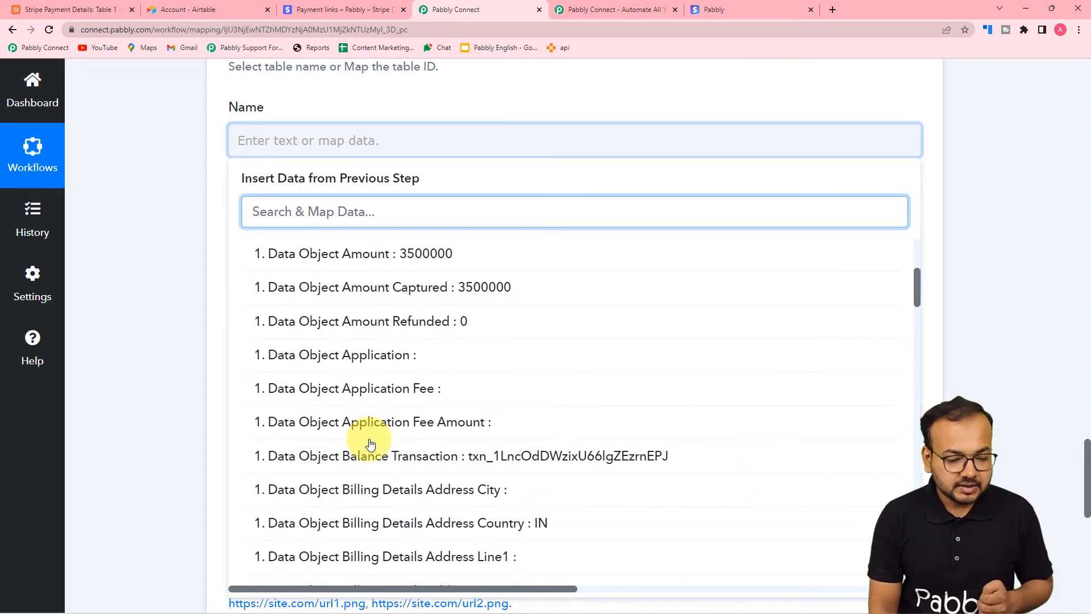
scroll(370, 444, "down", 2)
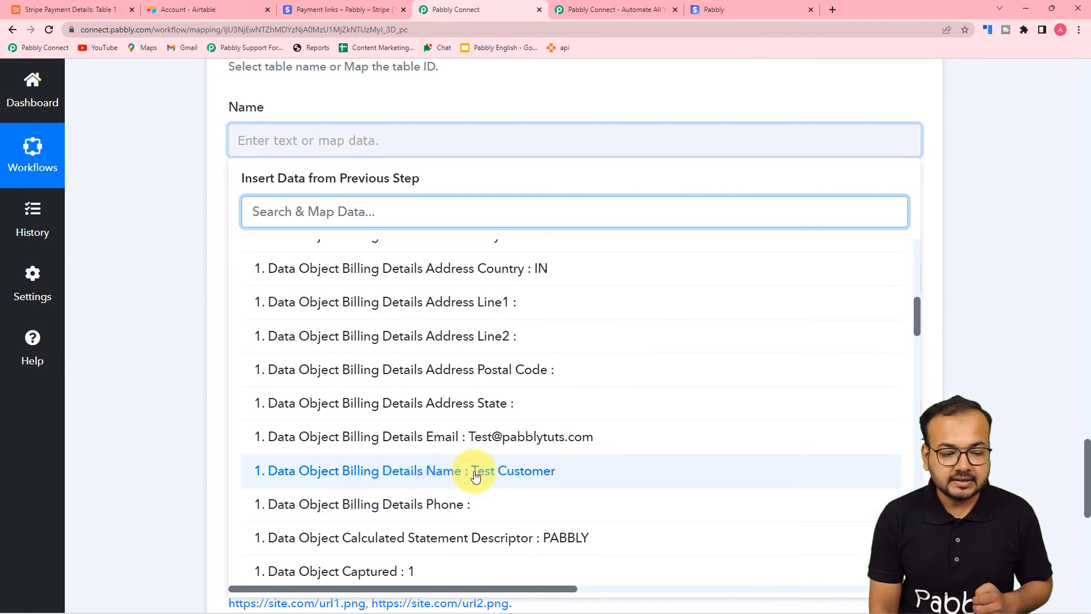
left_click(450, 476)
left_click(199, 288)
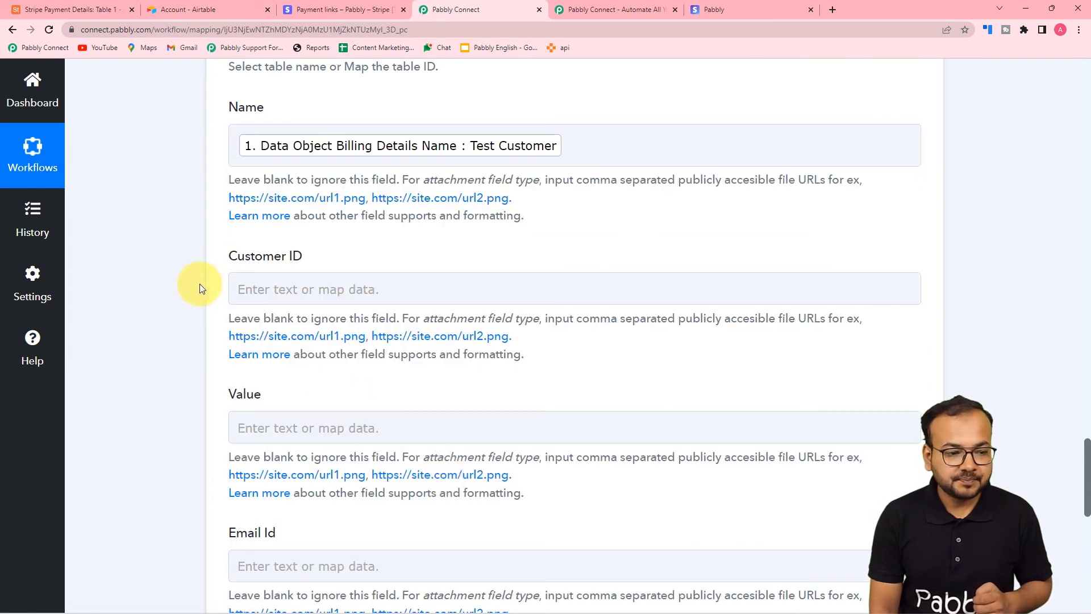
Map Stripe's Data Object Customer into the Customer ID field
left_click(263, 288)
scroll(268, 284, "down", 2)
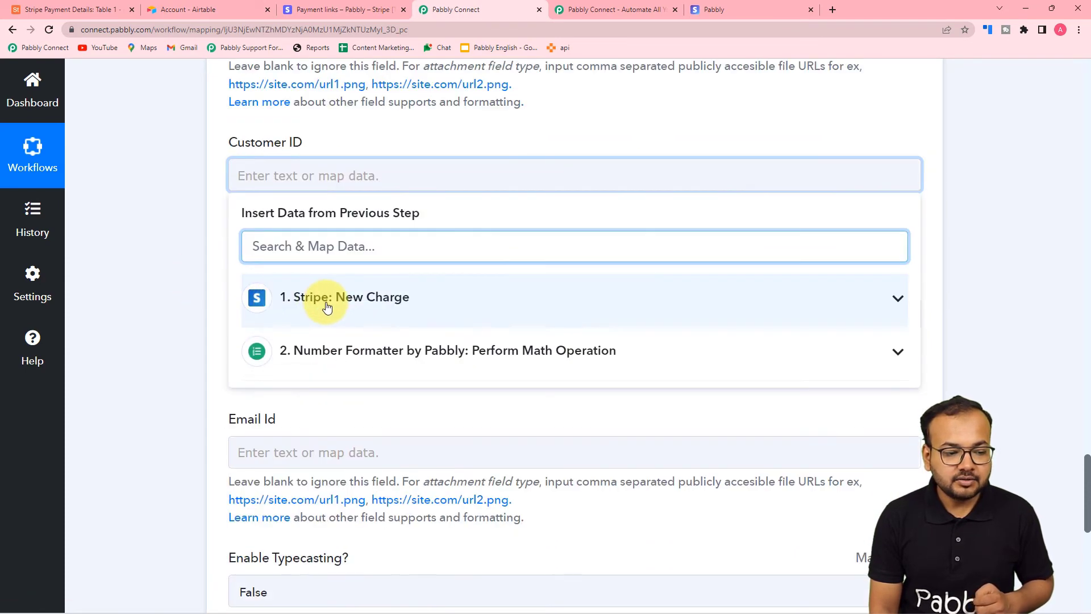
left_click(328, 308)
scroll(345, 410, "down", 2)
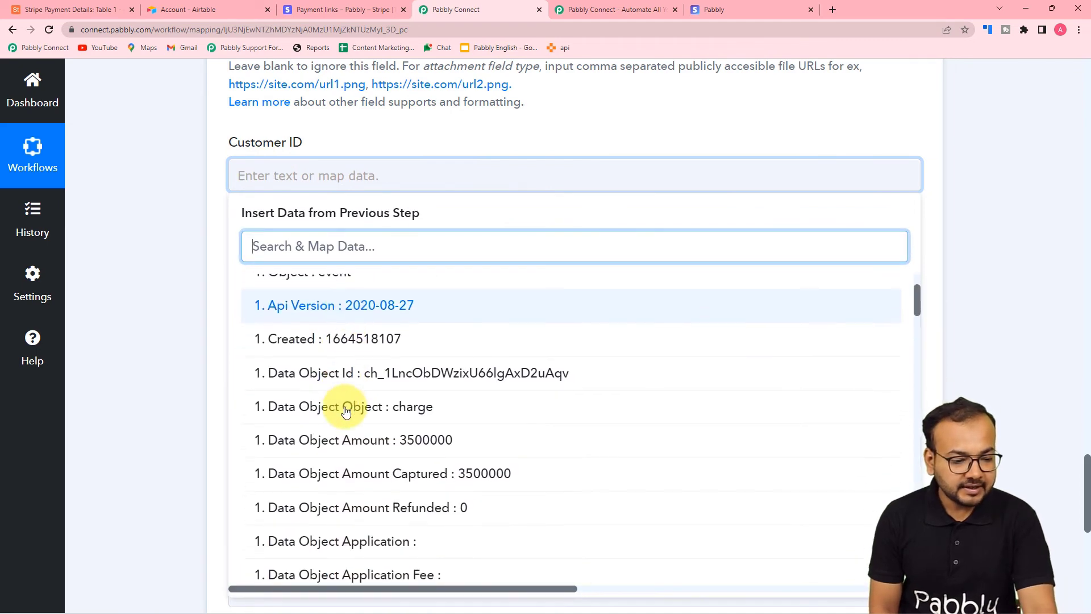
scroll(346, 412, "down", 7)
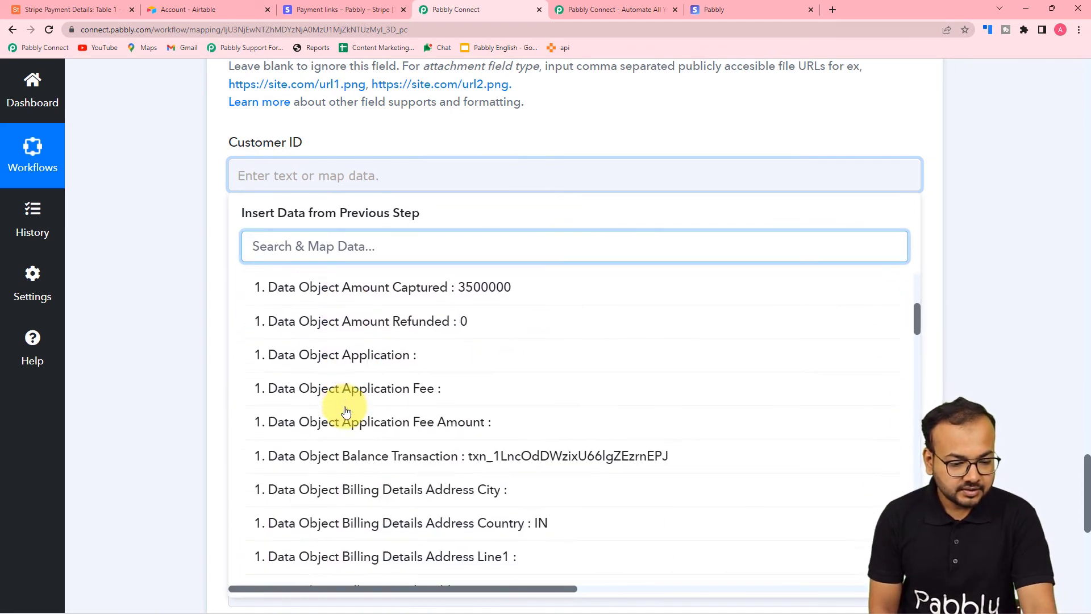
scroll(346, 411, "down", 6)
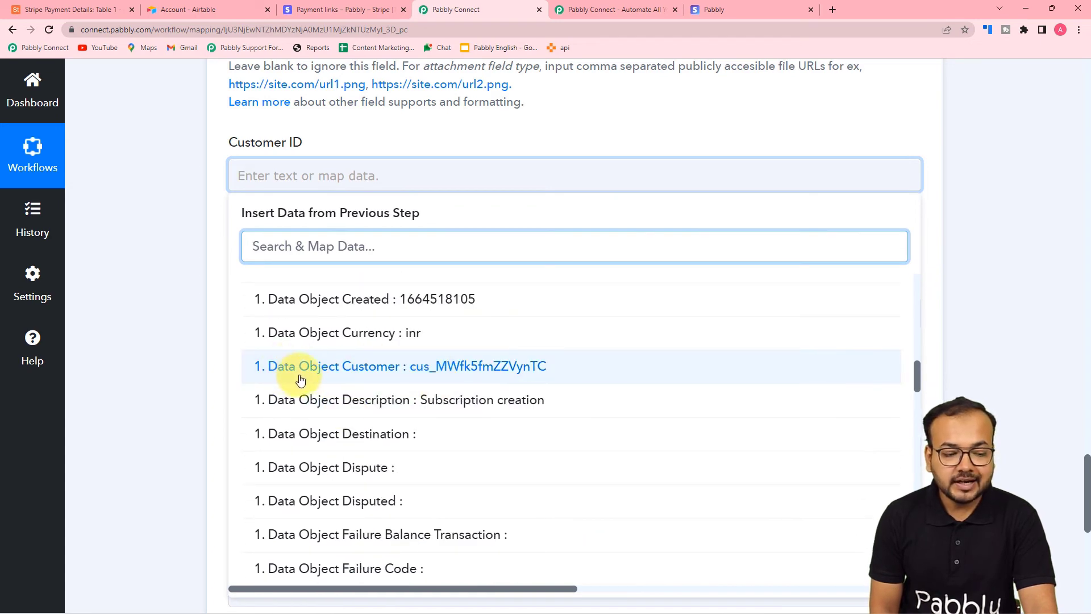
left_click(378, 369)
left_click(149, 247)
scroll(329, 226, "down", 2)
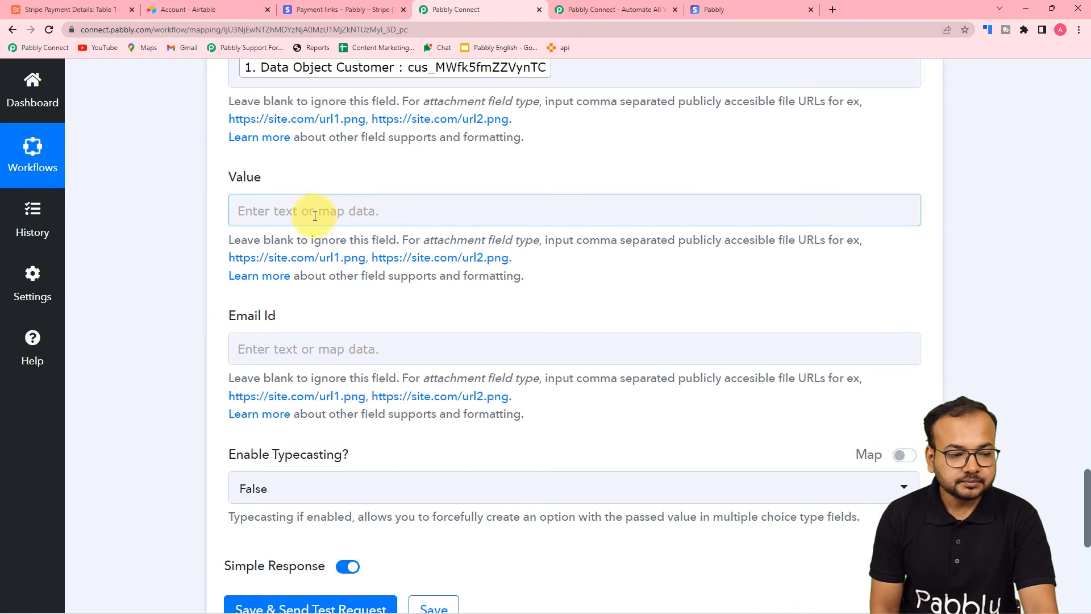
Map the Number Formatter Result (35000) into the Airtable Value field
left_click(312, 214)
left_click(317, 335)
scroll(295, 377, "down", 2)
scroll(284, 440, "up", 2)
left_click(289, 348)
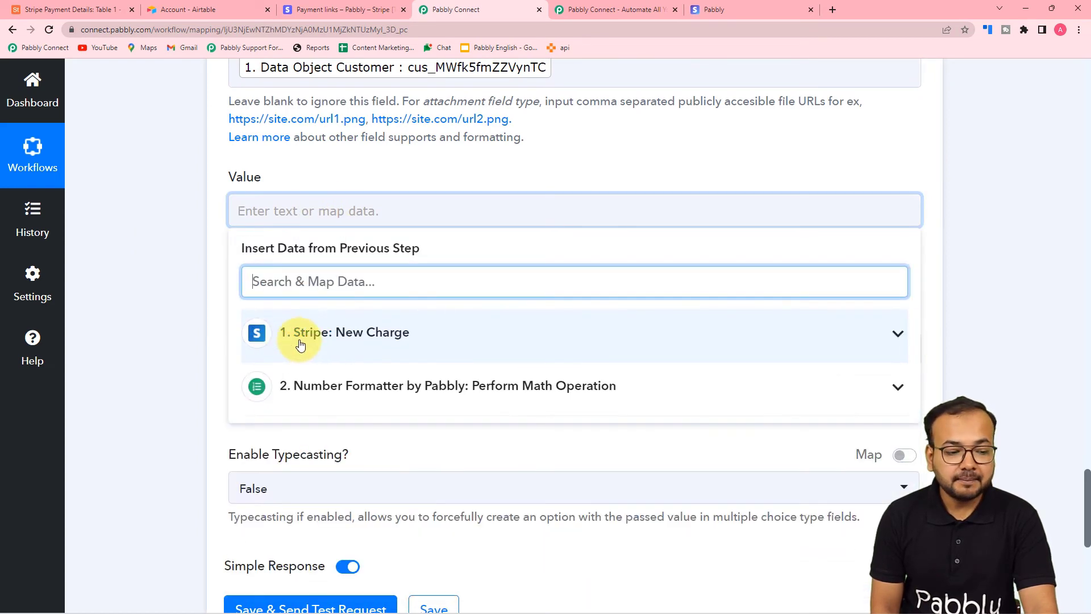
left_click(458, 401)
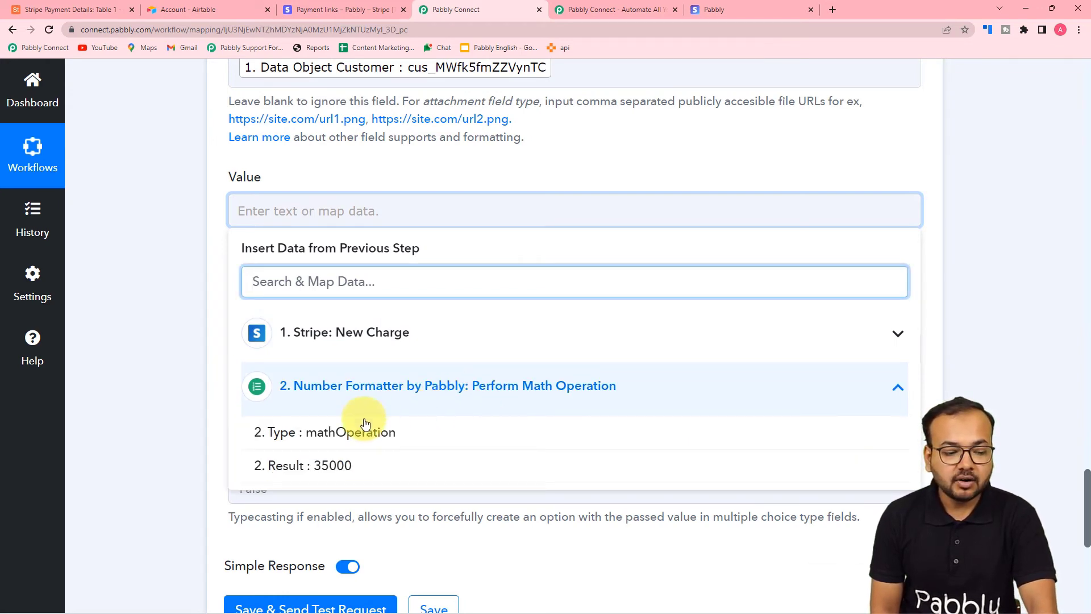
left_click(340, 468)
left_click(145, 231)
Map Stripe's Billing Details Email into the Email Id field
scroll(146, 230, "down", 2)
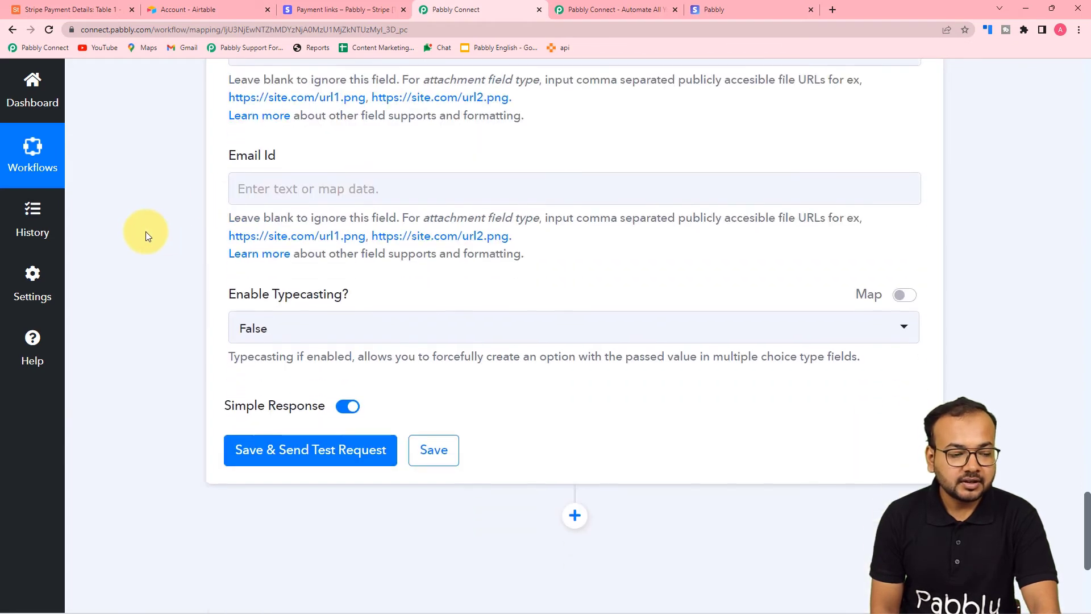
left_click(312, 189)
left_click(347, 318)
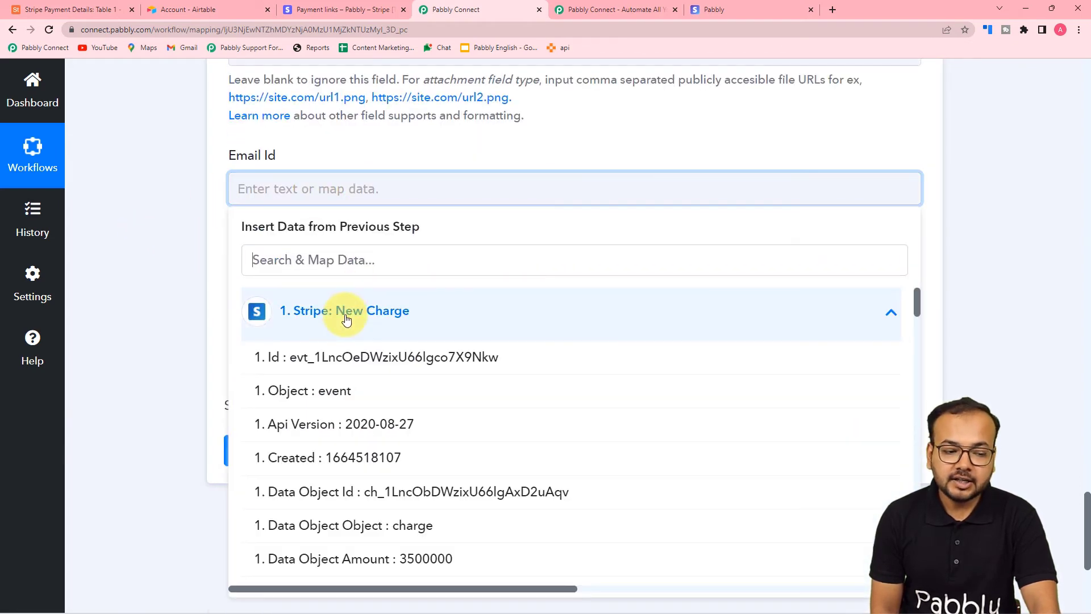
scroll(366, 465, "down", 10)
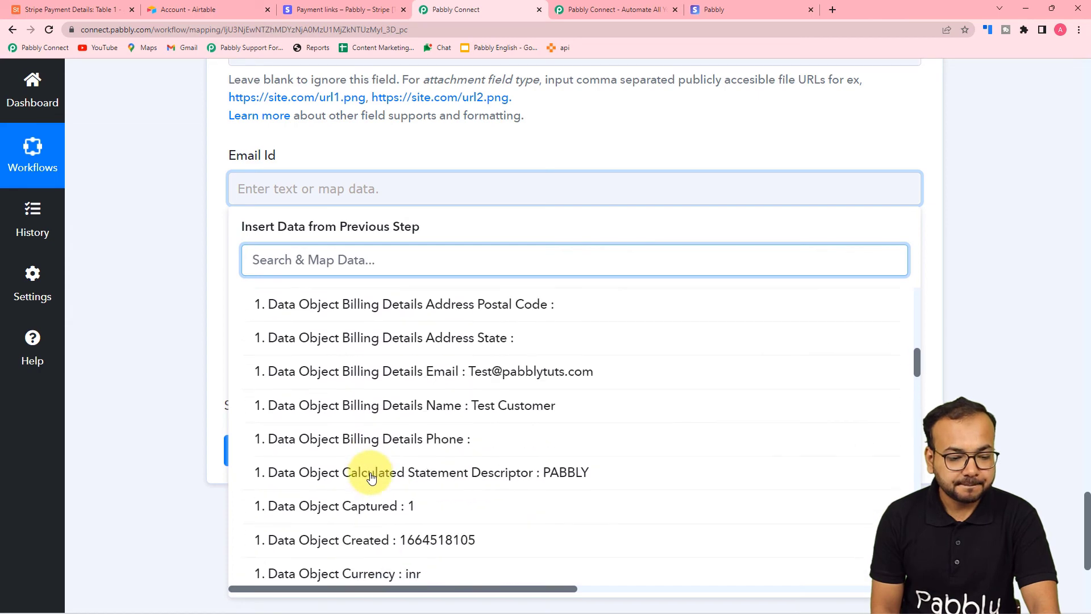
left_click(460, 373)
left_click(157, 254)
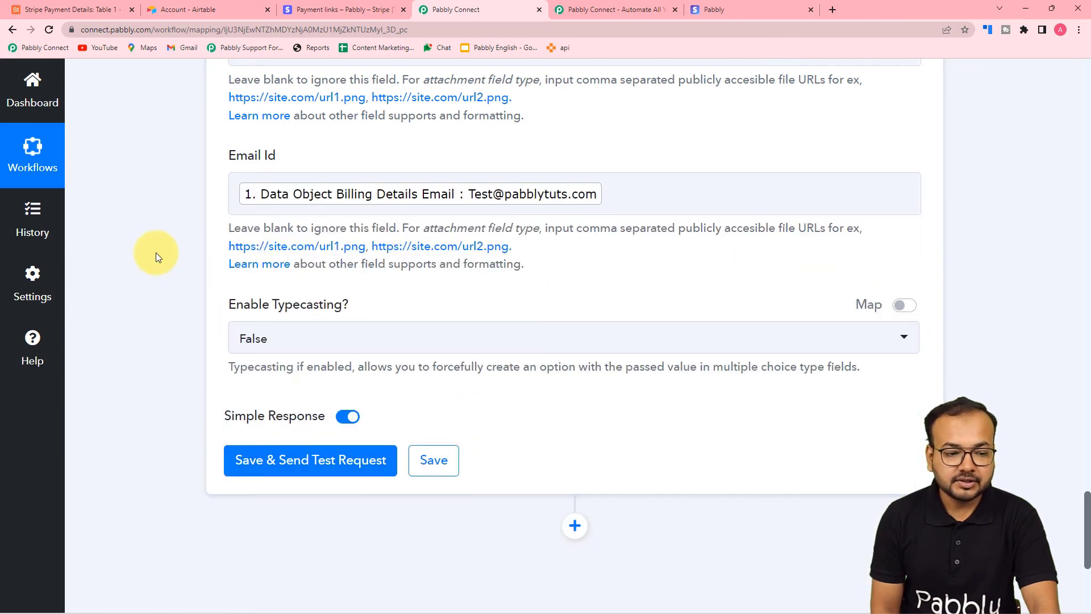
scroll(156, 253, "up", 3)
scroll(421, 246, "up", 1)
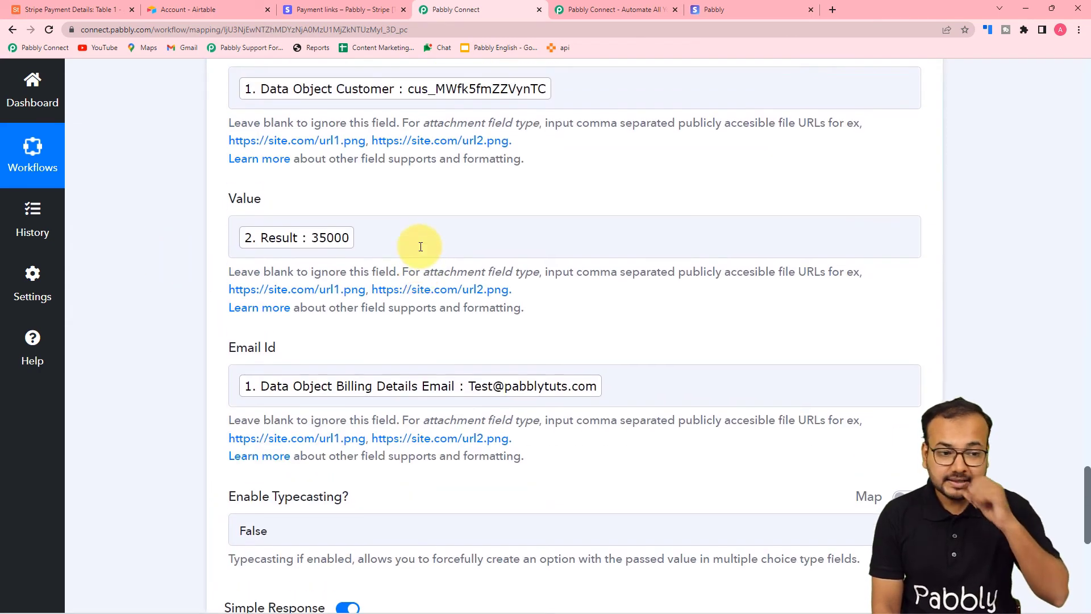
scroll(386, 245, "up", 2)
scroll(179, 239, "up", 1)
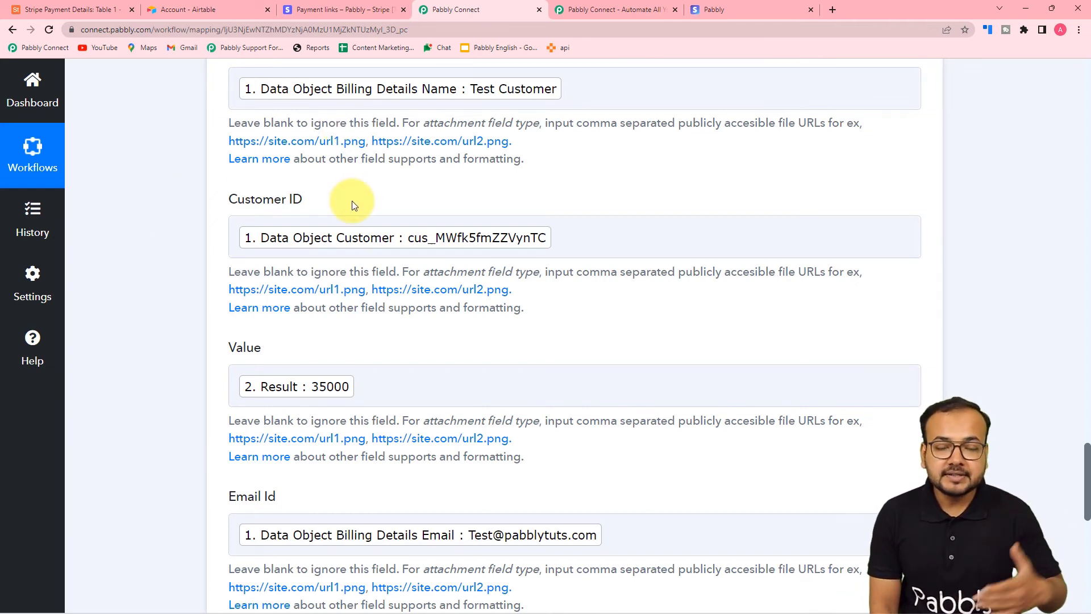
Check the Stripe Payment Details table in Airtable, which holds one existing record
left_click(72, 13)
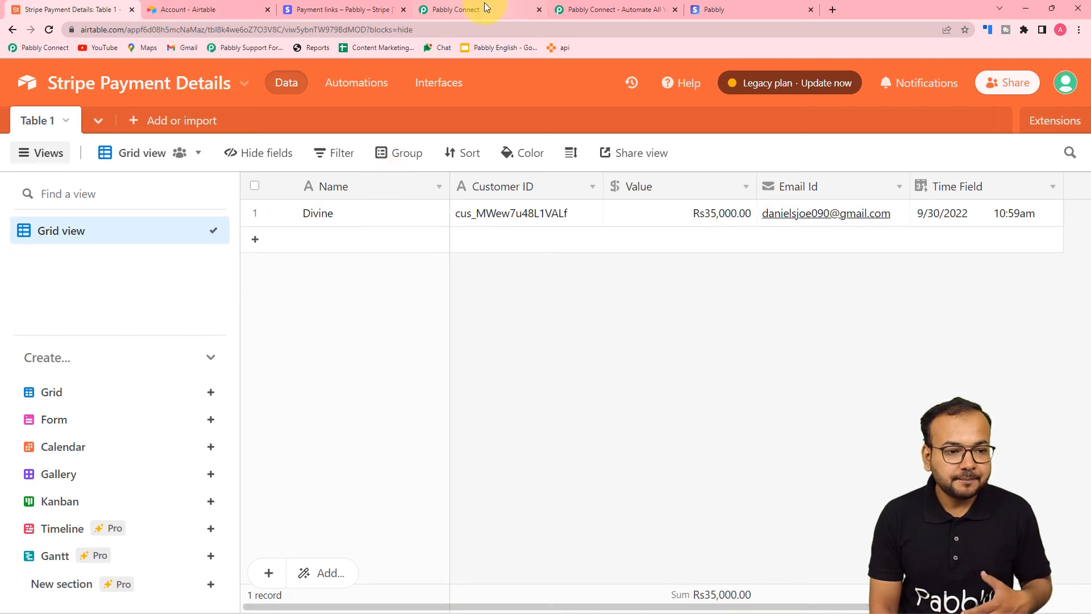
left_click(485, 9)
scroll(243, 299, "down", 8)
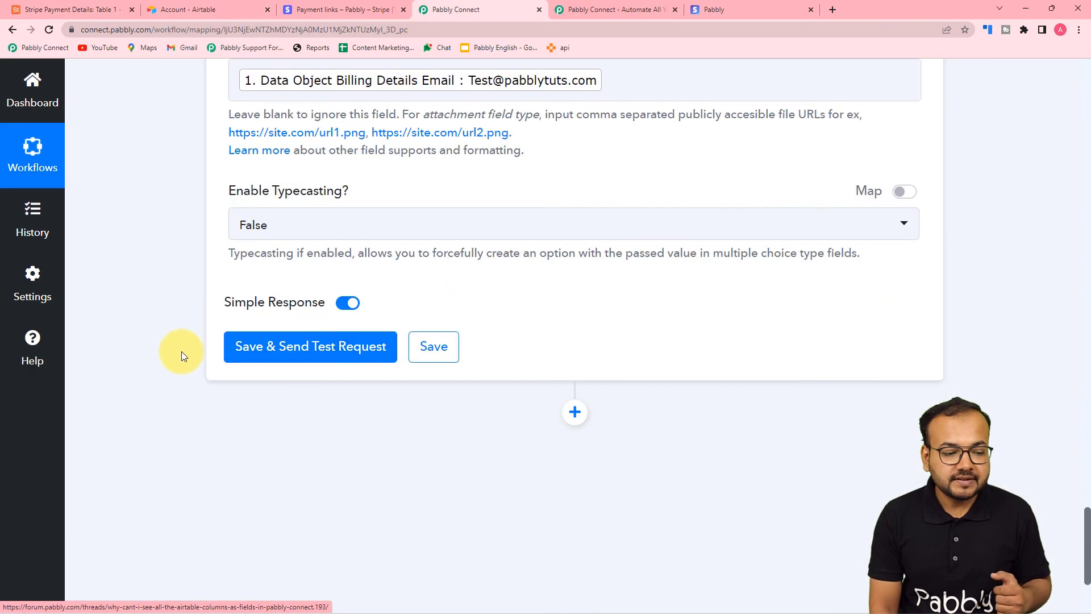
scroll(455, 245, "up", 2)
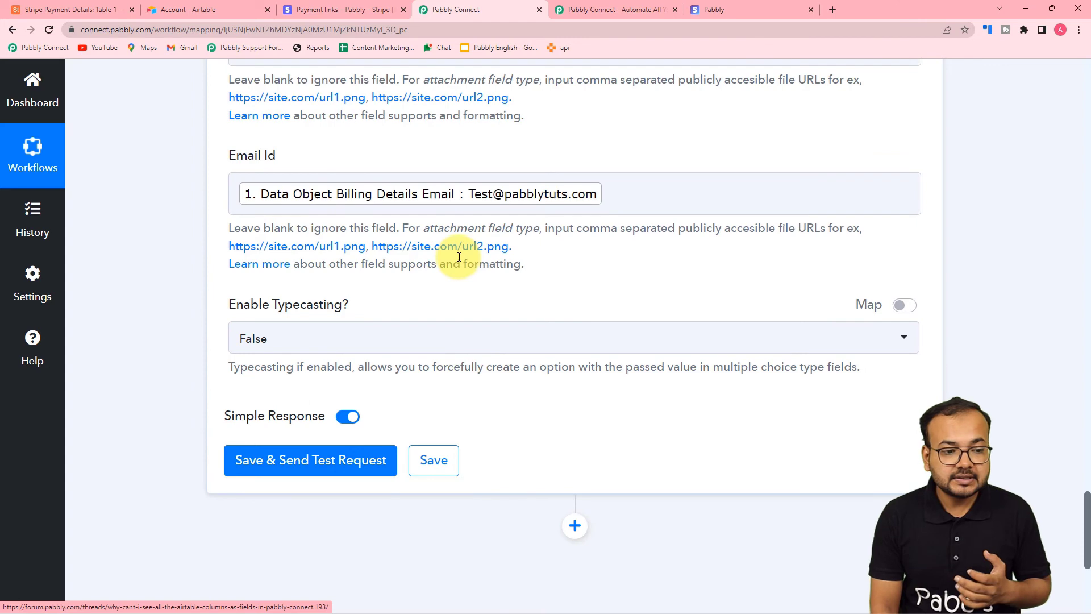
scroll(459, 257, "up", 4)
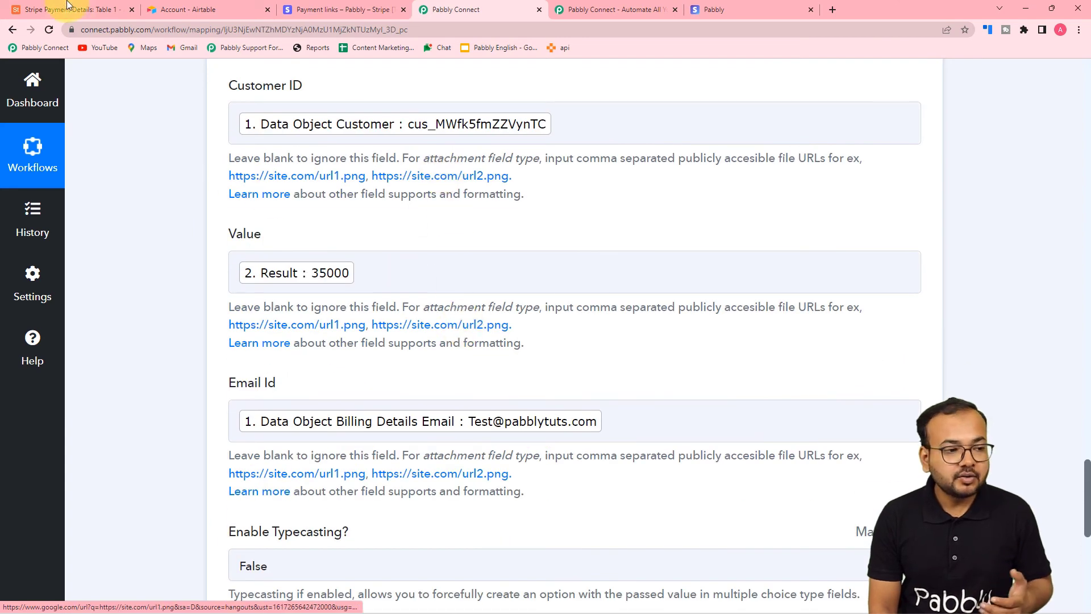
Save the Airtable Create Record step and send its test request
left_click(68, 7)
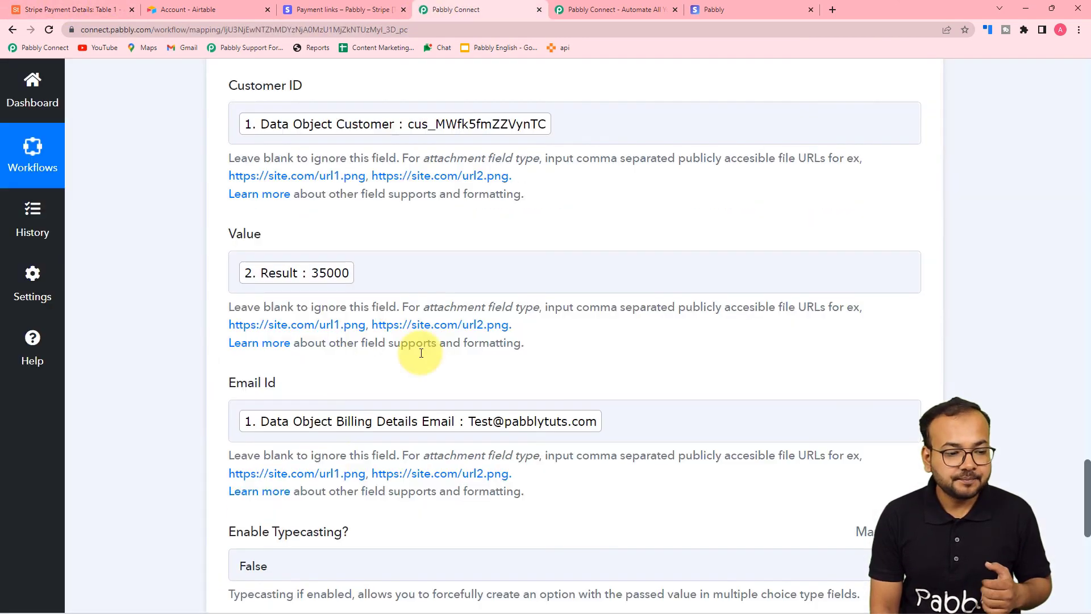
left_click(437, 10)
scroll(294, 482, "down", 6)
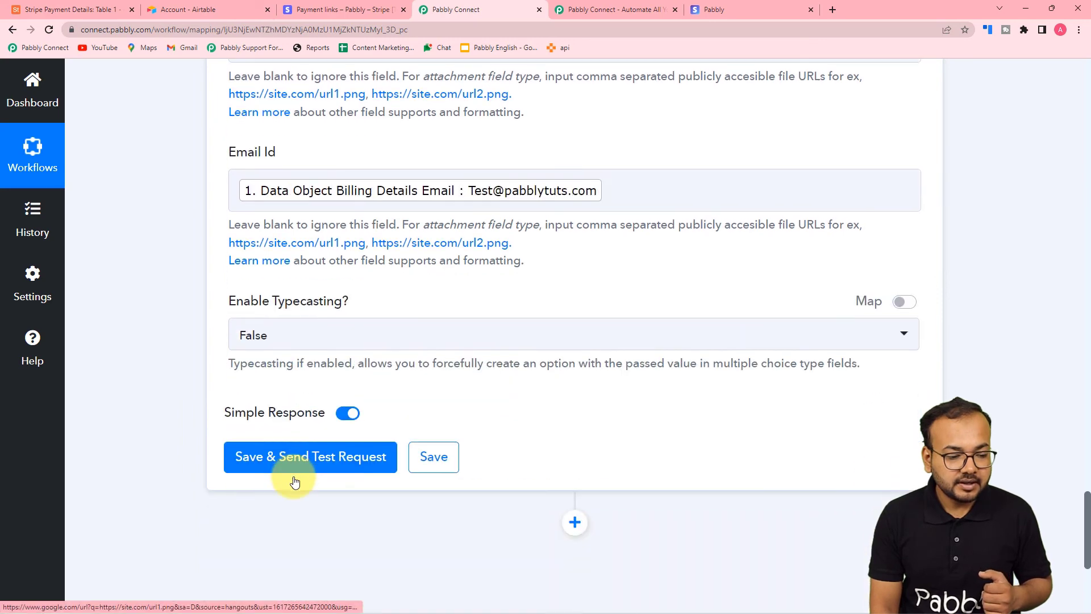
left_click(292, 344)
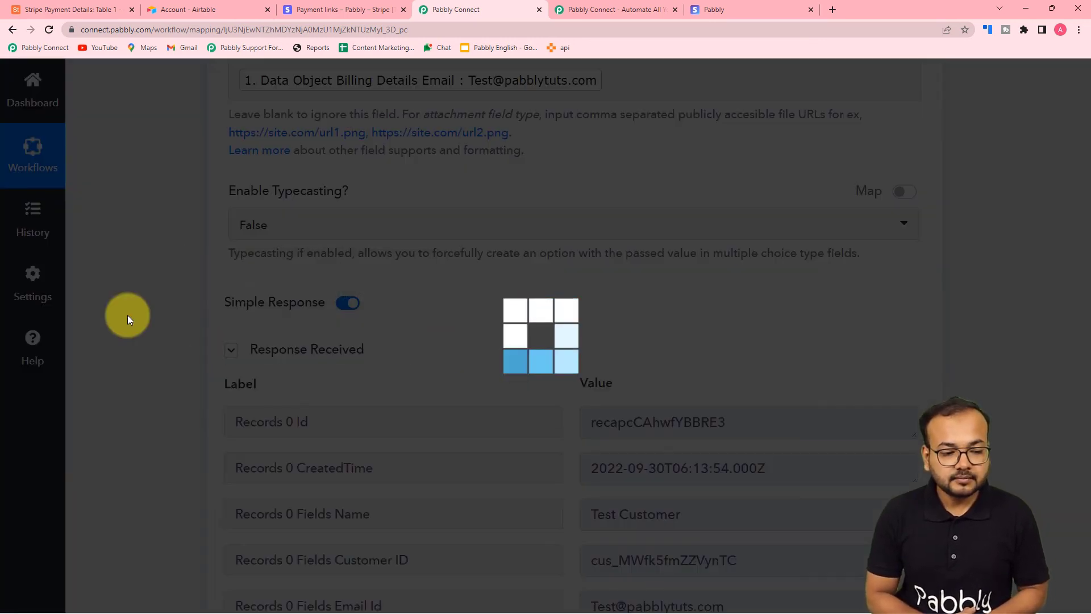
Review the returned response, then confirm the new Test Customer Rs35,000.00 record in Airtable
scroll(137, 333, "down", 4)
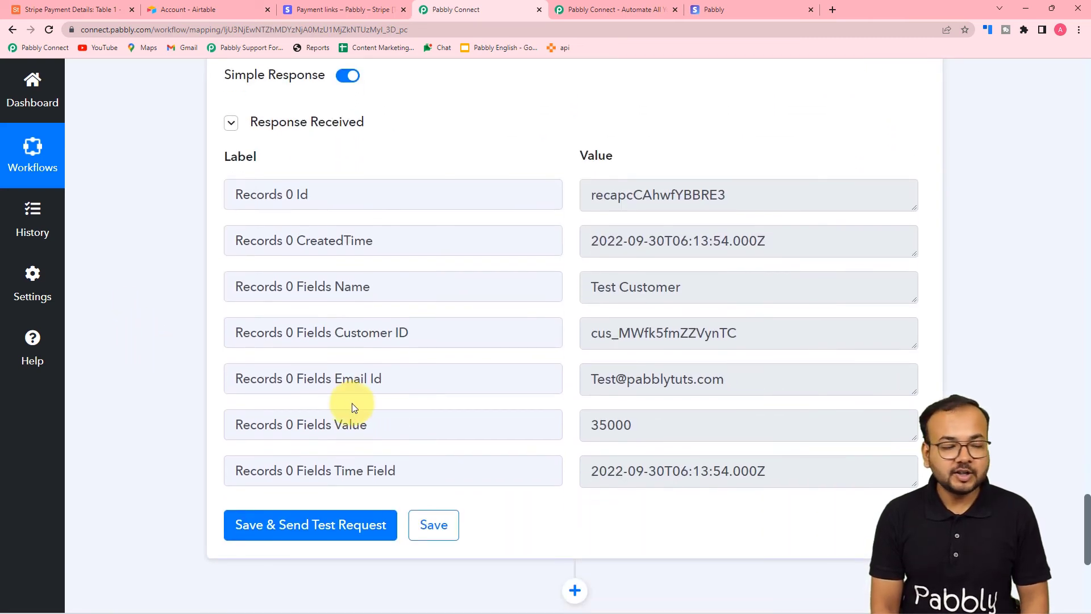
left_click(114, 7)
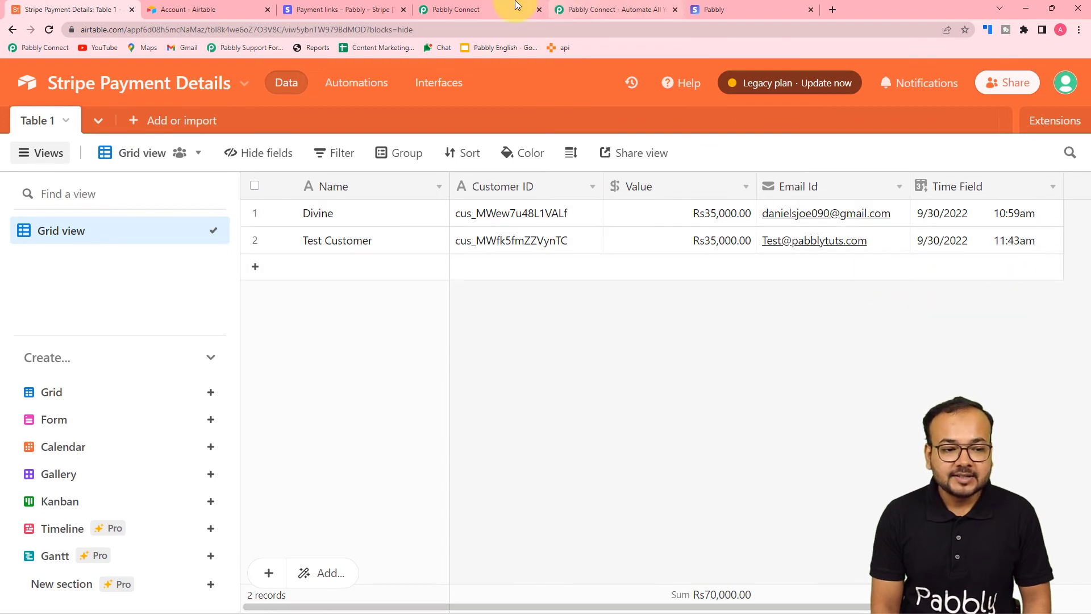
Collapse the Airtable Create Record and Number Formatter steps to show only their headers
left_click(479, 9)
scroll(441, 315, "up", 10)
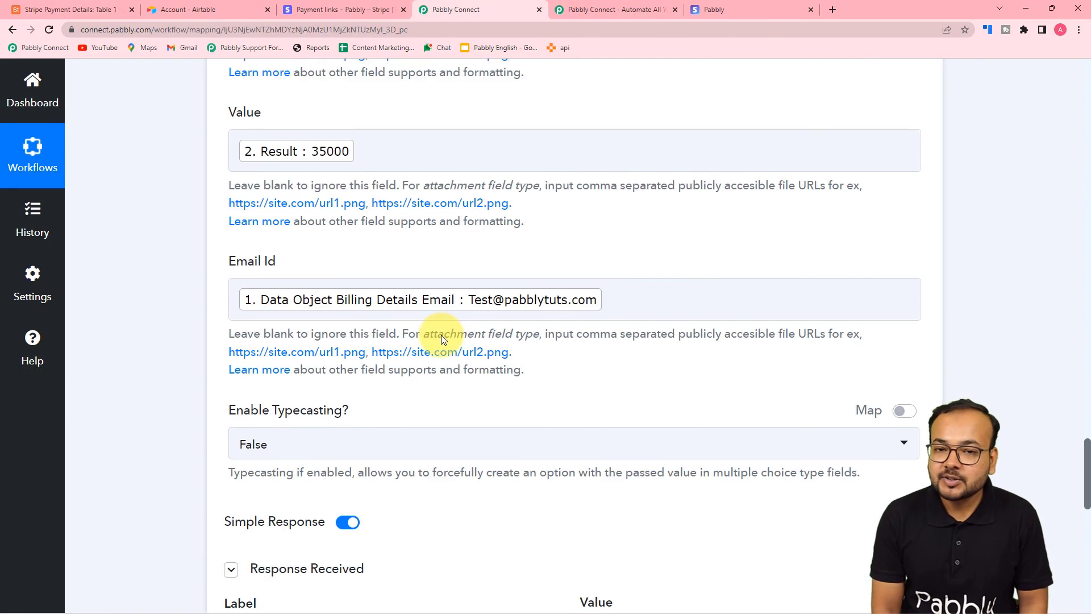
scroll(442, 340, "up", 15)
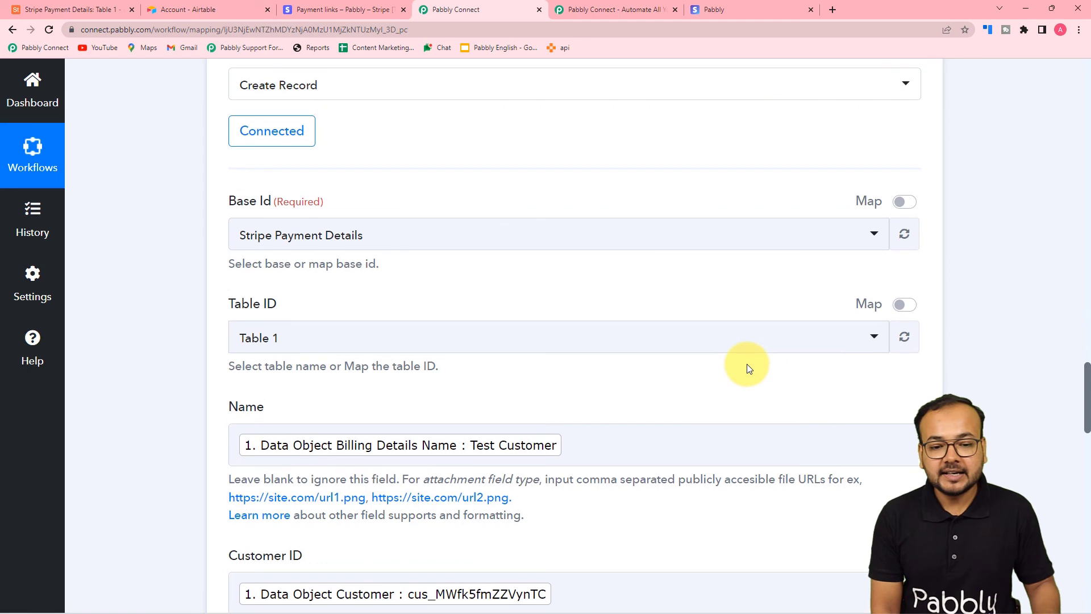
left_click(923, 293)
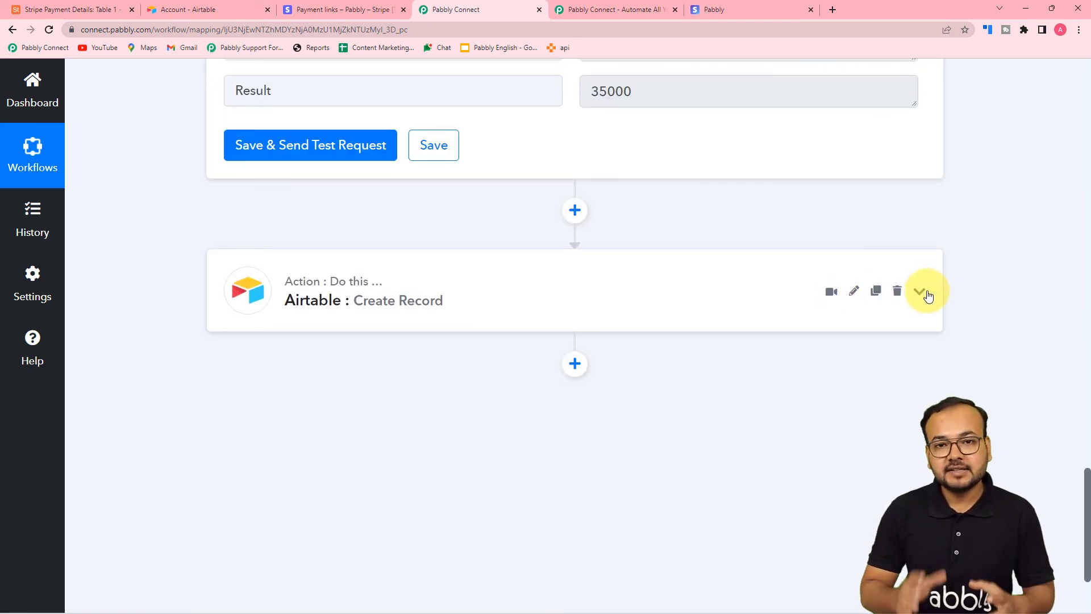
scroll(925, 292, "up", 10)
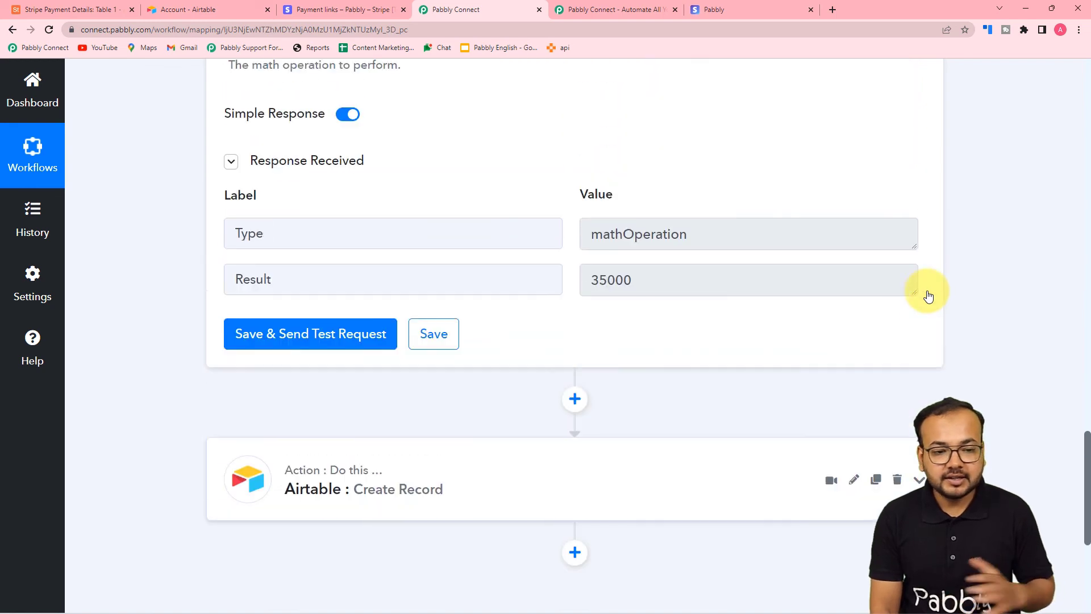
left_click(921, 219)
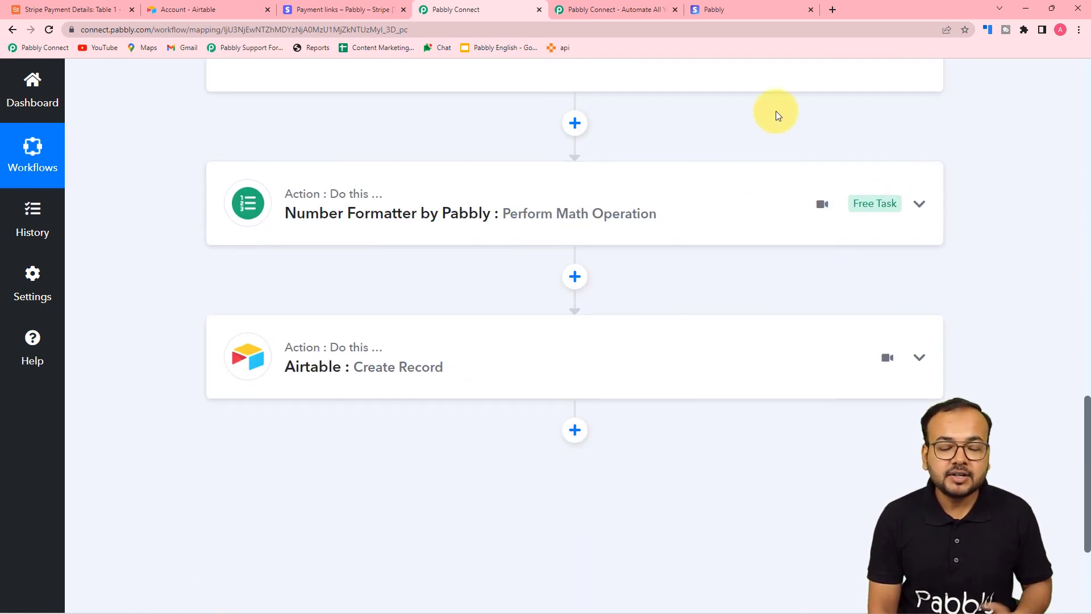
left_click(98, 8)
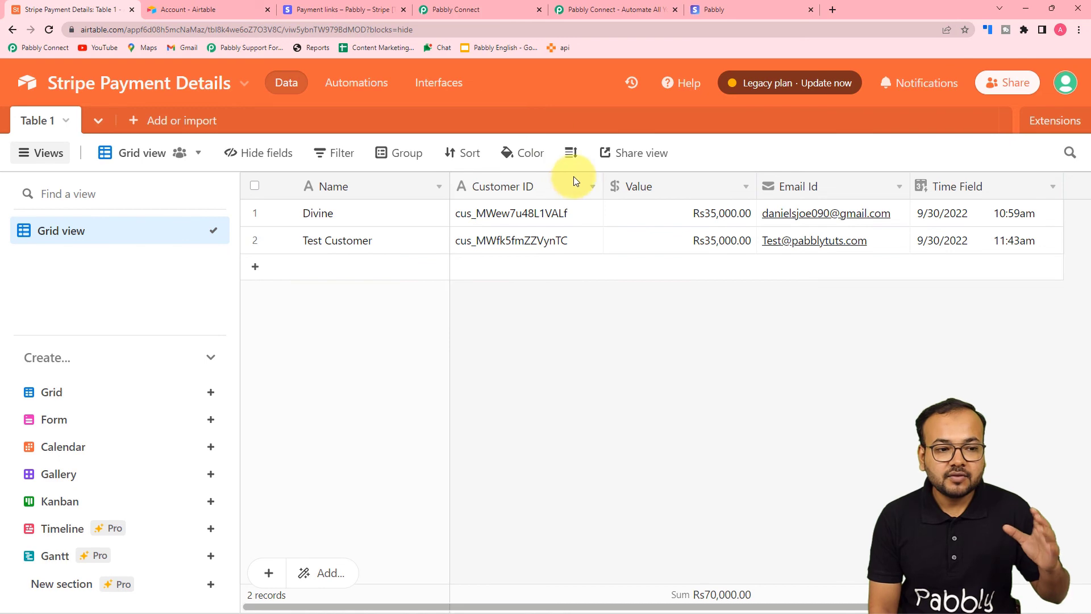
left_click(465, 12)
scroll(625, 316, "up", 15)
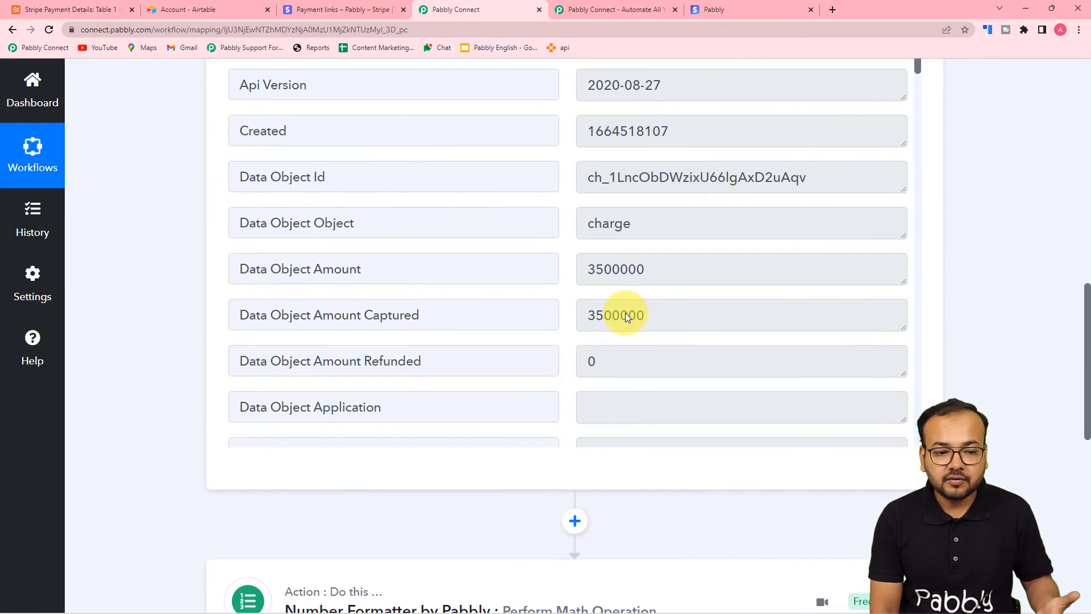
scroll(625, 316, "up", 1)
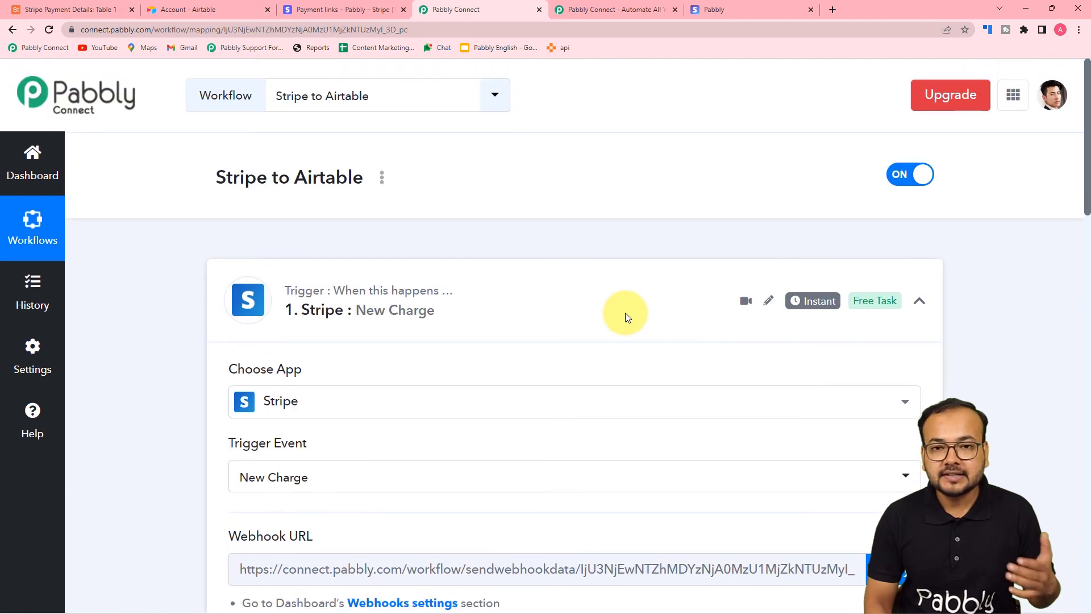